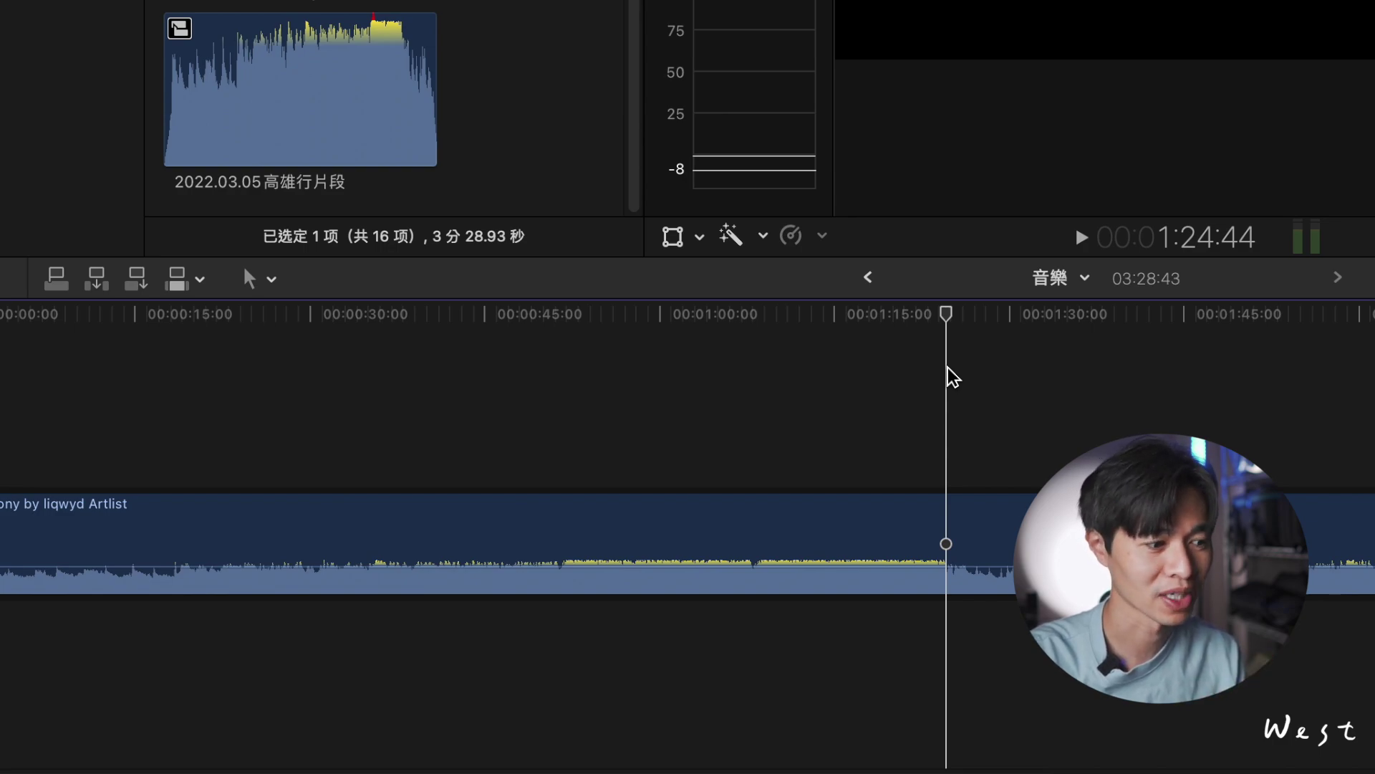
Step: Listen to the harmony track around 00:00:51 to locate the beat where the louder section starts
drag(948, 368, 809, 404)
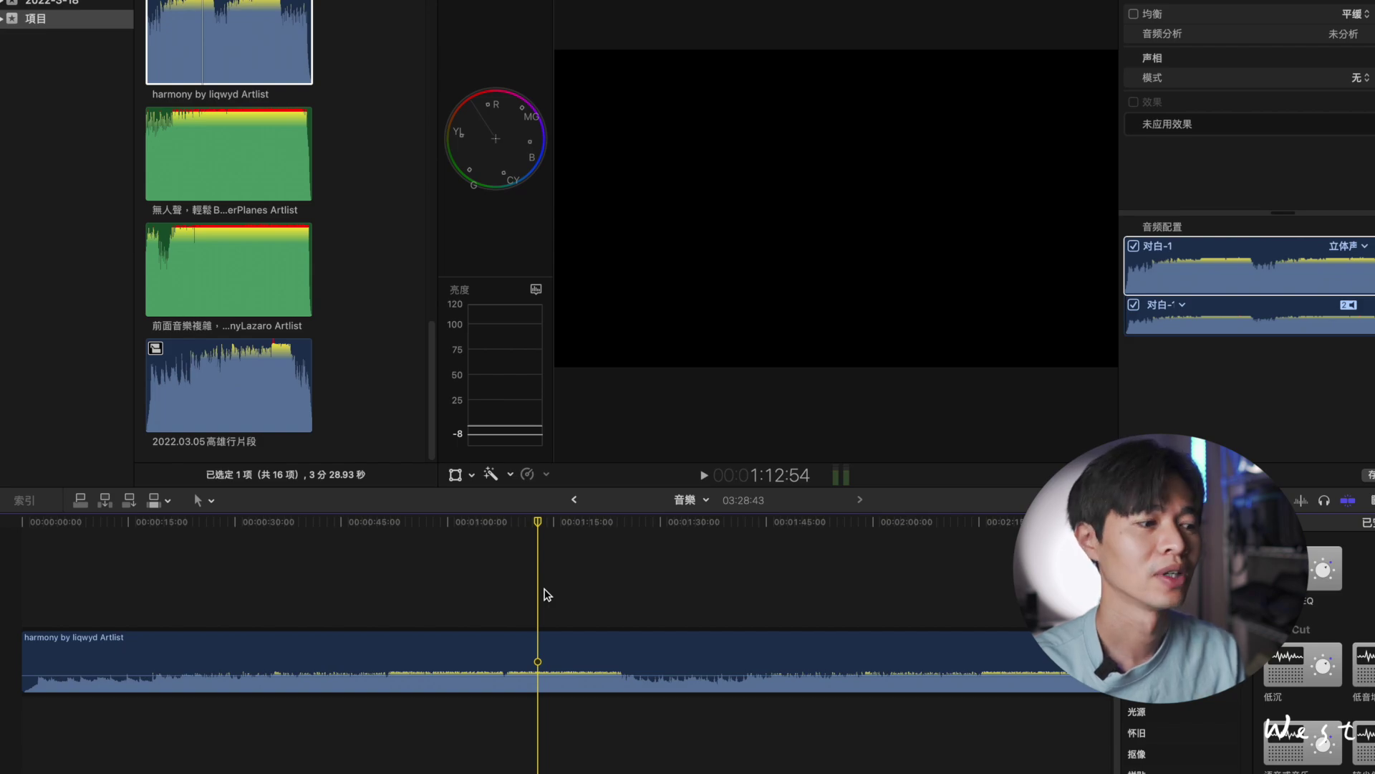
click(398, 524)
click(385, 527)
key(super+equal)
key(super+equal)
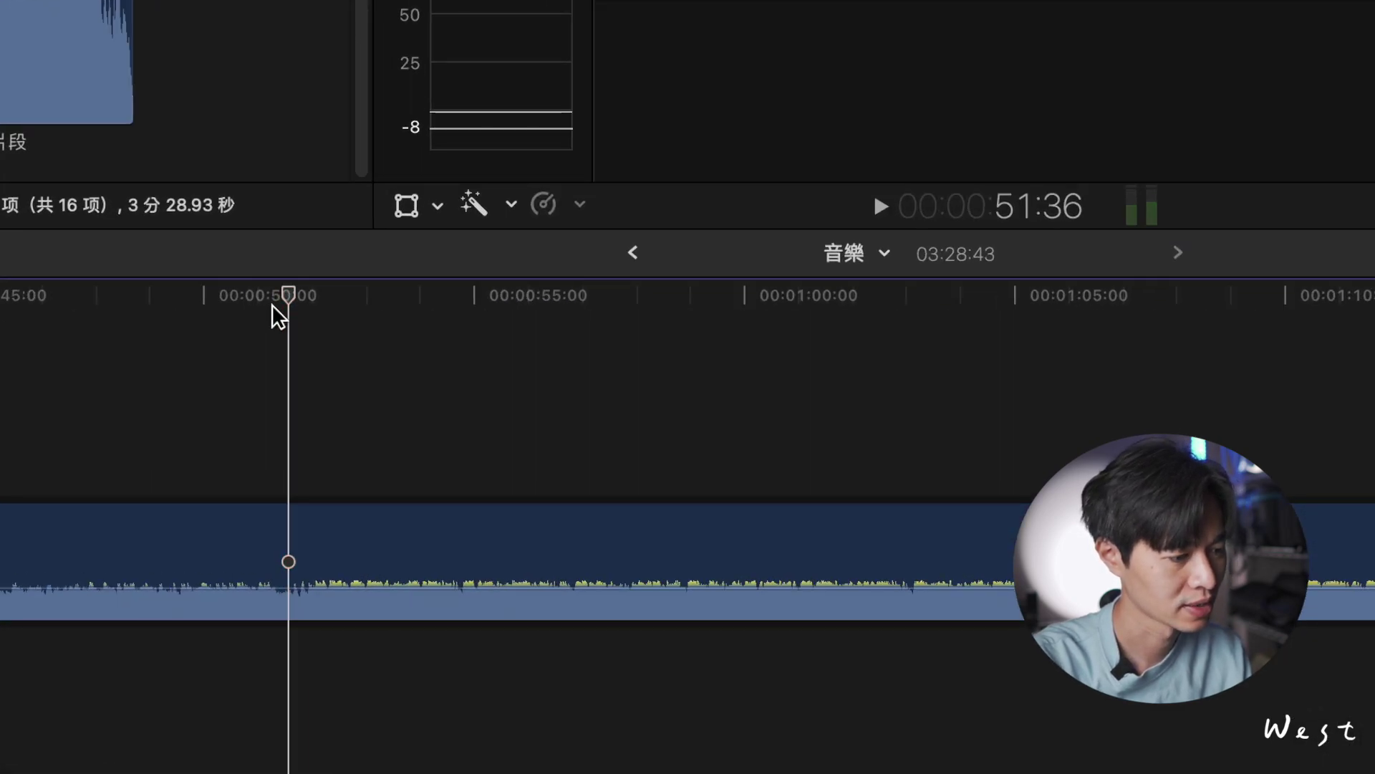
key(space)
key(space)
click(316, 291)
click(311, 294)
drag(311, 294, 310, 309)
key(space)
key(space)
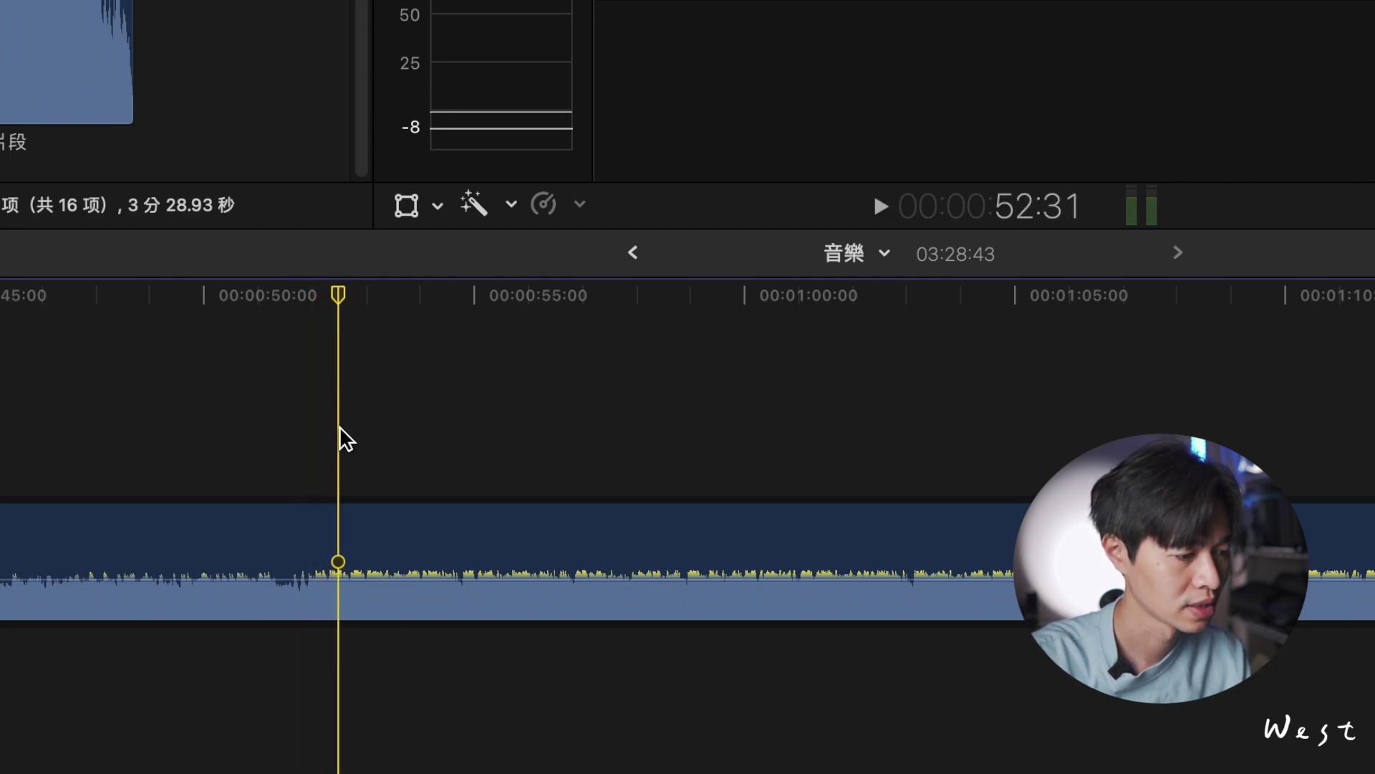
Step: Set the playhead on the beat at 00:00:52:21 and add a marker to the music clip there
click(299, 292)
key(space)
key(space)
drag(325, 298, 328, 302)
key(super+equal)
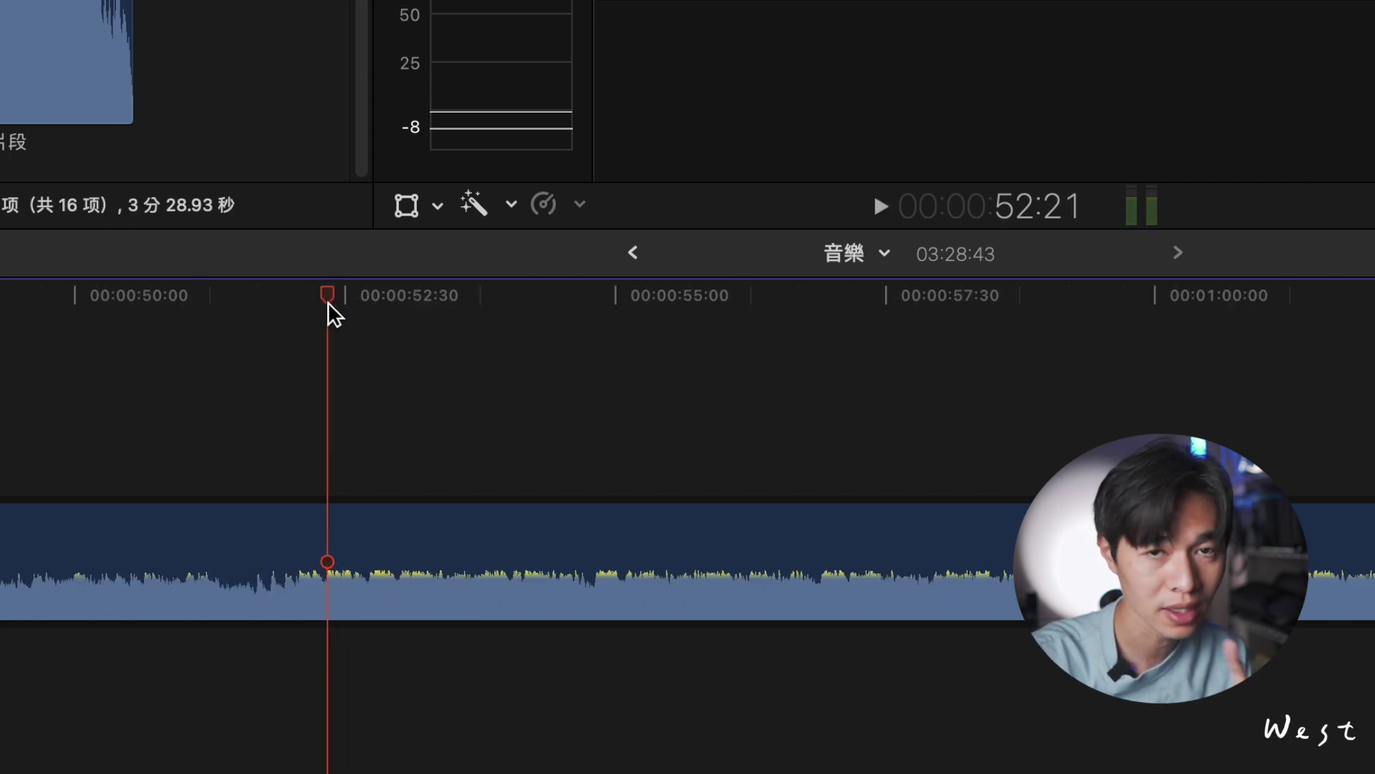
key(m)
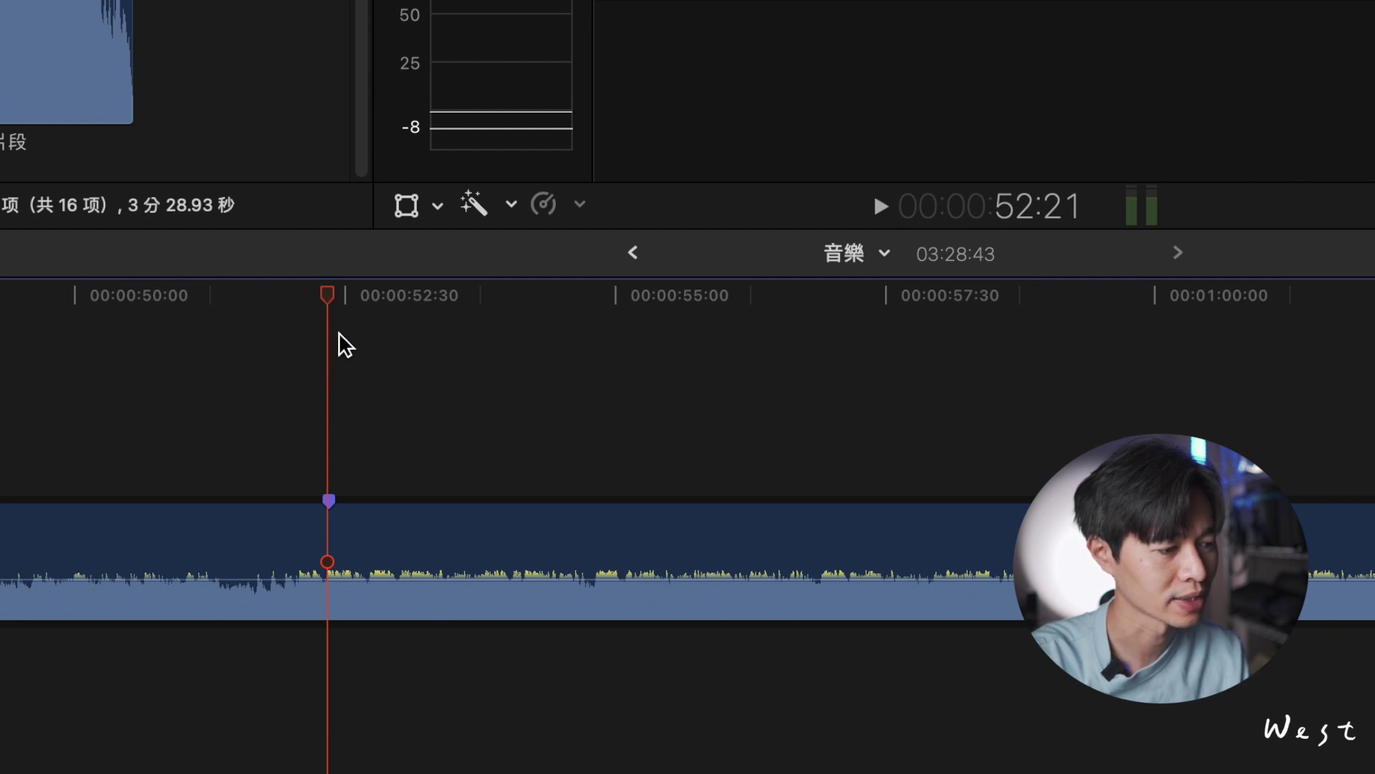
Step: Listen to the music just after the marker and around 00:01:20 for a matching beat
drag(329, 284, 432, 309)
key(space)
key(space)
scroll(771, 477, right, 15)
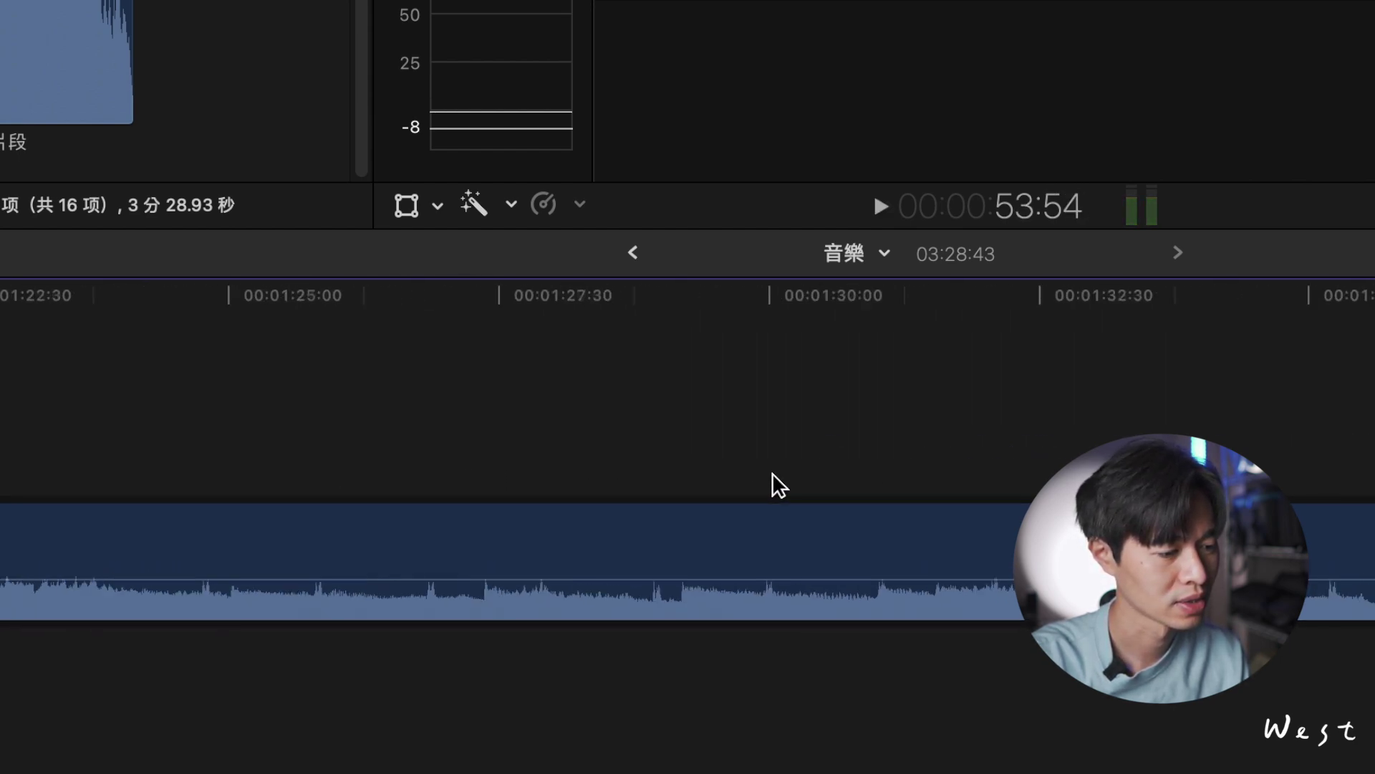
scroll(408, 384, left, 3)
click(223, 295)
key(space)
key(space)
scroll(185, 328, left, 3)
click(183, 308)
key(space)
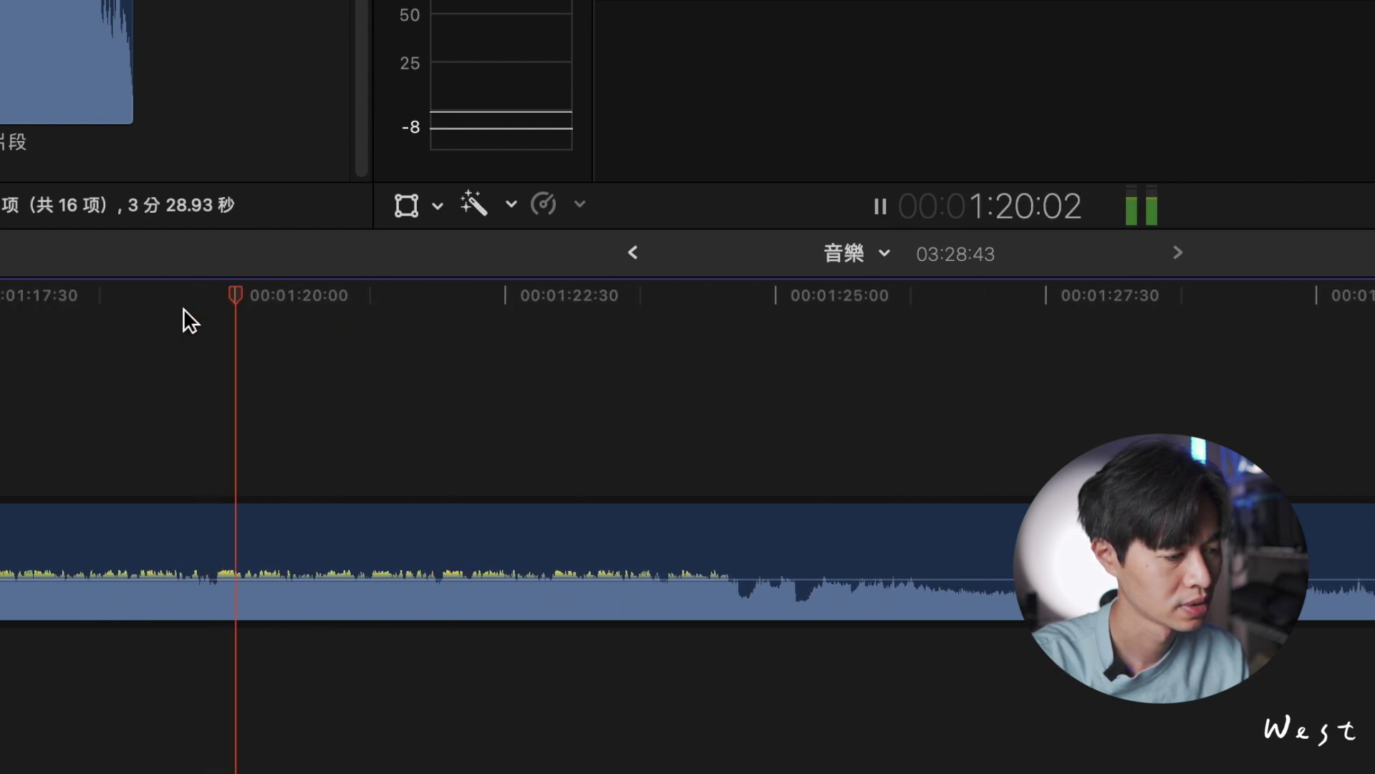
Step: Pin down the matching beat before the quiet section and mark the music clip at 00:01:19:31
click(54, 299)
key(space)
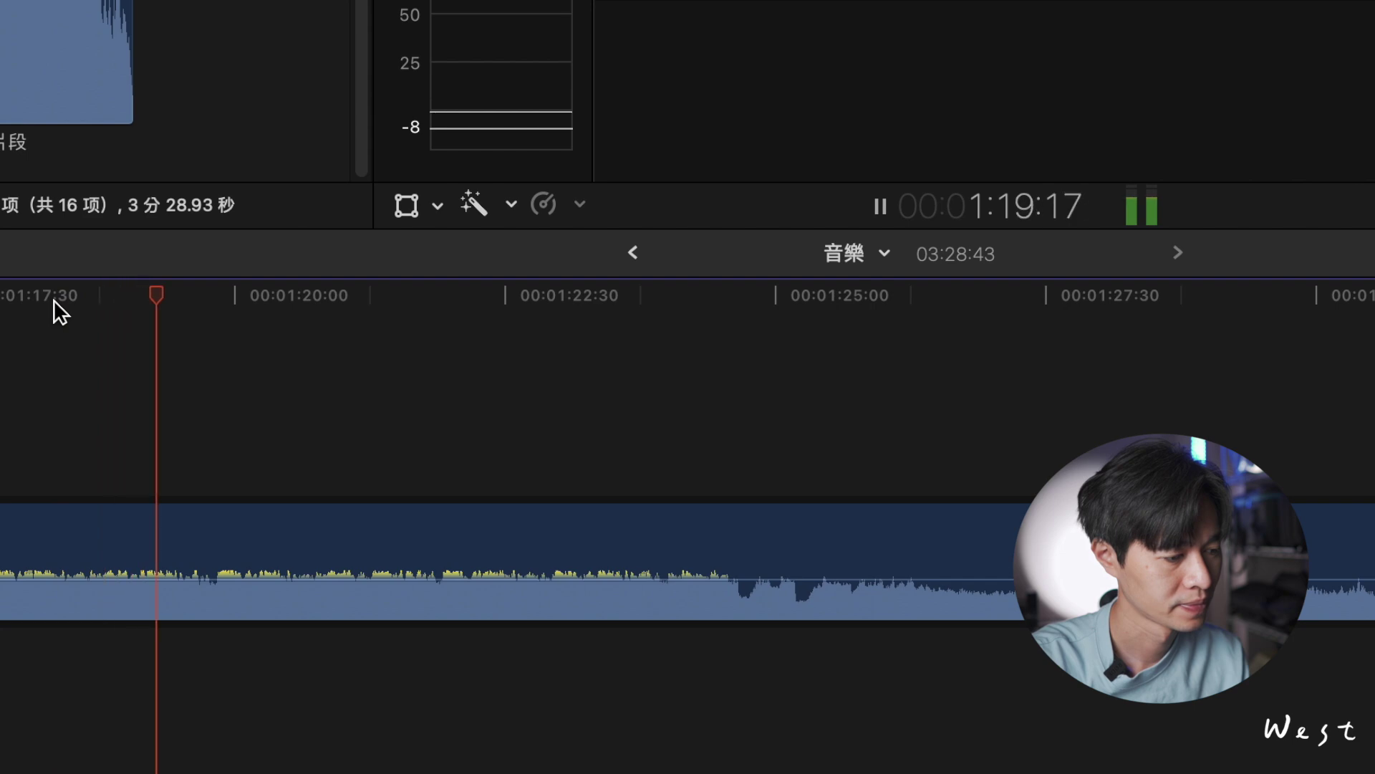
key(space)
click(0, 295)
key(space)
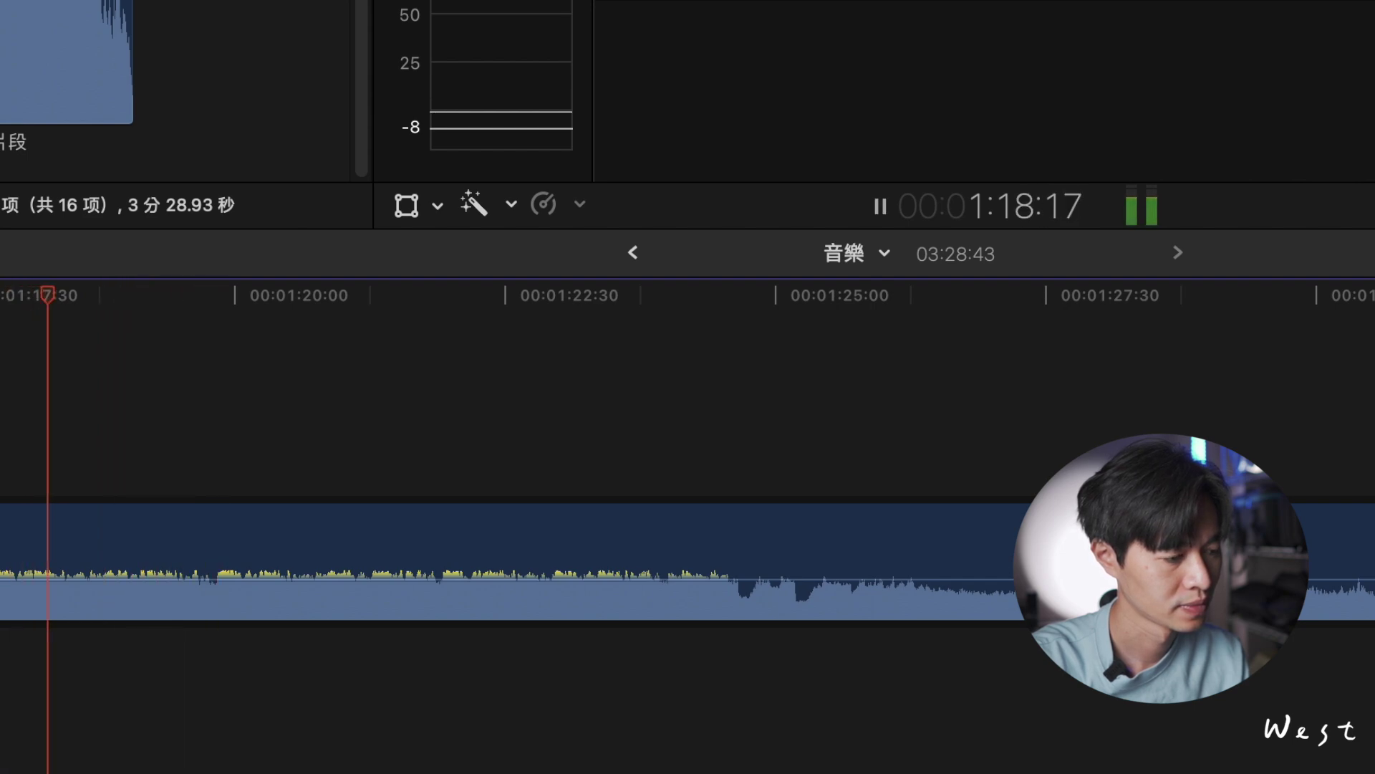
key(space)
click(153, 295)
click(96, 287)
key(space)
key(space)
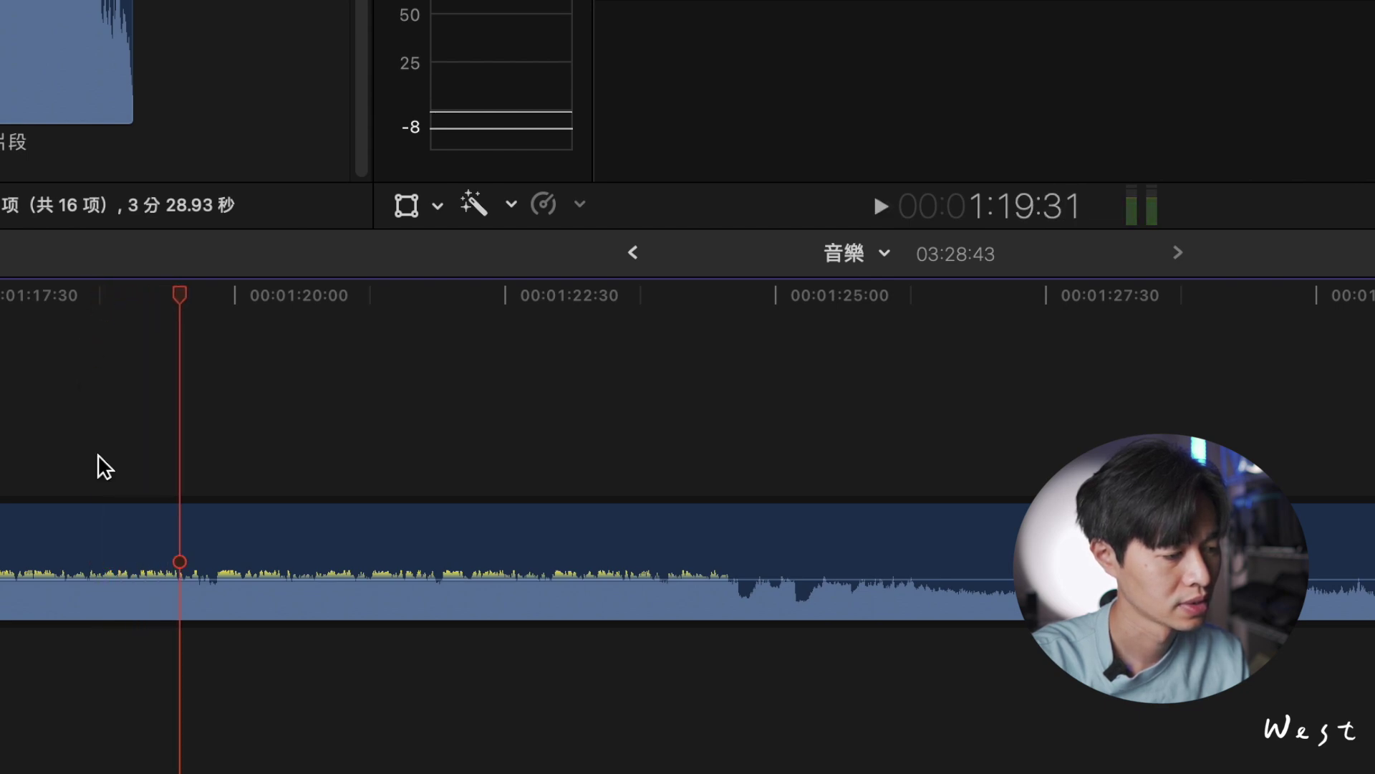
click(196, 524)
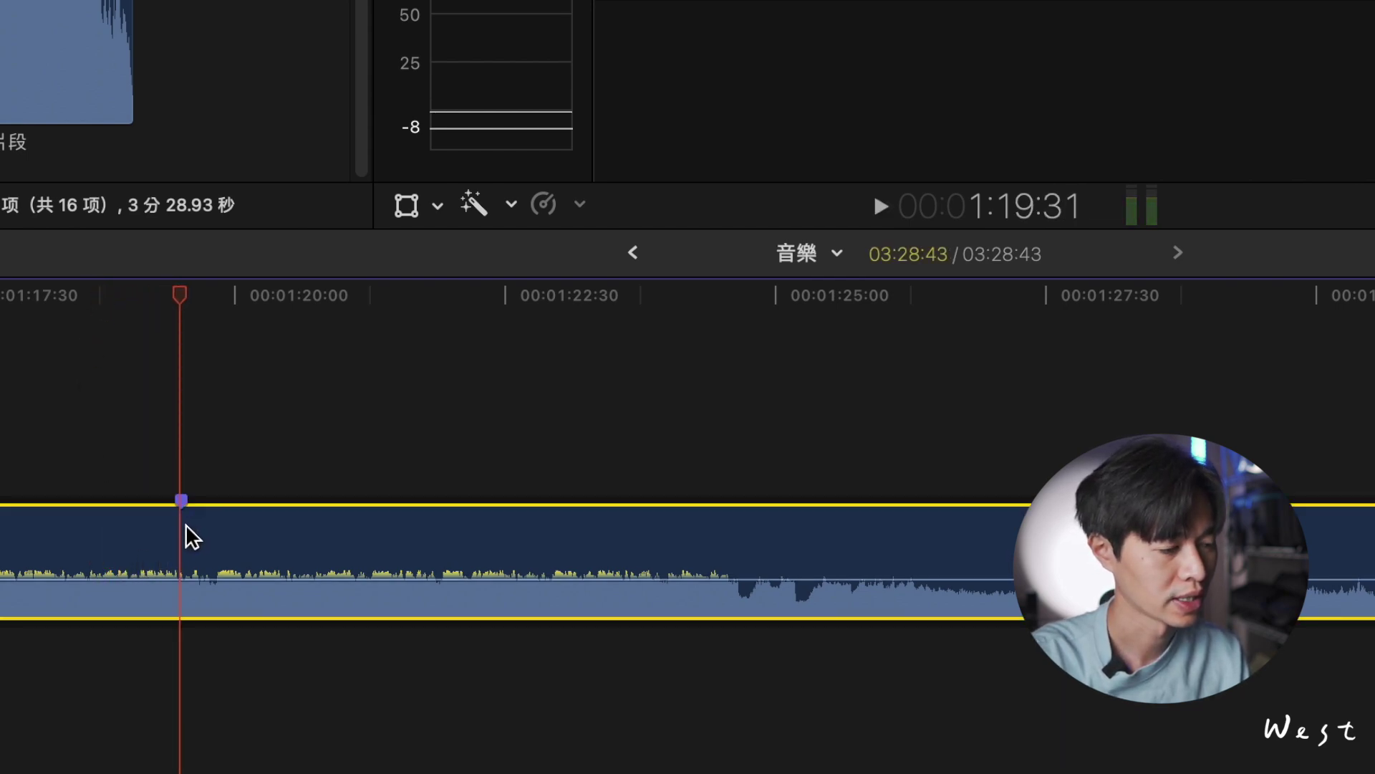
Step: Split the selected music clip at the second marker, 00:01:19:31
scroll(184, 531, left, 8)
scroll(323, 553, right, 5)
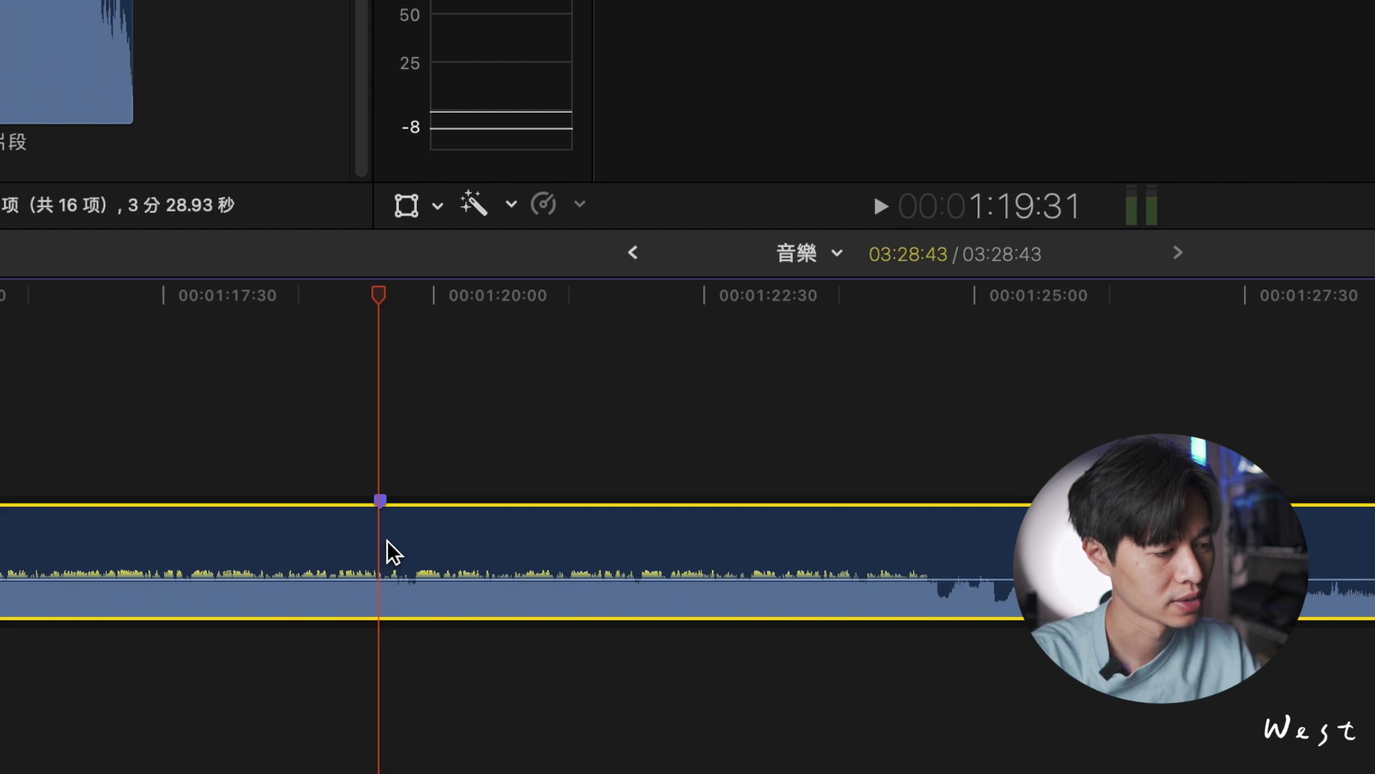
key(super+b)
Step: Split the music again at 00:00:54:26 and delete the section between this cut and the one at 00:01:19:31
scroll(377, 538, left, 20)
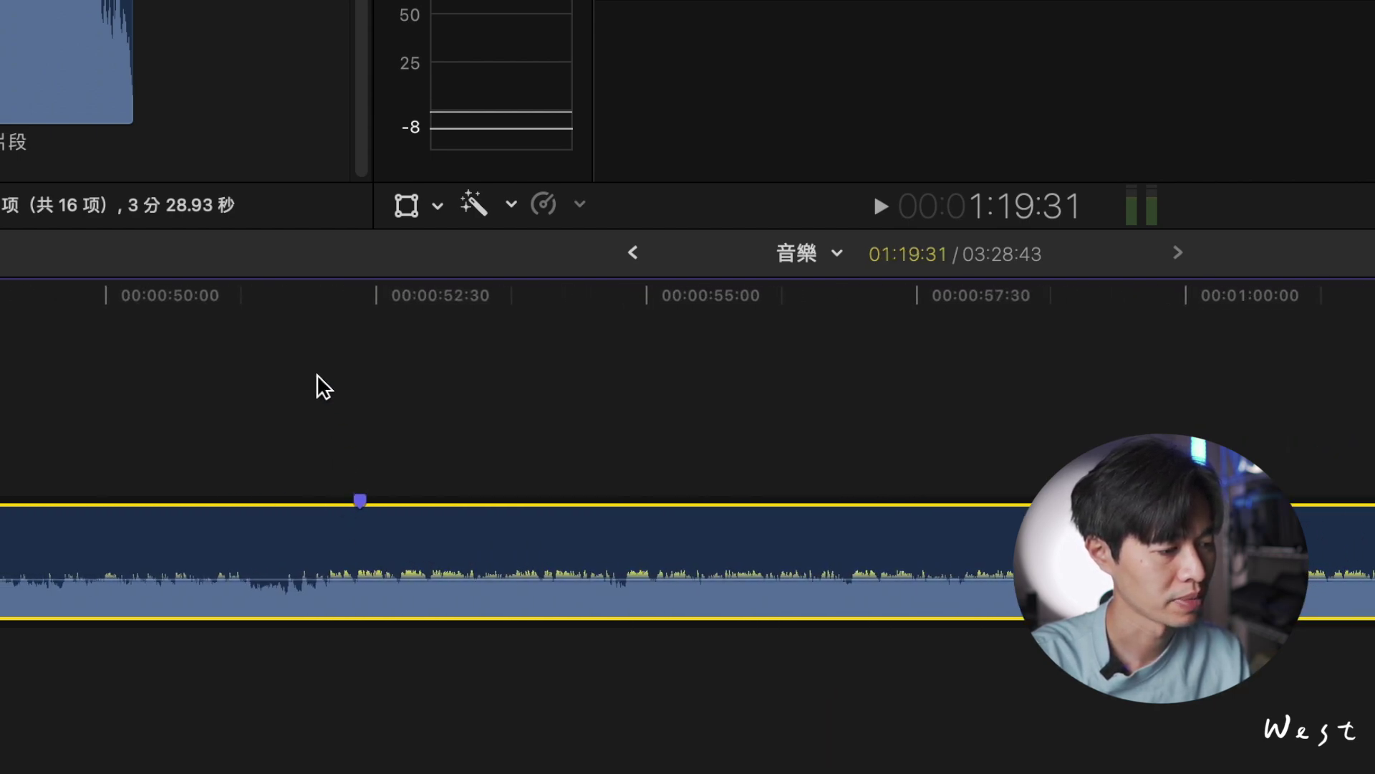
click(273, 317)
key(space)
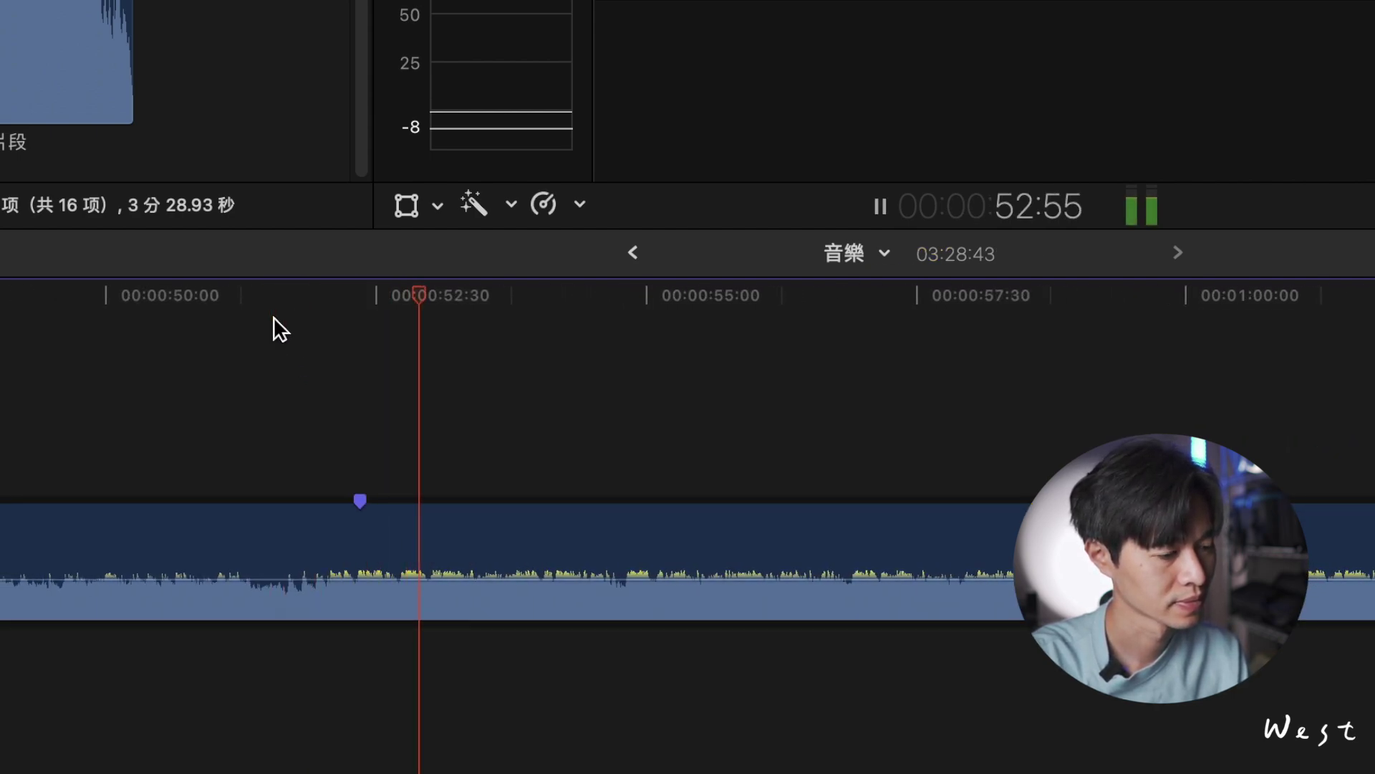
key(space)
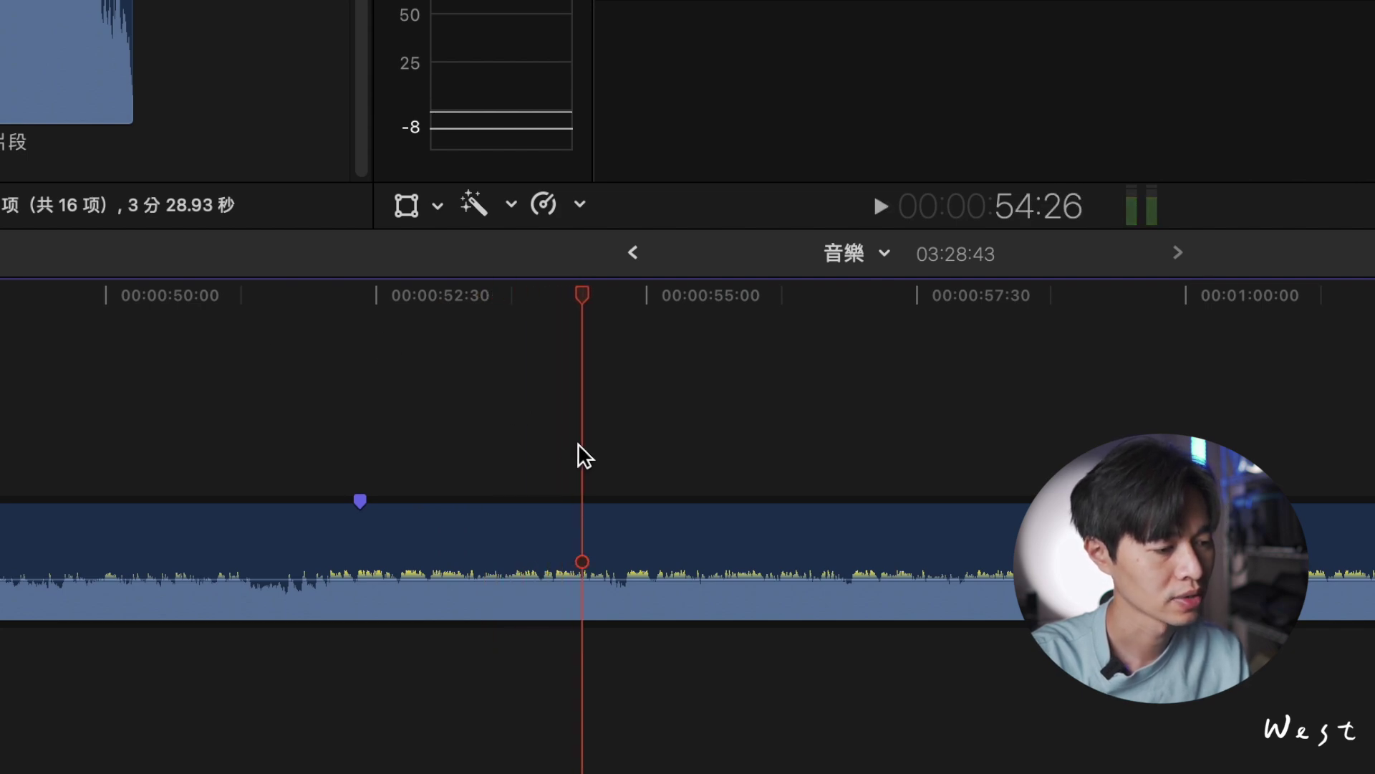
click(615, 539)
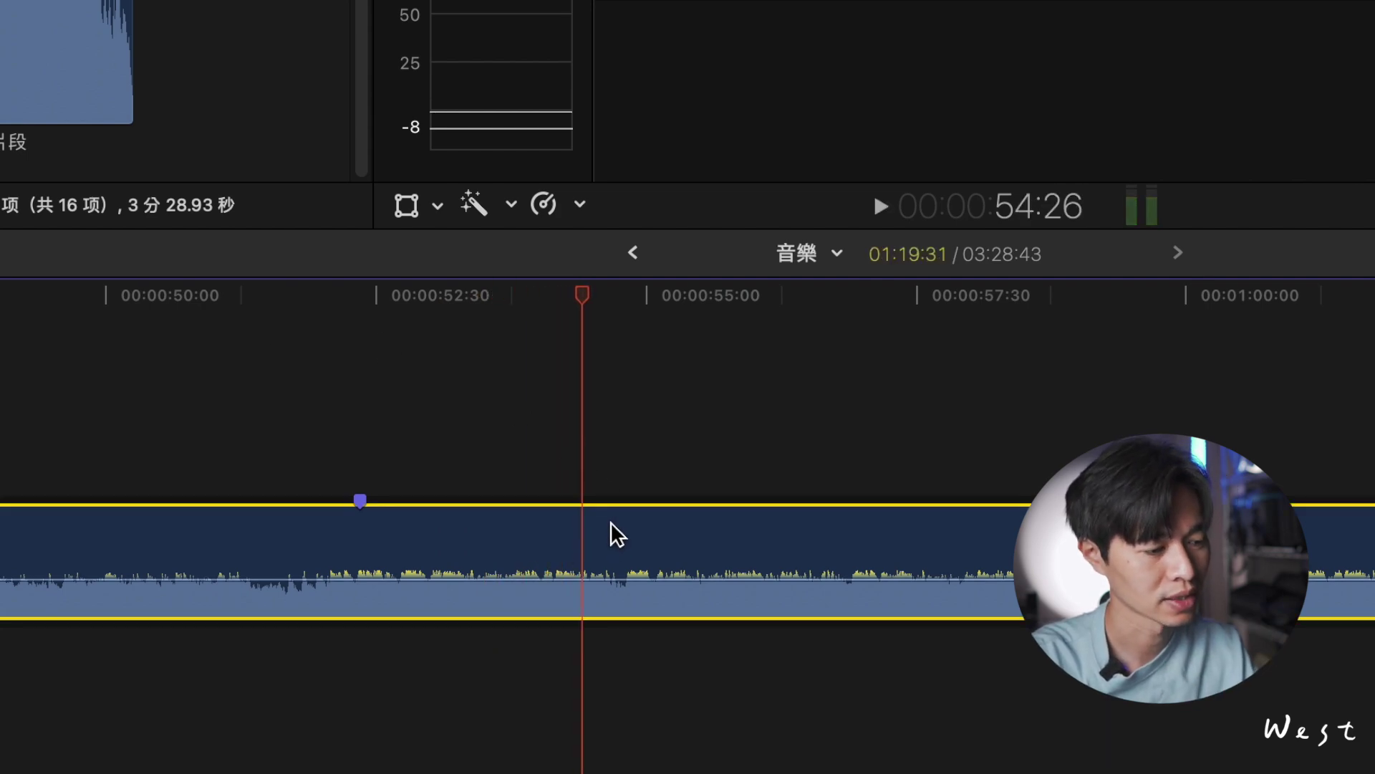
key(super+b)
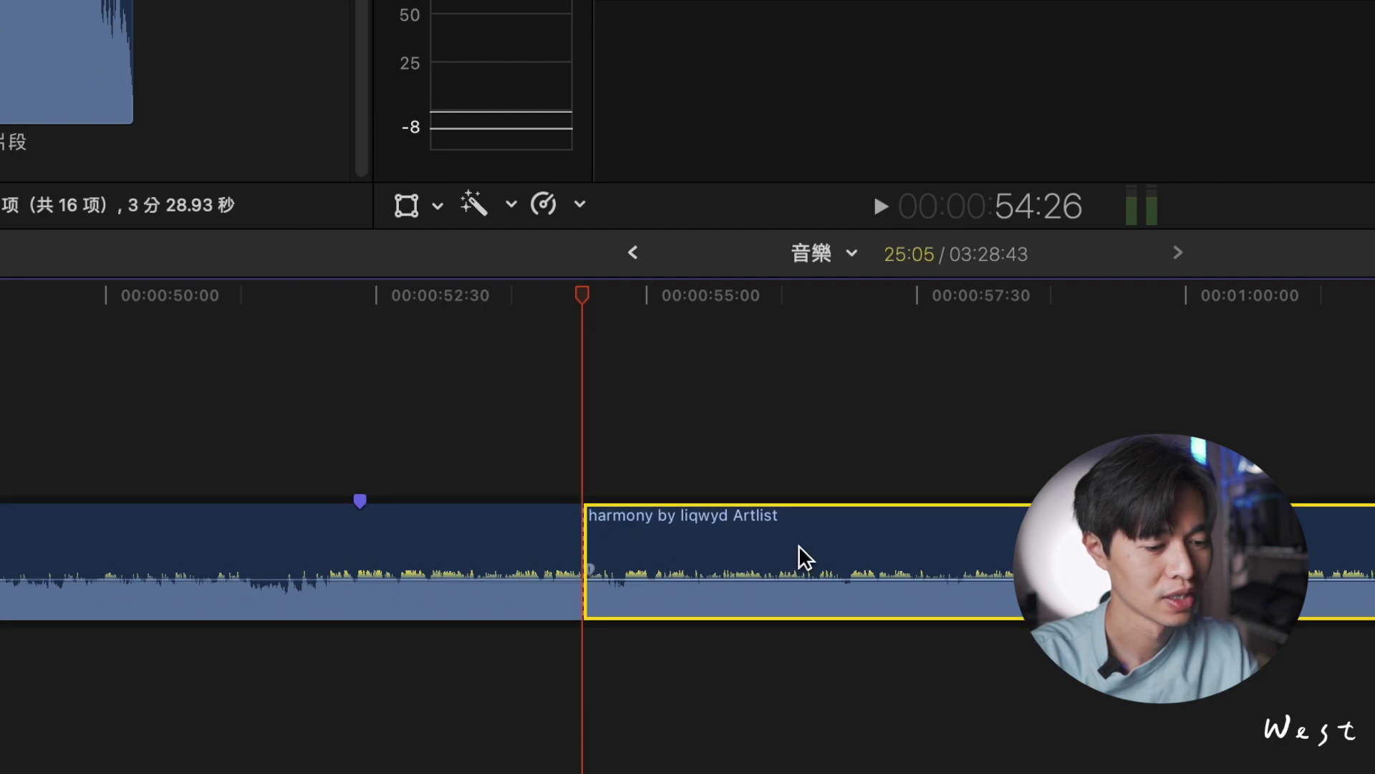
key(Delete)
Step: Lift the two remaining music clips out of the primary storyline so they become connected clips
click(538, 506)
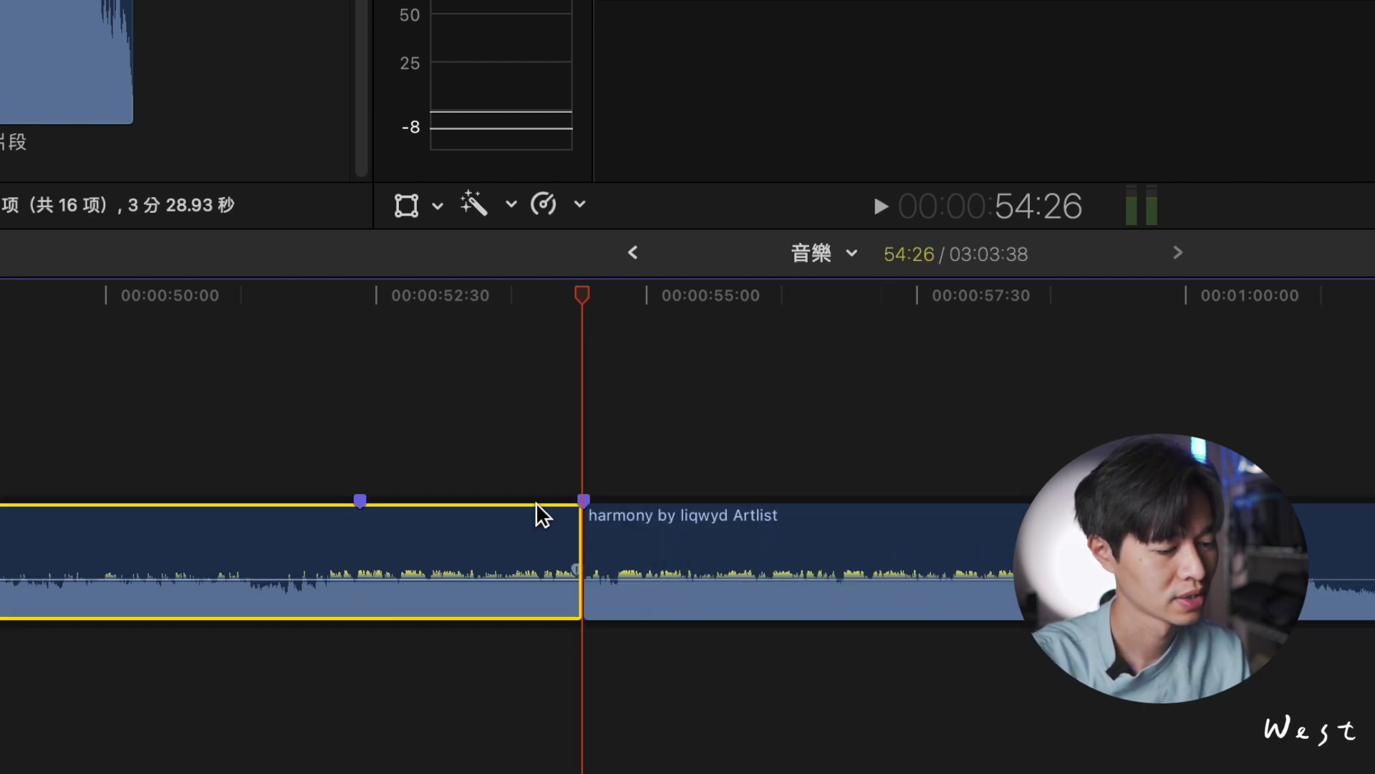
key(alt+super+Up)
click(773, 543)
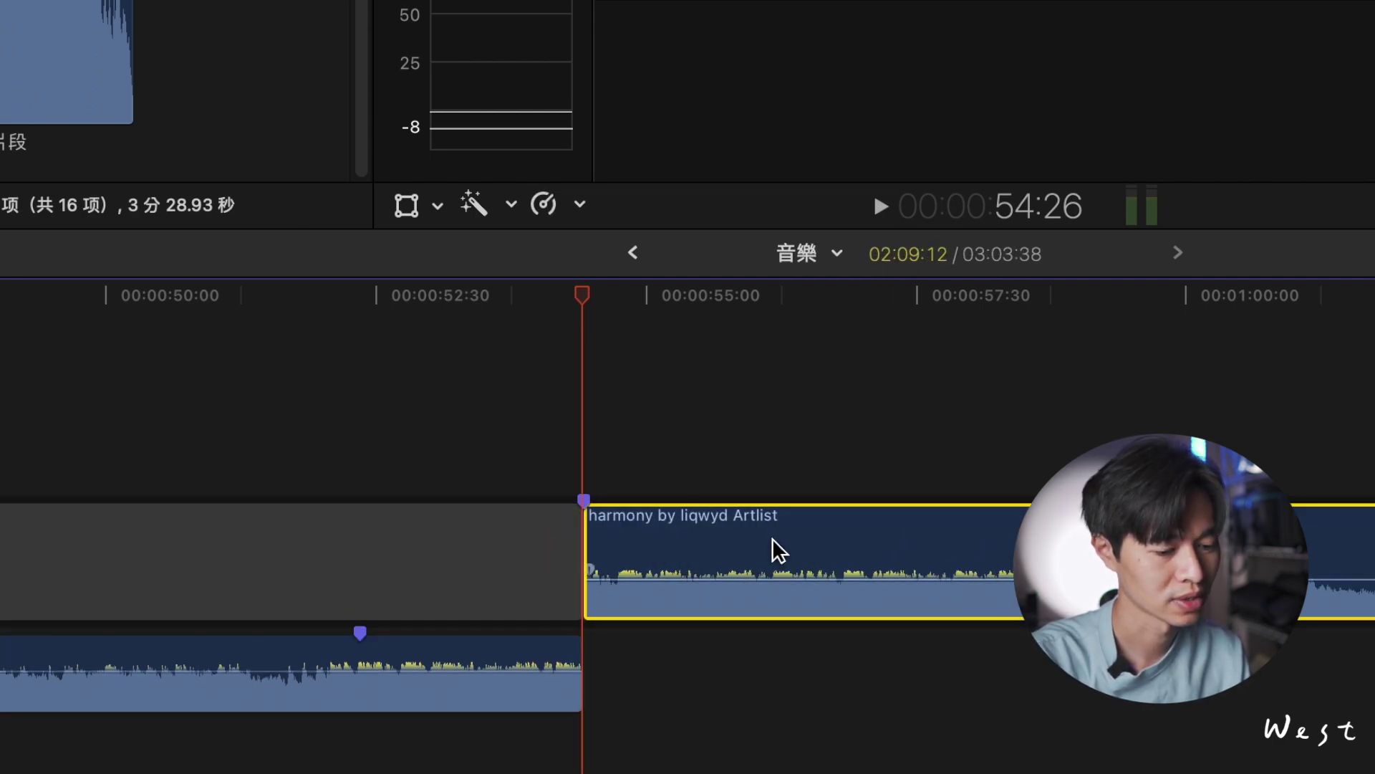
key(alt+super+Down)
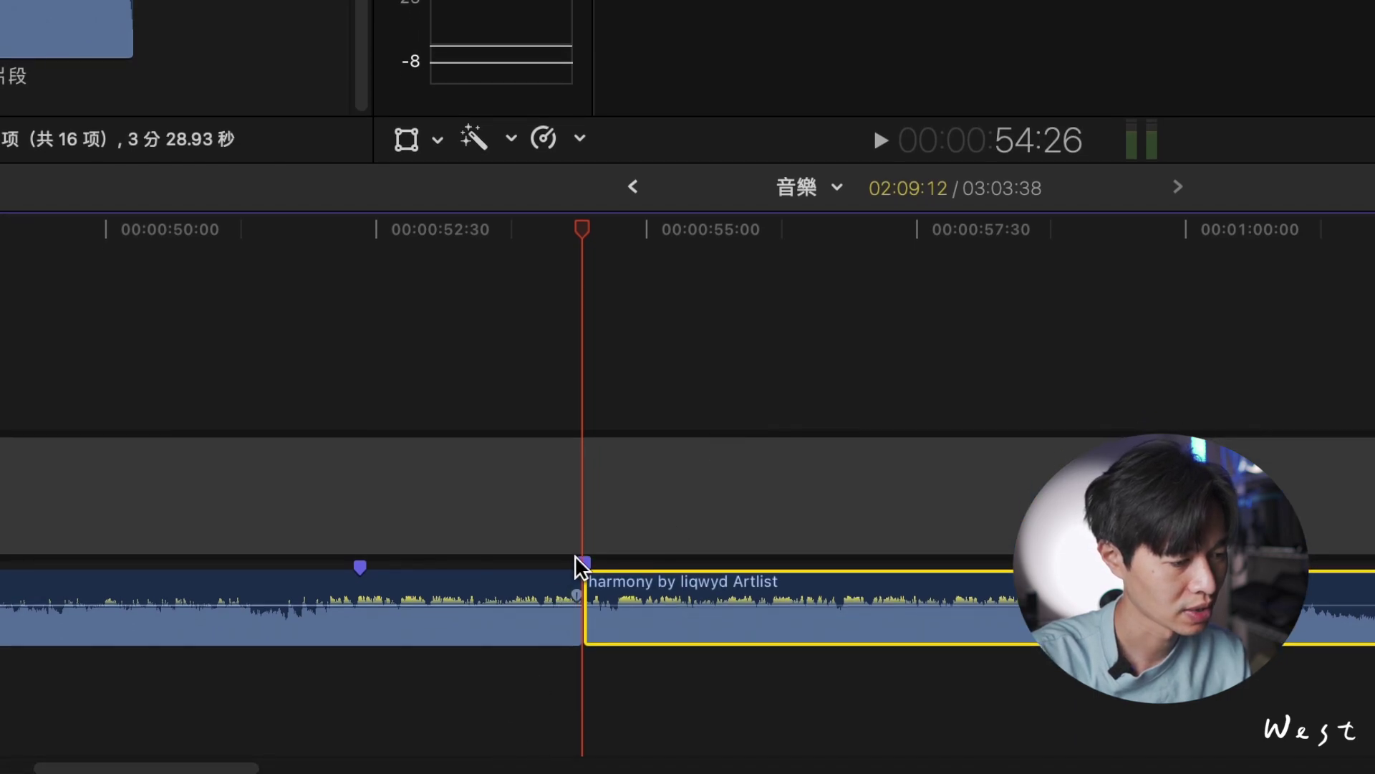
Step: Extend the first clip's end and the second clip's start into an overlap, and nudge the second clip one frame later
drag(577, 583, 610, 589)
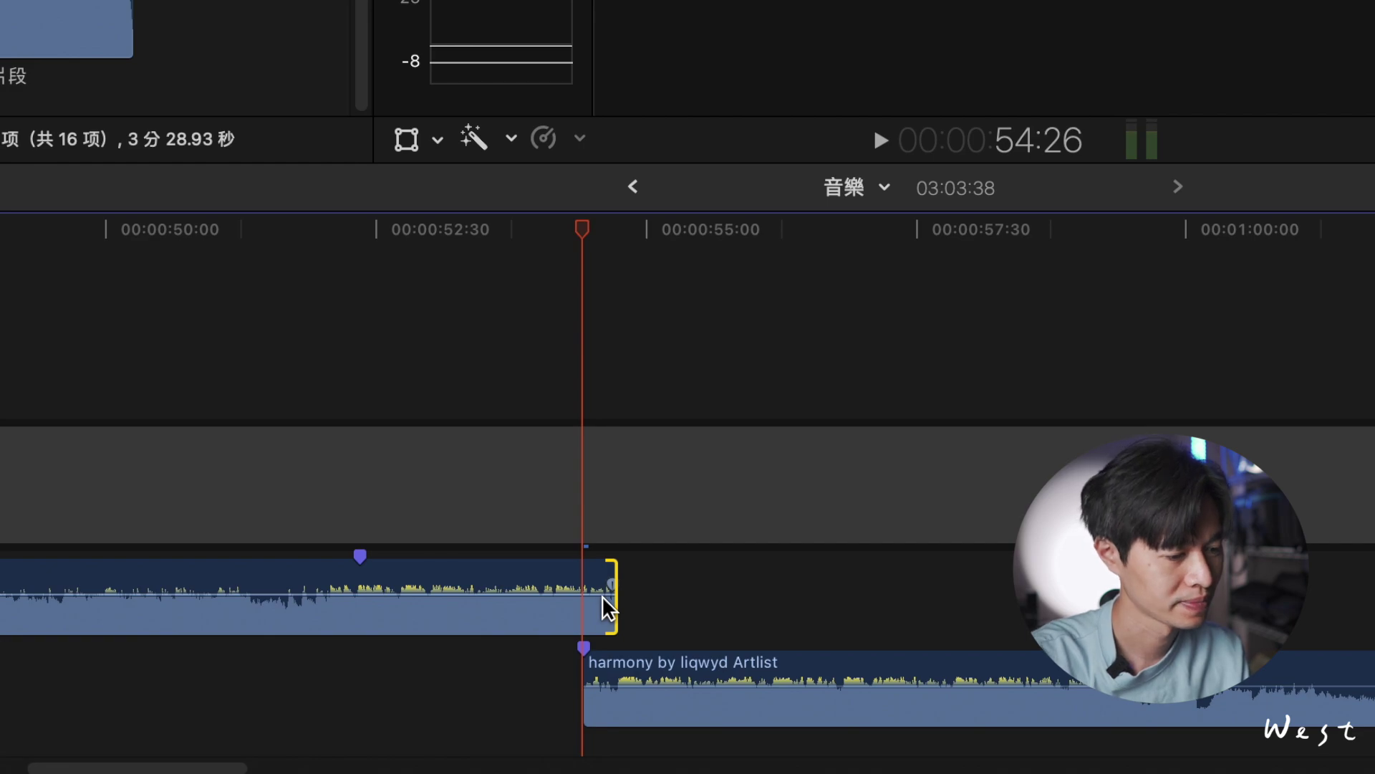
drag(584, 714, 522, 715)
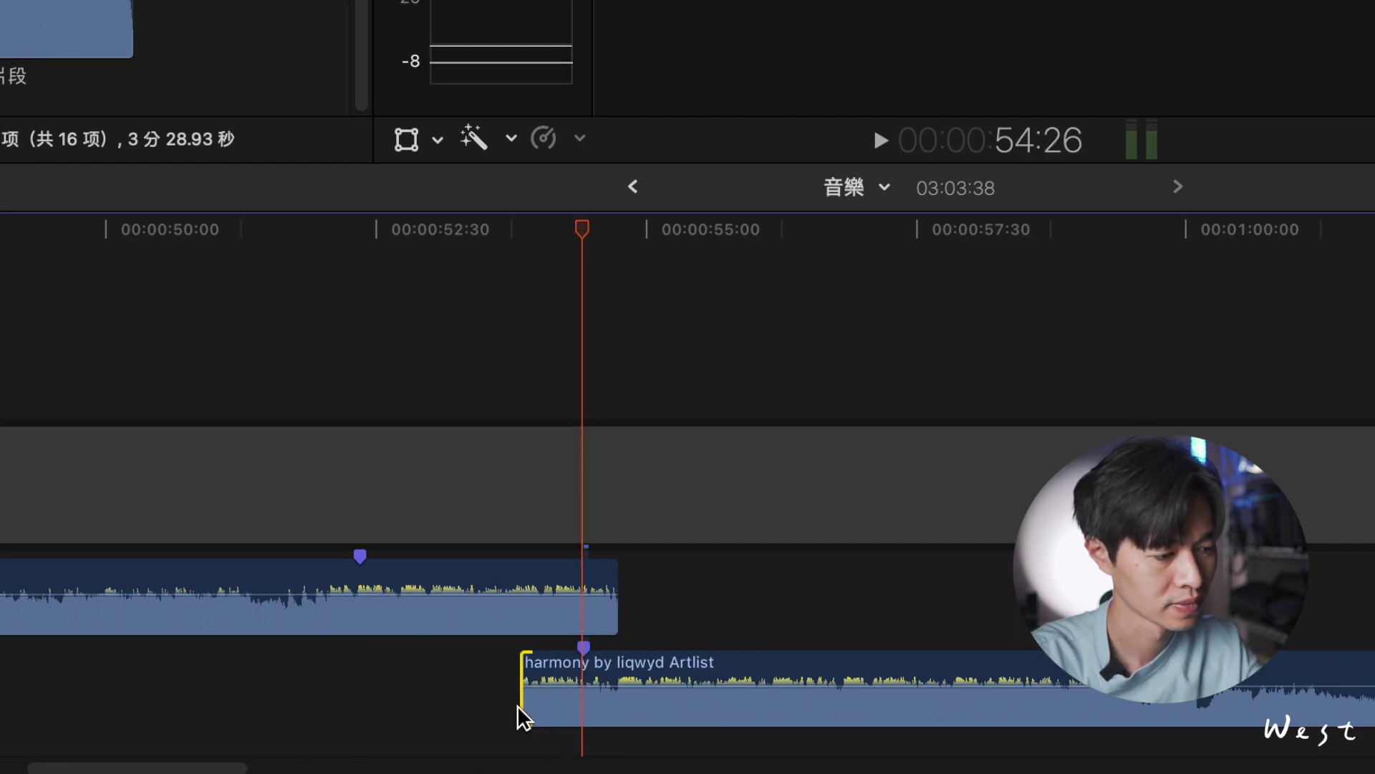
key(super+equal)
click(663, 702)
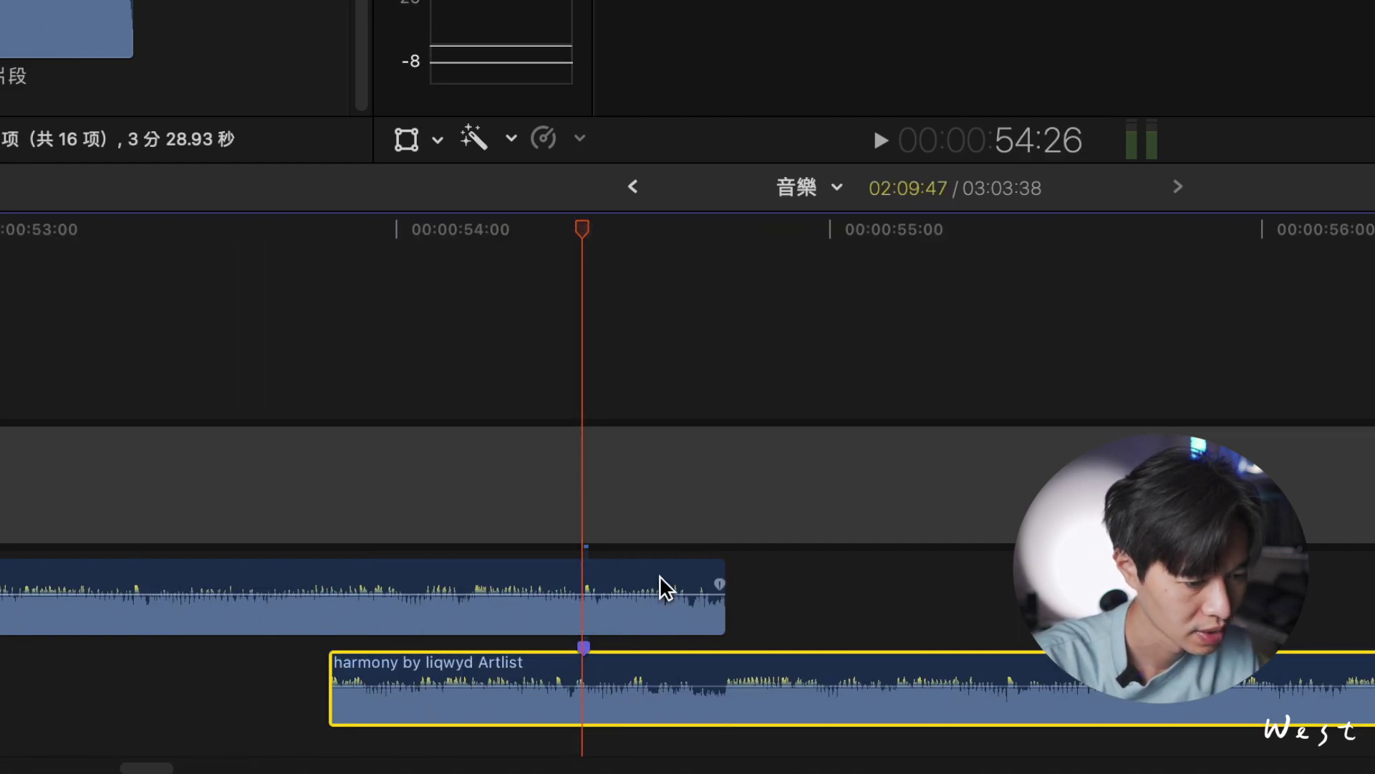
key(super+equal)
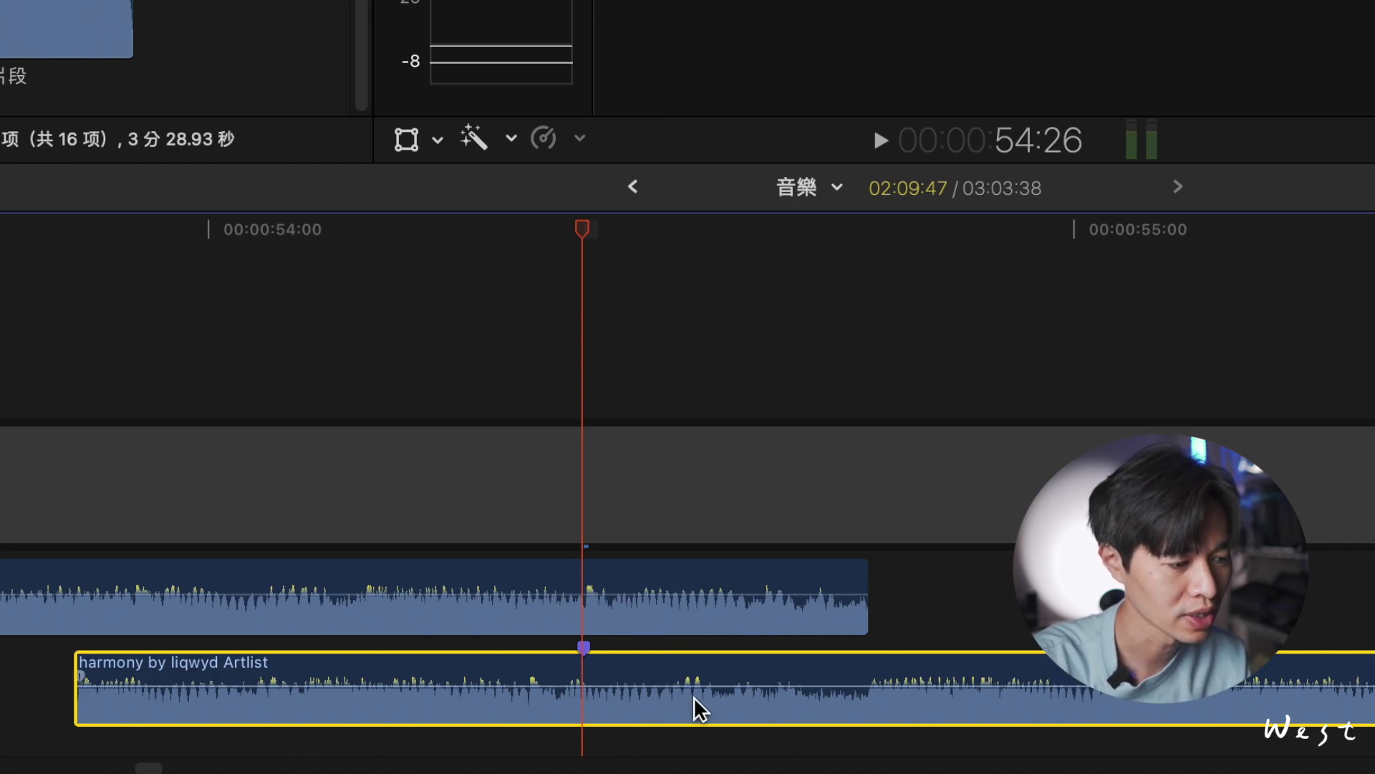
drag(660, 703, 687, 700)
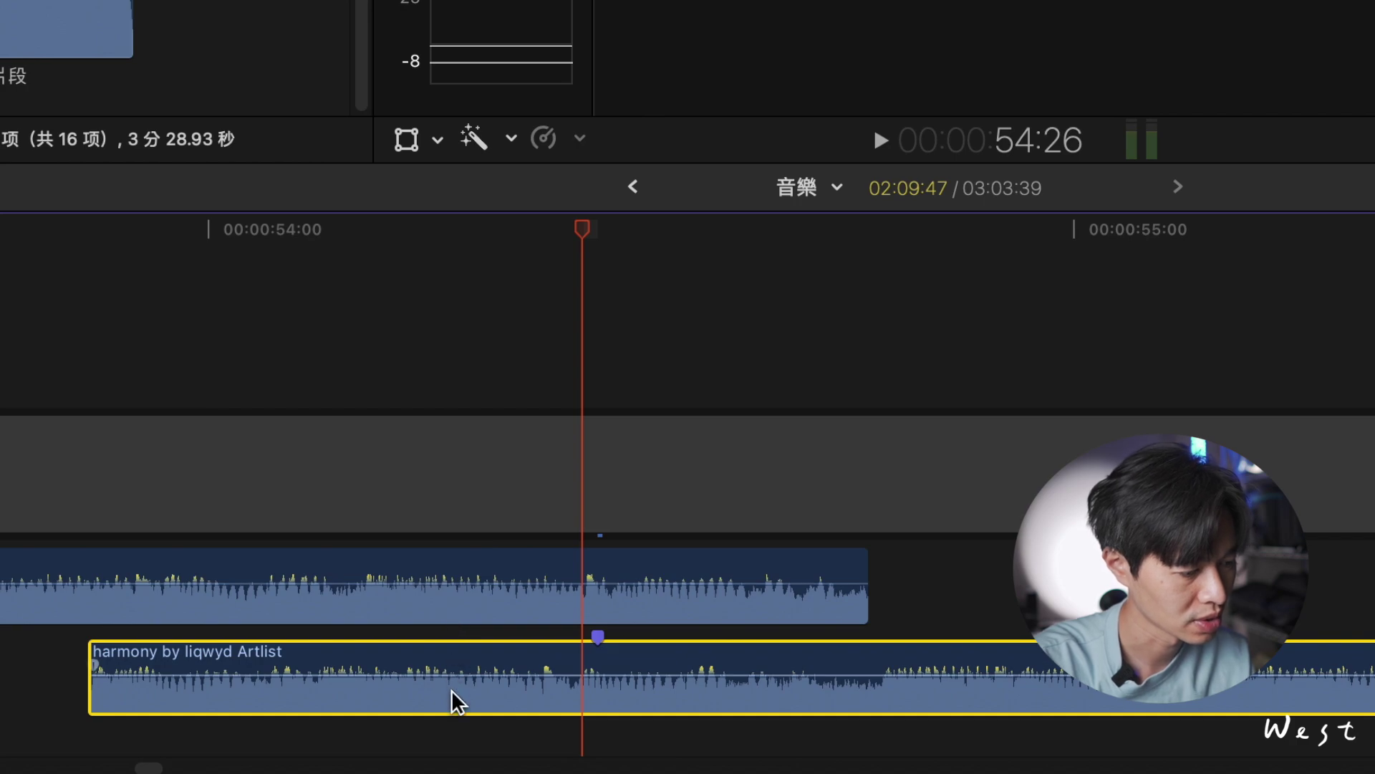
Step: Solo the second music clip, find its beat by ear and mark it at 00:00:54:23
key(alt+s)
key(space)
key(space)
mouse_move(533, 243)
mouse_down()
mouse_move(559, 248)
mouse_move(544, 245)
mouse_up()
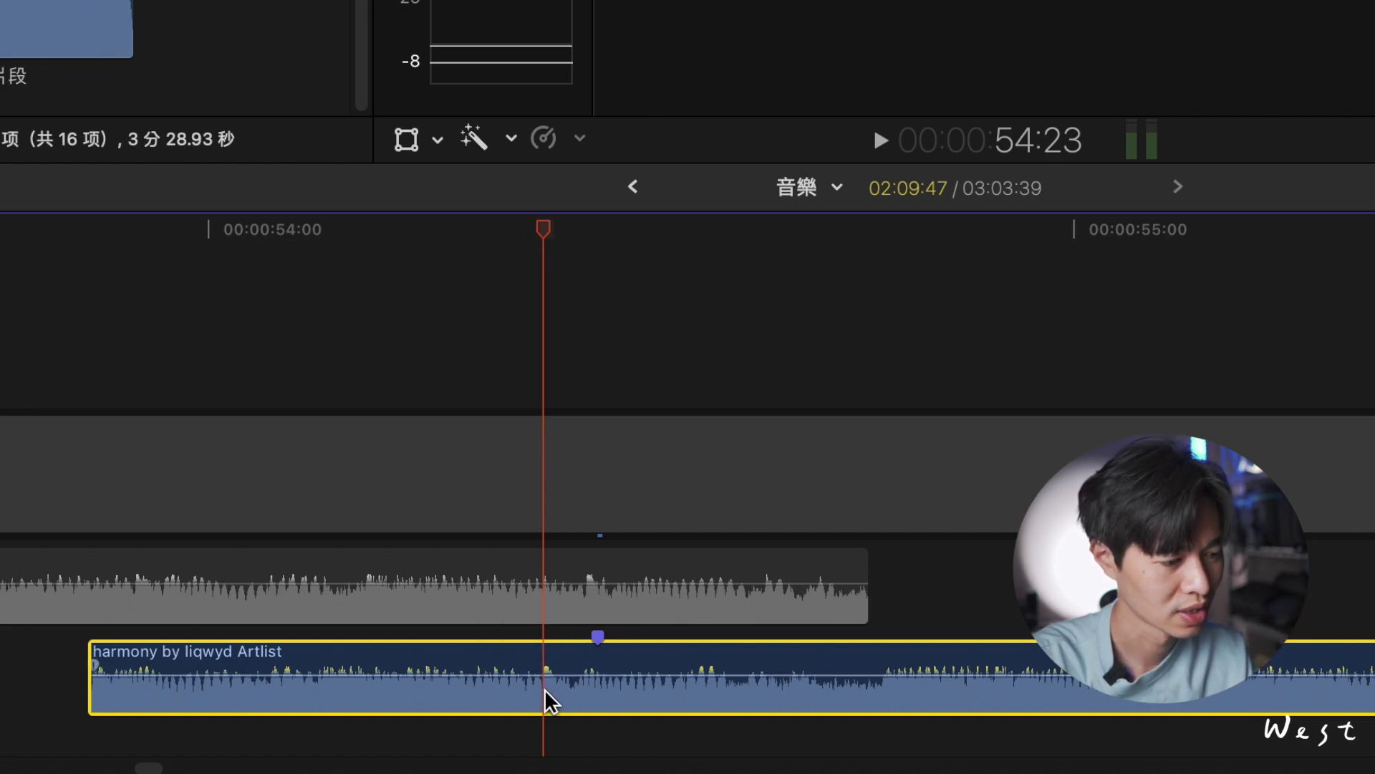
Step: Move the second clip three frames later so its marked beat lines up with the first clip's beat at 00:00:54:26
drag(547, 689, 592, 686)
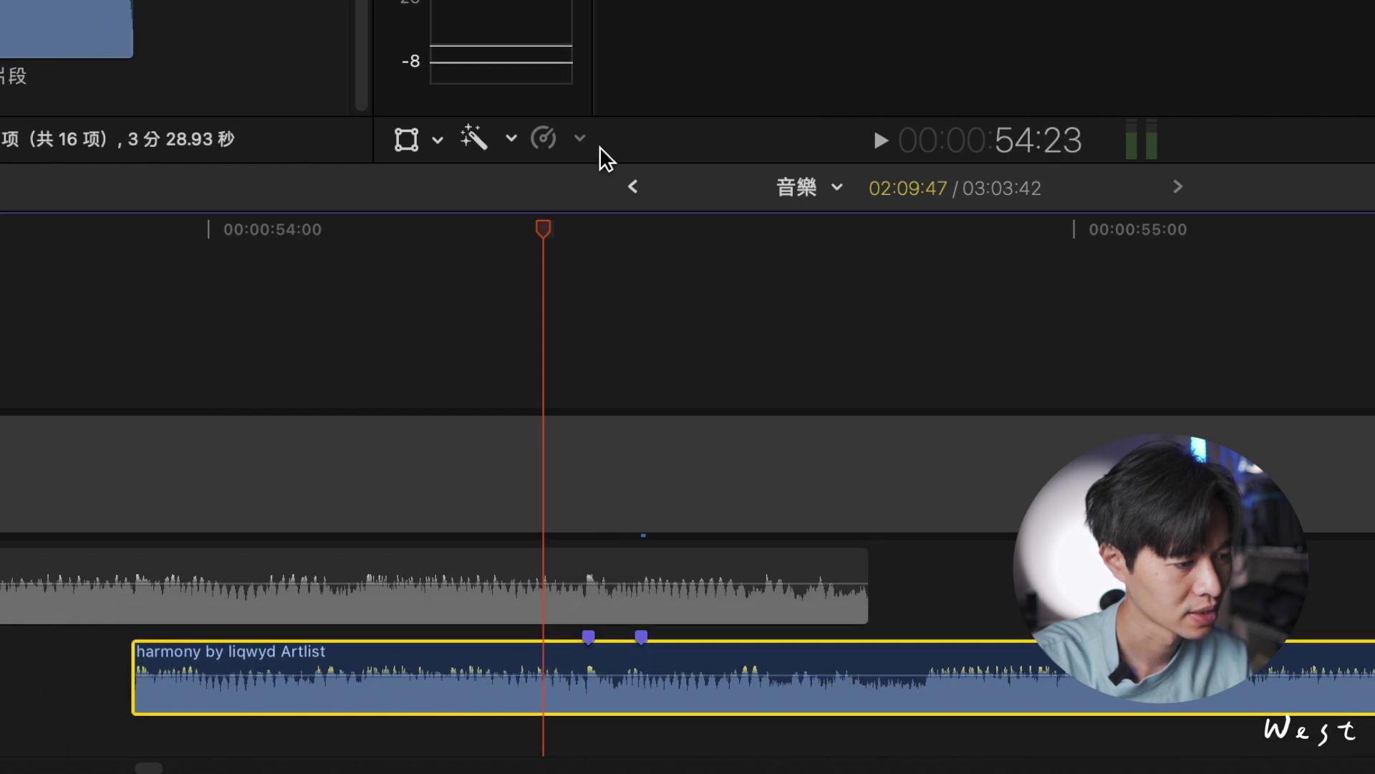
drag(548, 216, 580, 230)
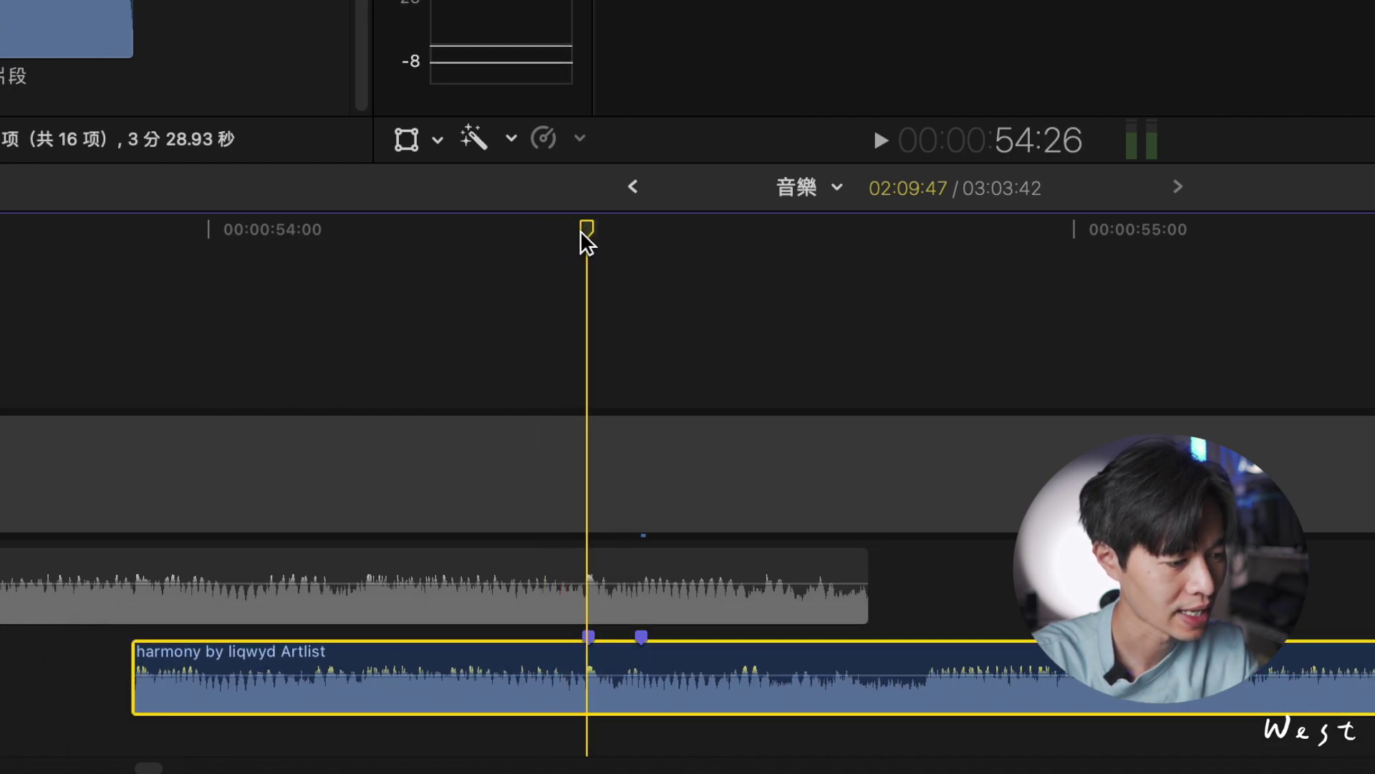
key(super+equal)
key(super+equal)
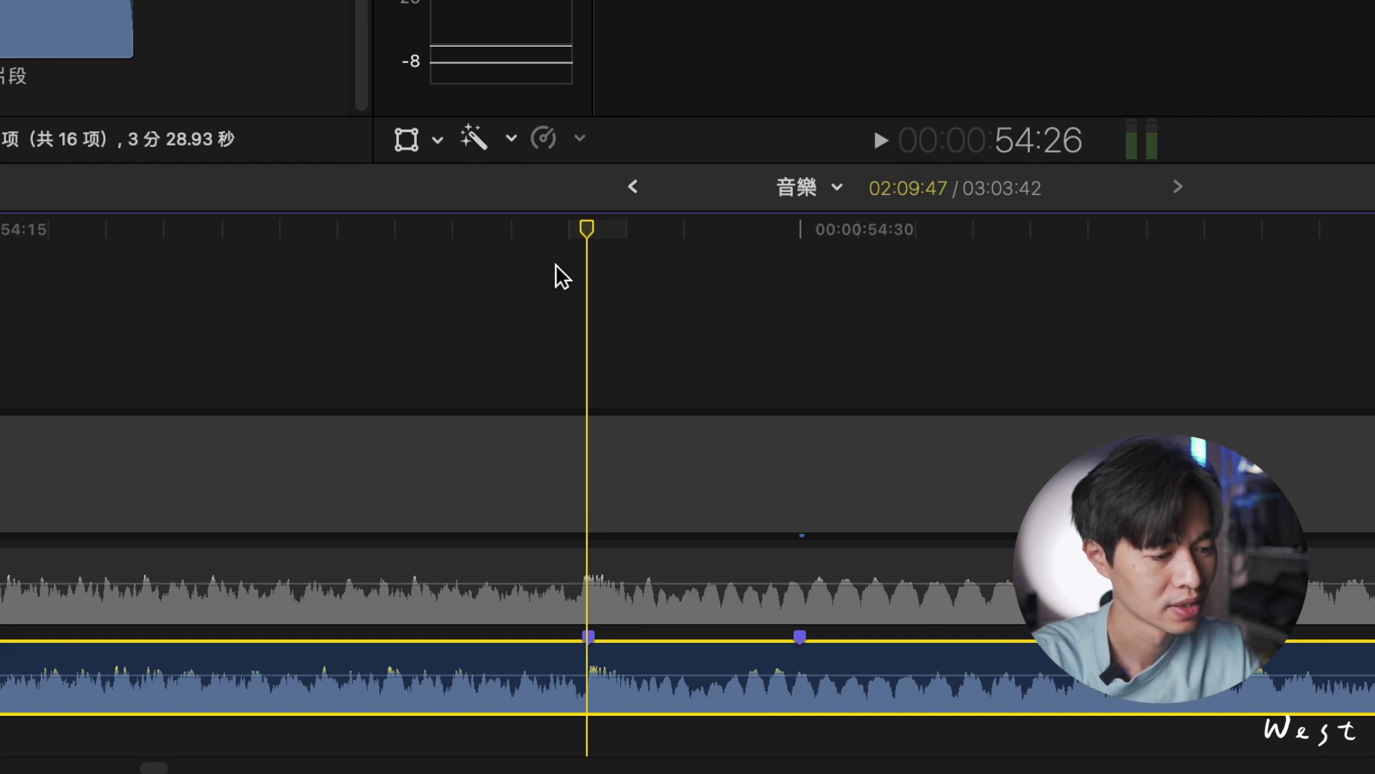
Step: Trim the overlap around 00:00:54:26 to a short crossfade, fading out the first clip and fading in the second
key(super+minus)
key(super+minus)
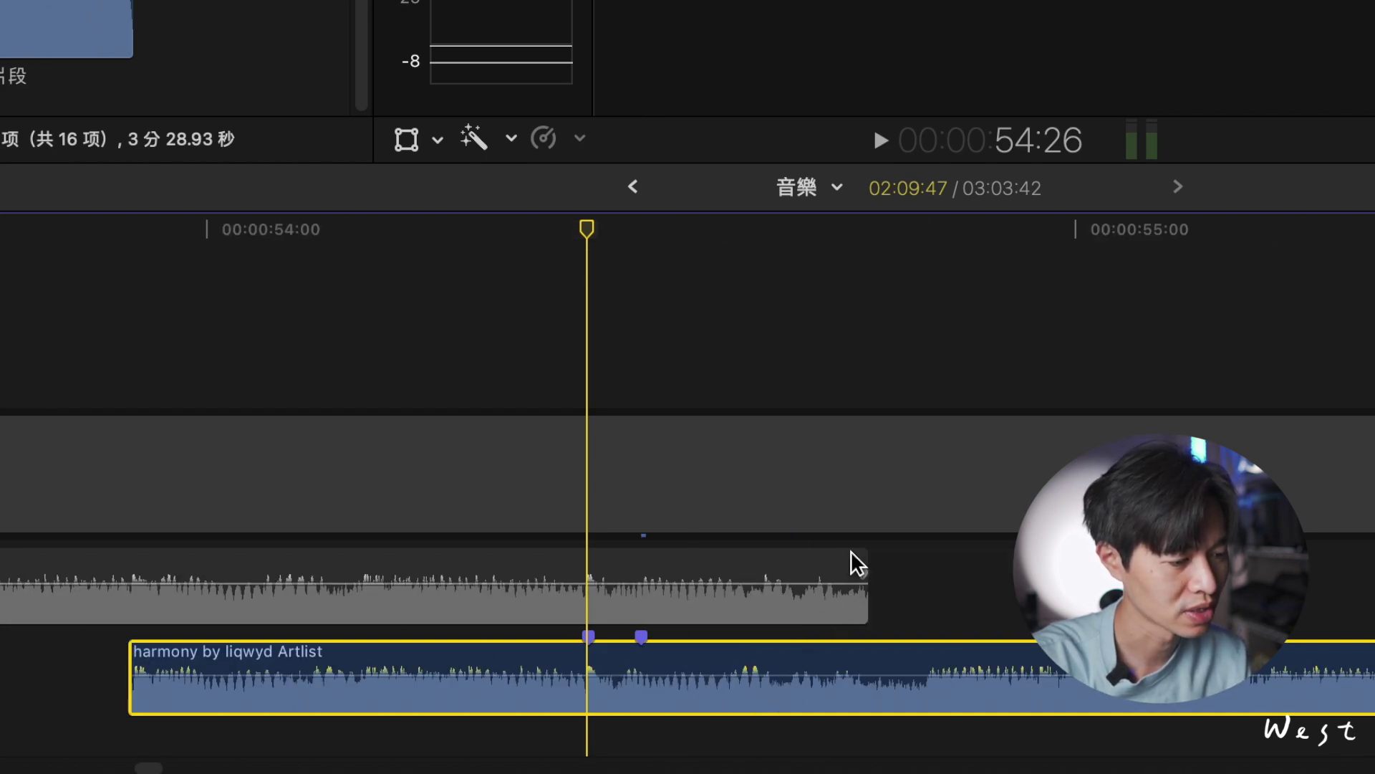
drag(865, 567, 591, 572)
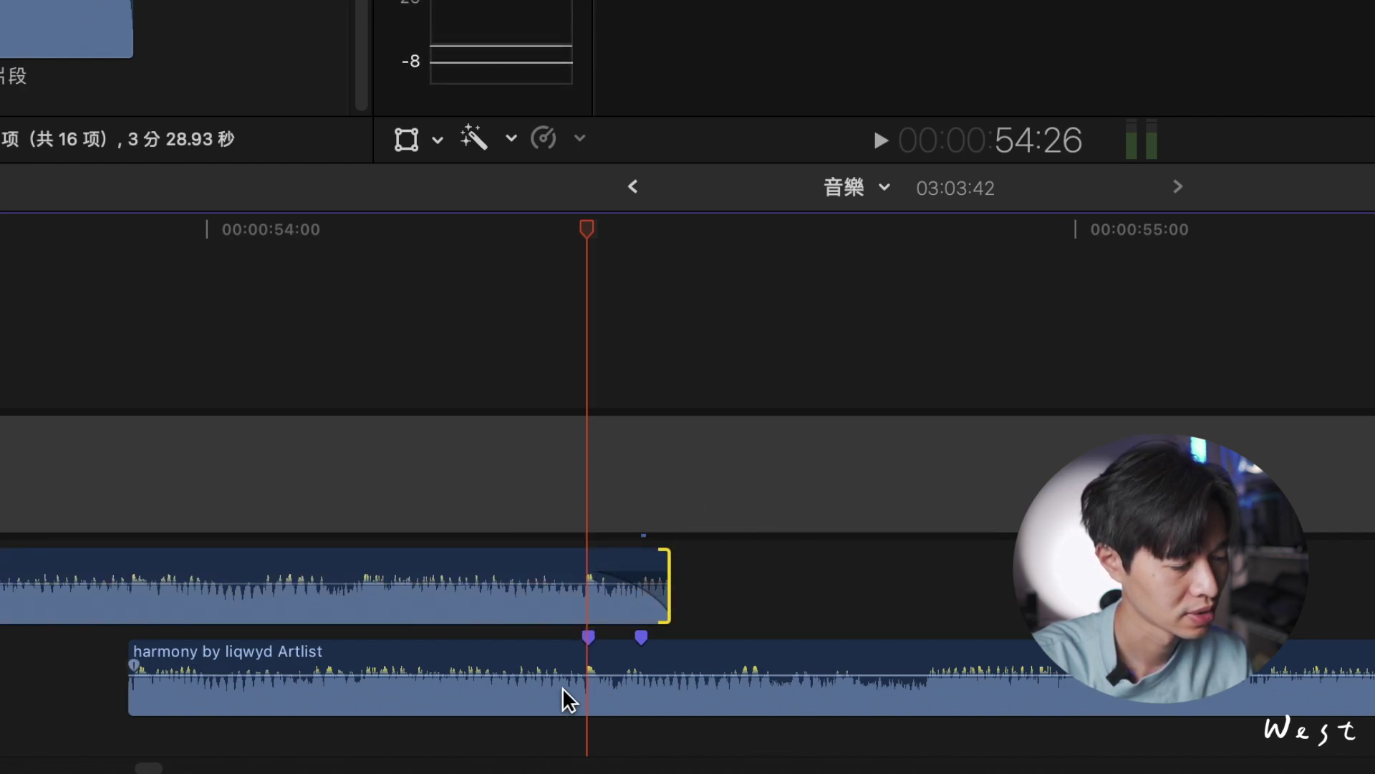
drag(130, 709, 666, 656)
Step: Play the music from before the join through to about 00:00:56 to check the transition
key(j)
key(j)
key(j)
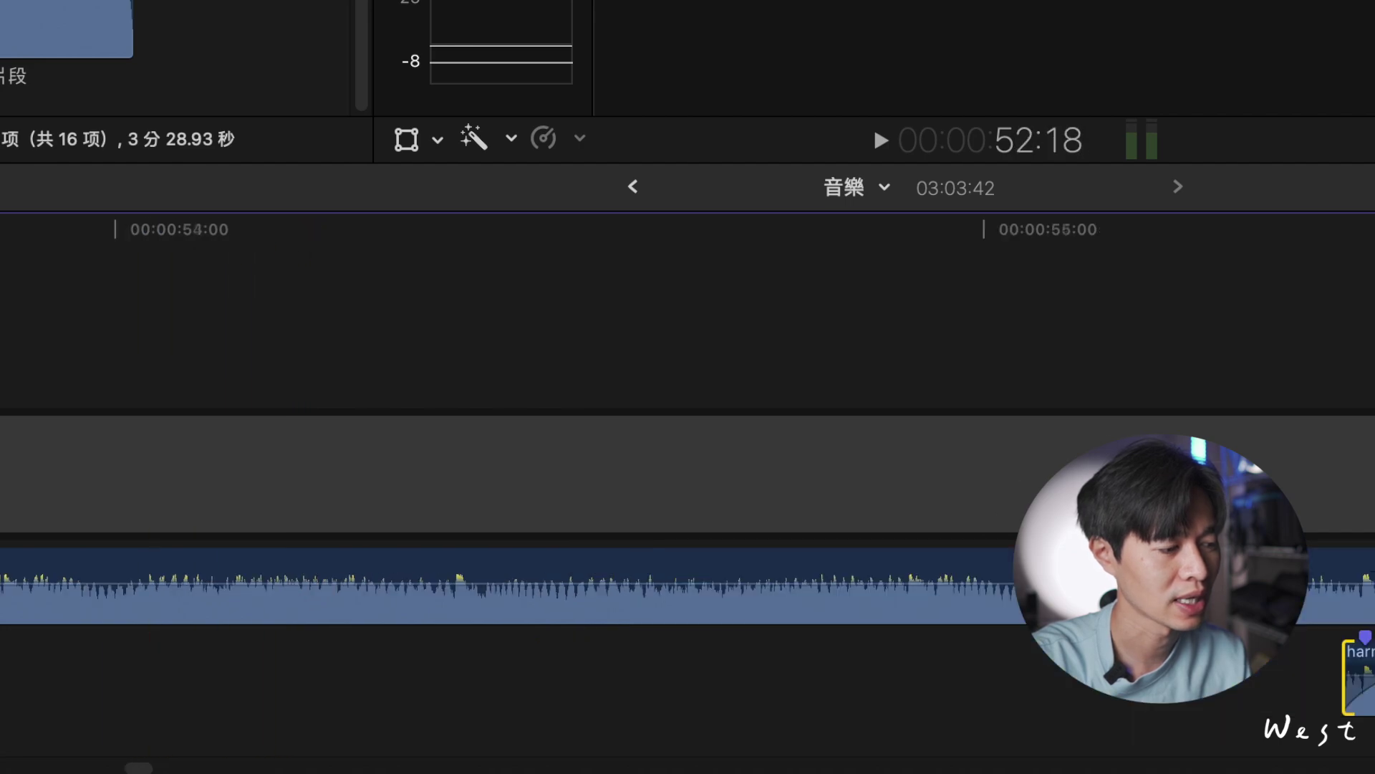
key(k)
key(super+minus)
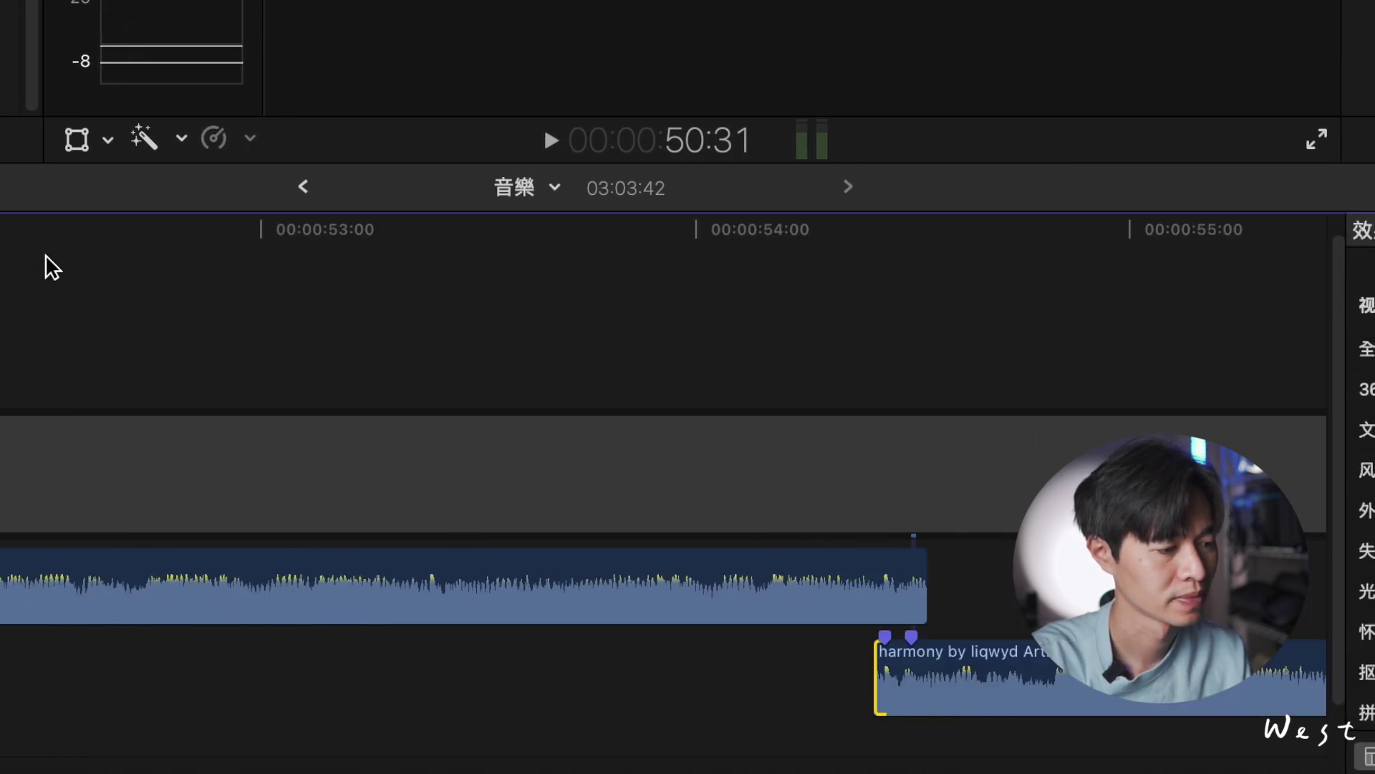
click(32, 252)
key(space)
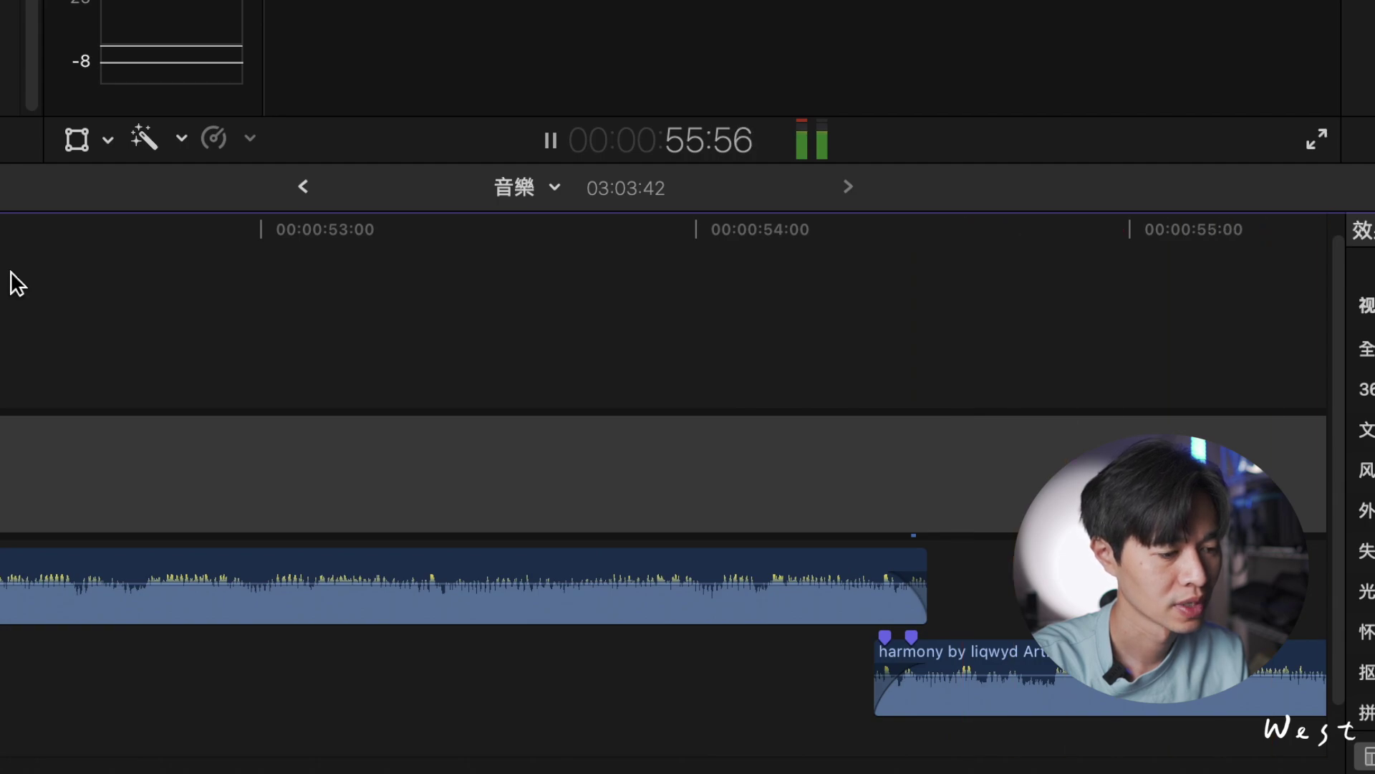
key(space)
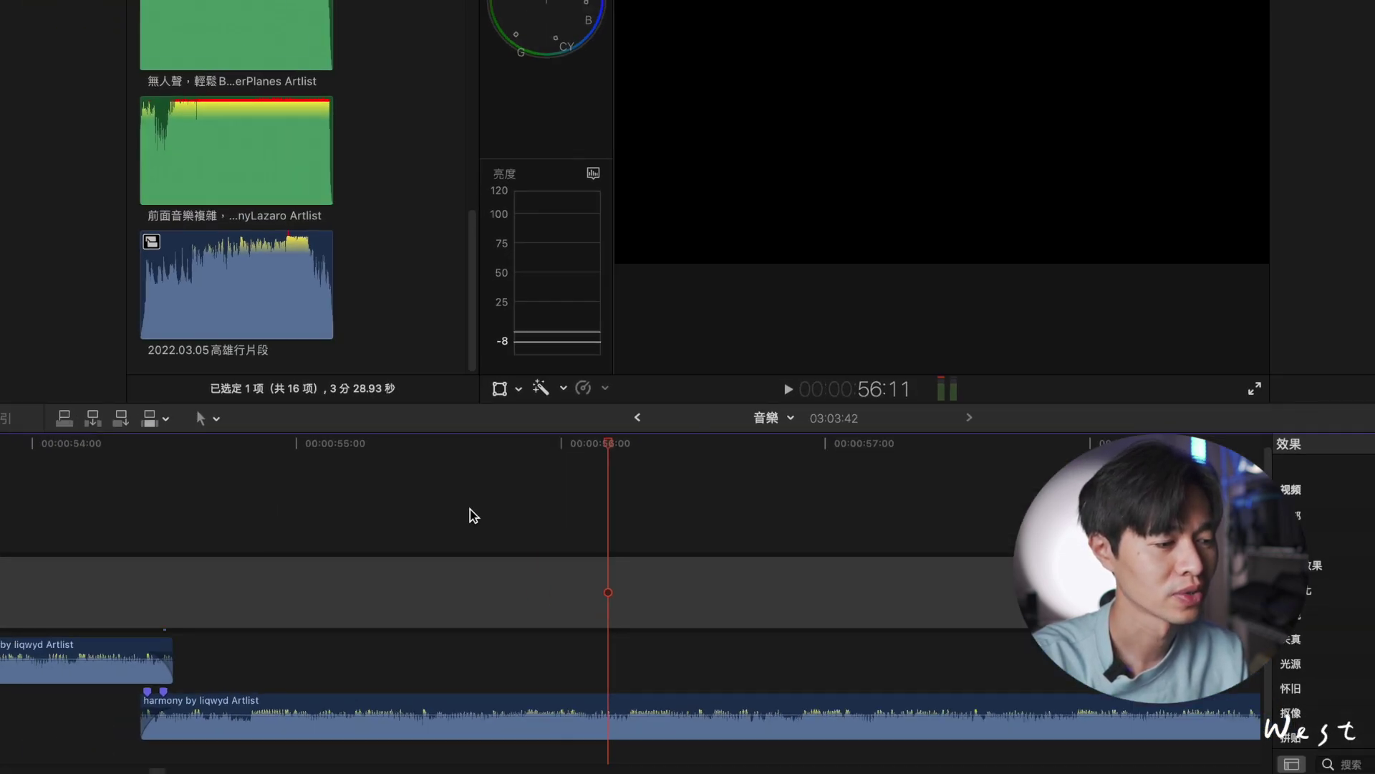
Step: Recheck the join near 00:00:54 and listen to the second music clip's quieter section past 00:00:59 for a suitable ending point
click(213, 441)
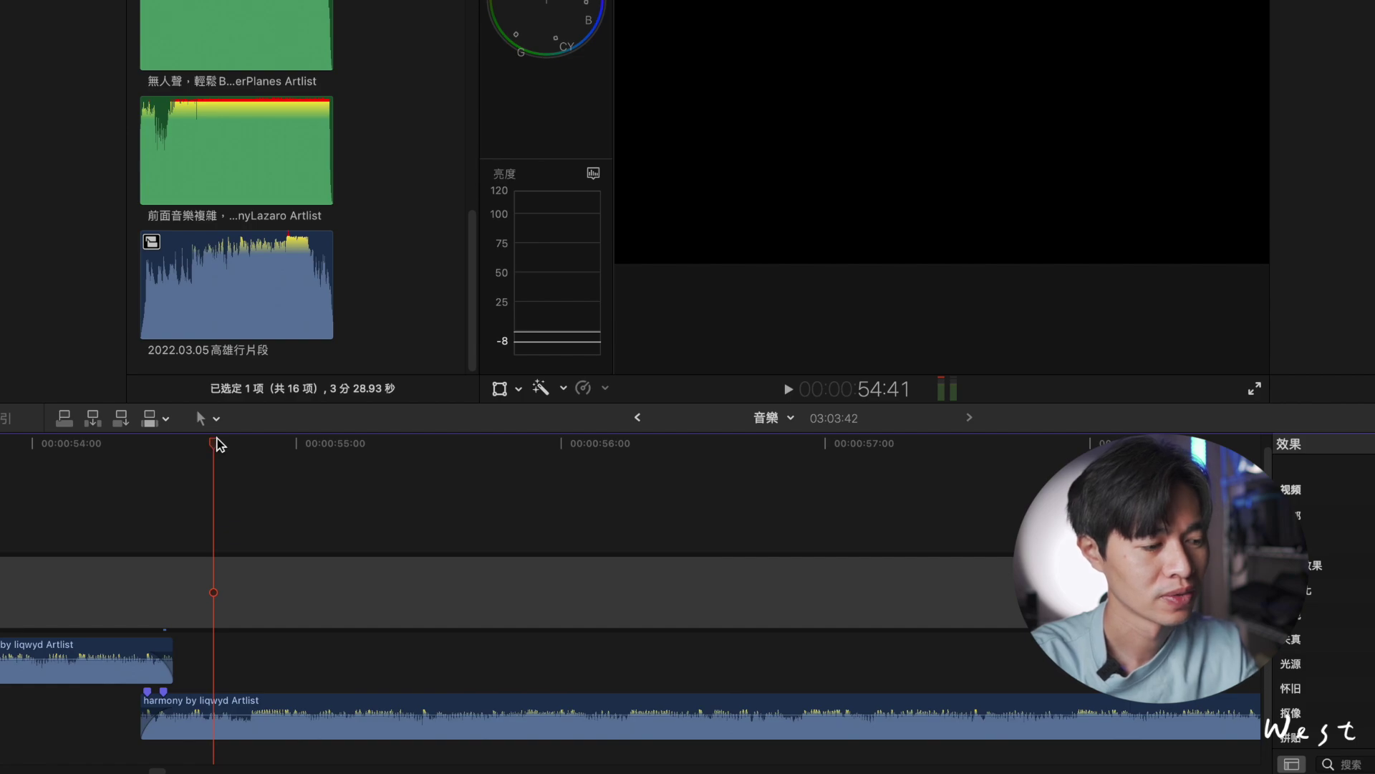
key(super+minus)
scroll(138, 482, left, 5)
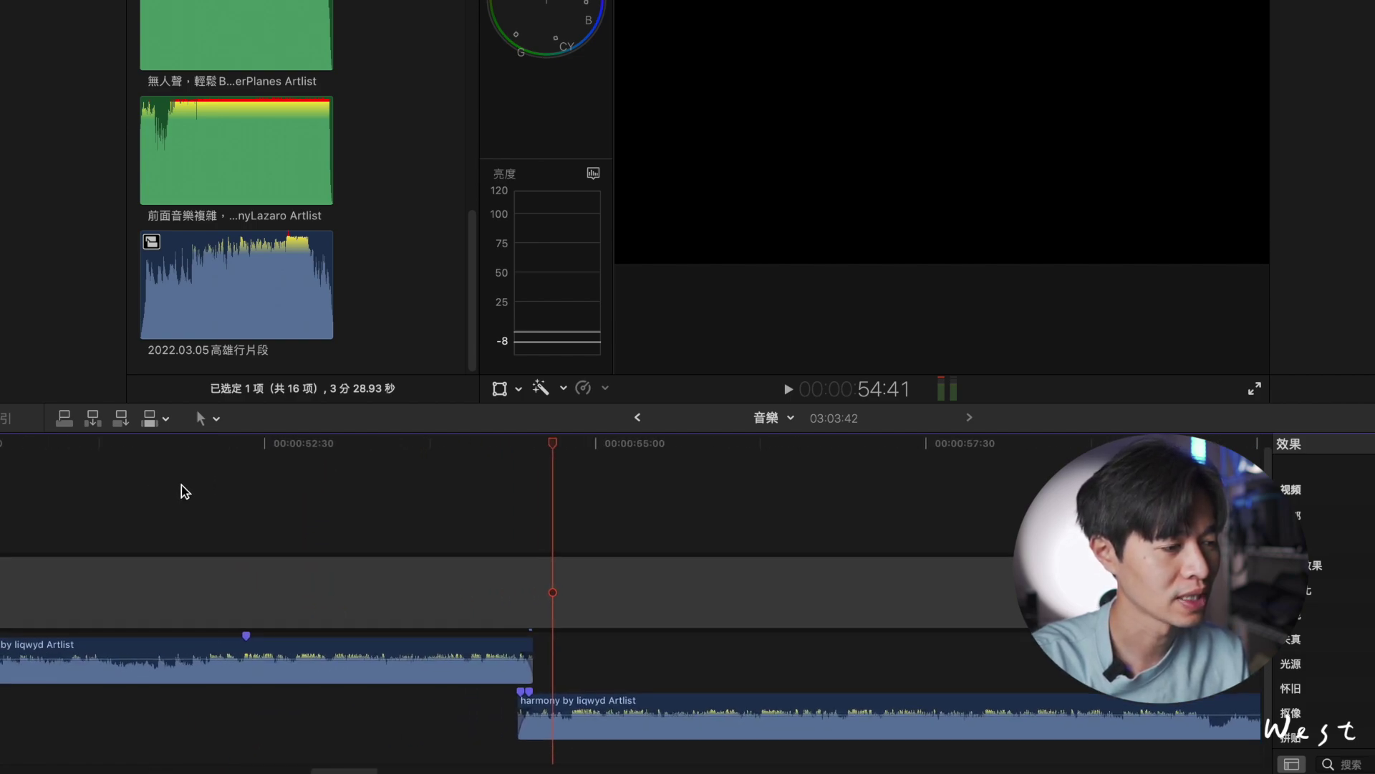
drag(230, 442, 245, 444)
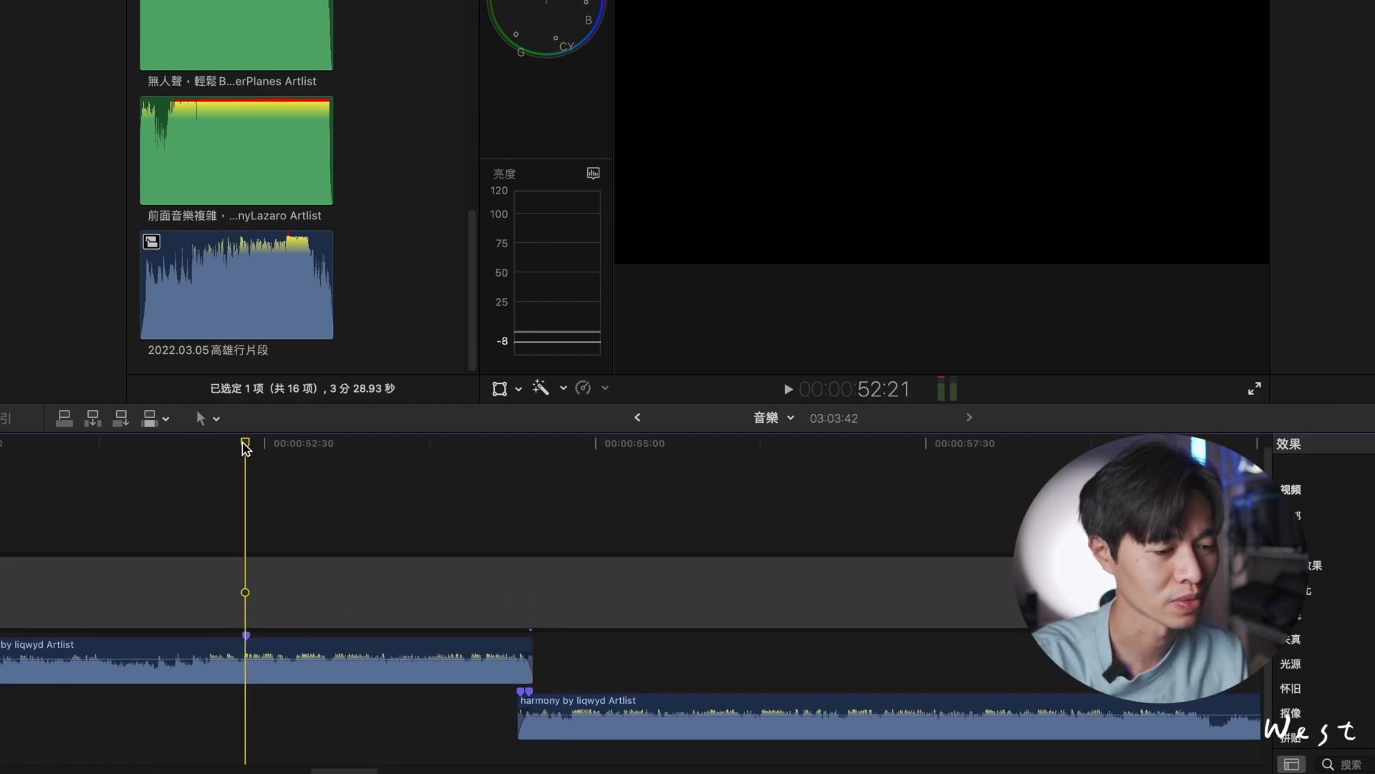
scroll(230, 577, right, 10)
scroll(226, 568, left, 3)
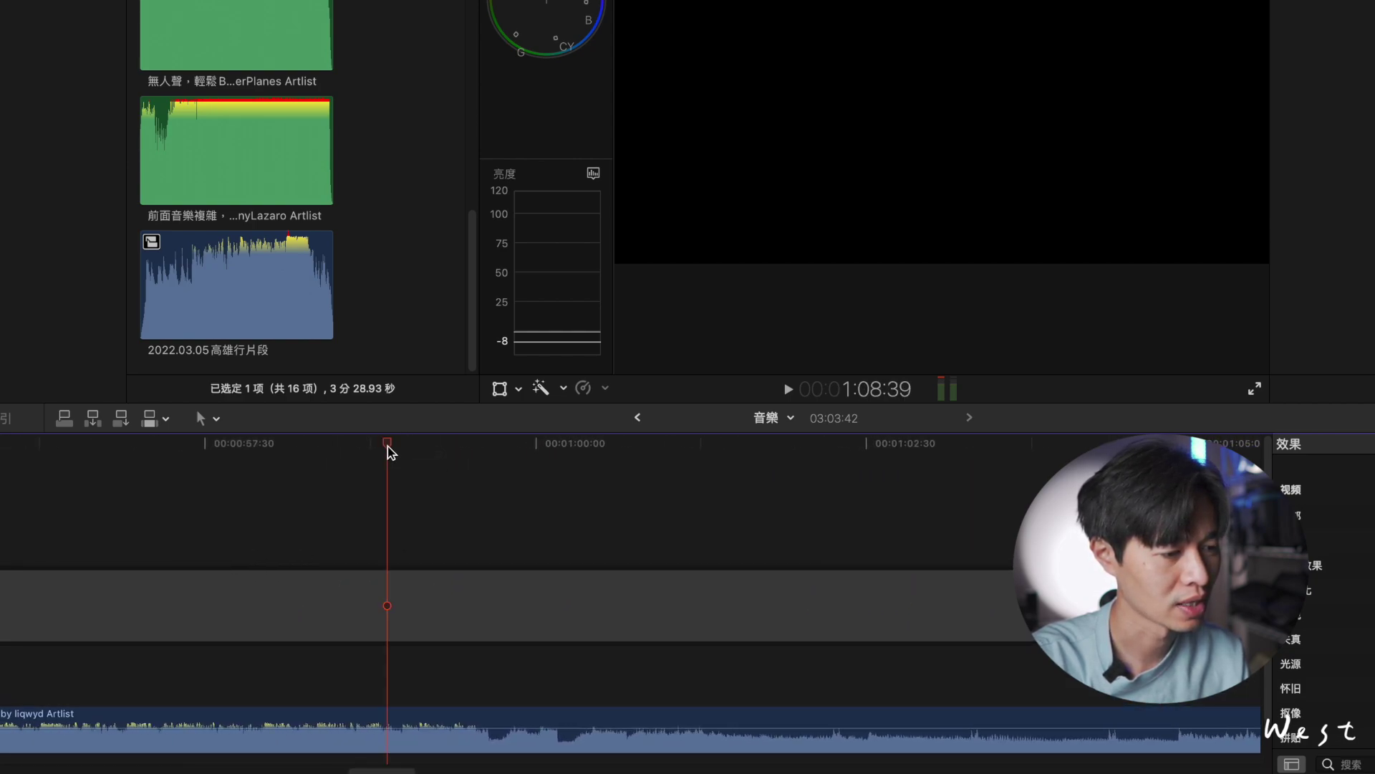
key(space)
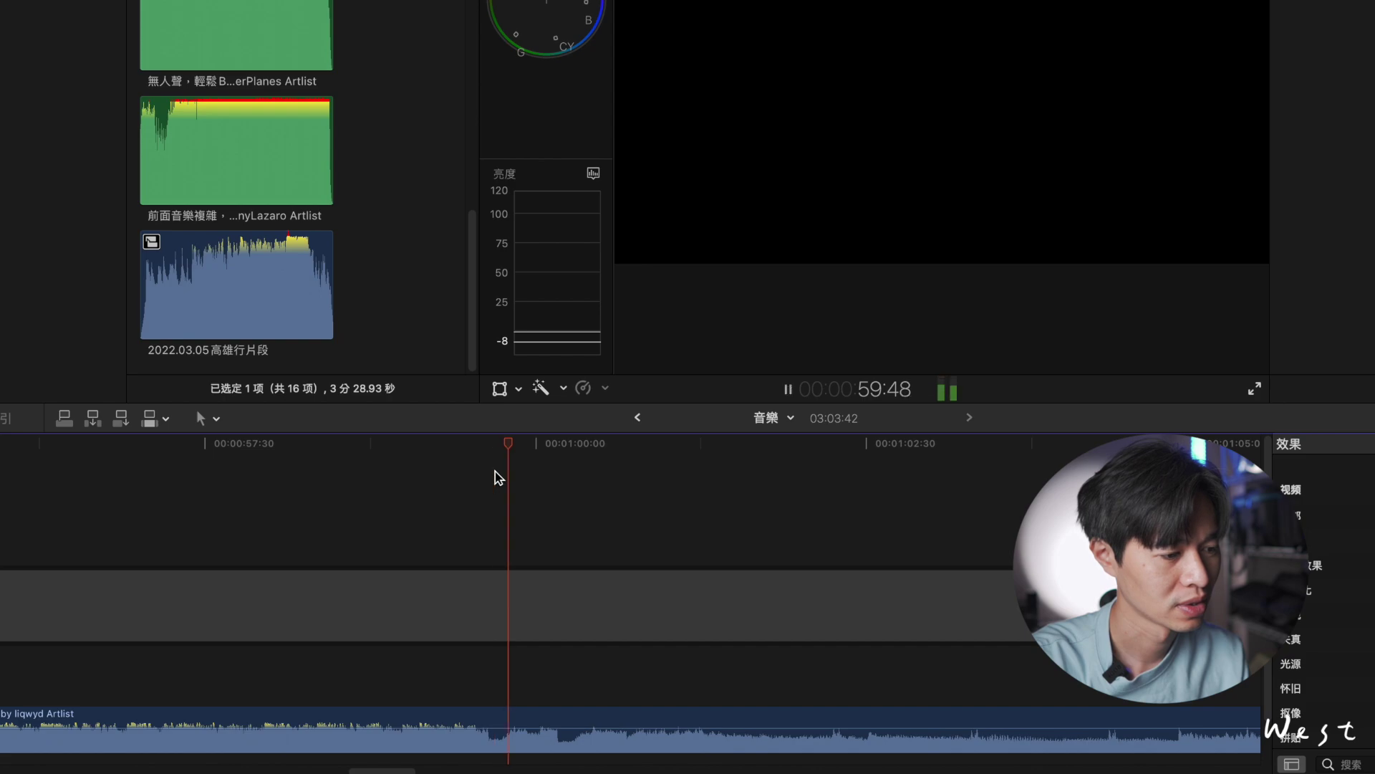
key(space)
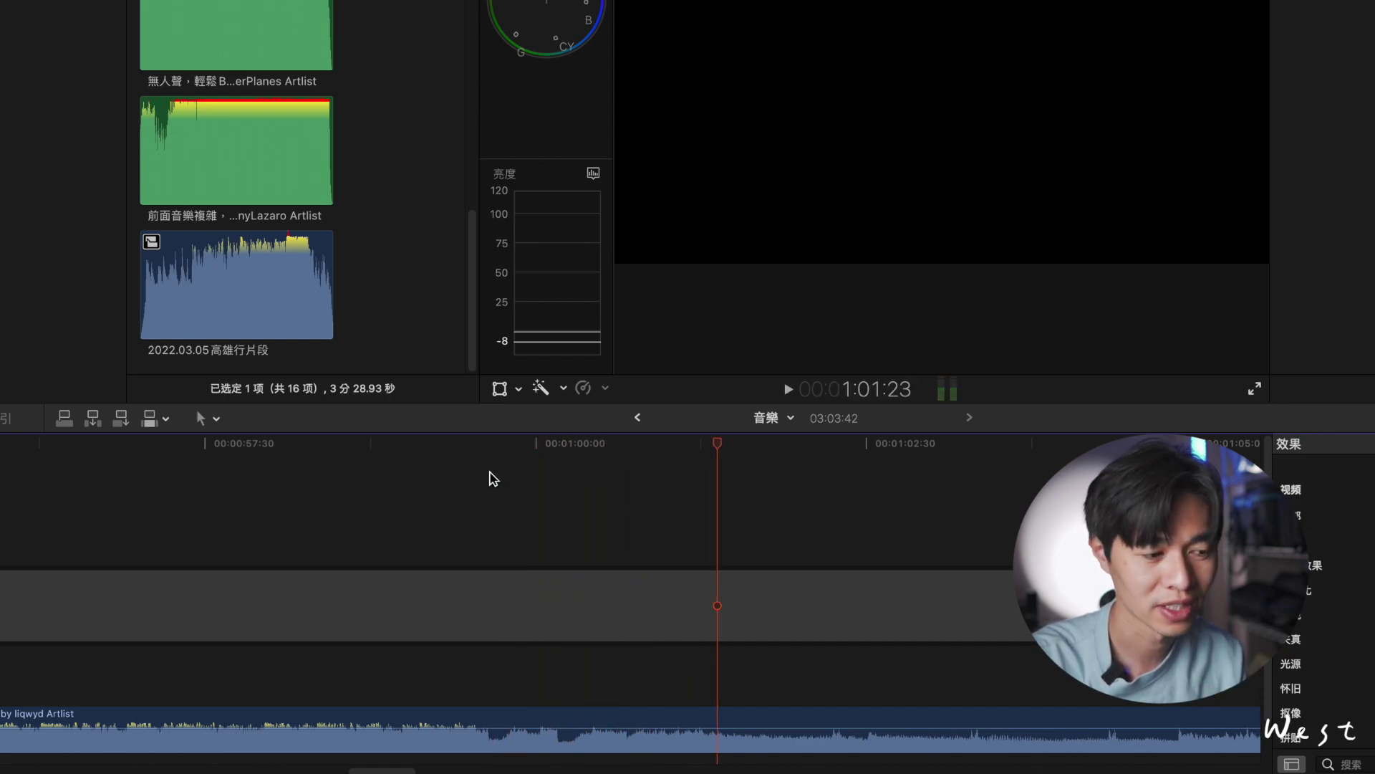
Step: Trim the second music clip's end to 00:01:04:20 and give it a long fade-out
click(459, 455)
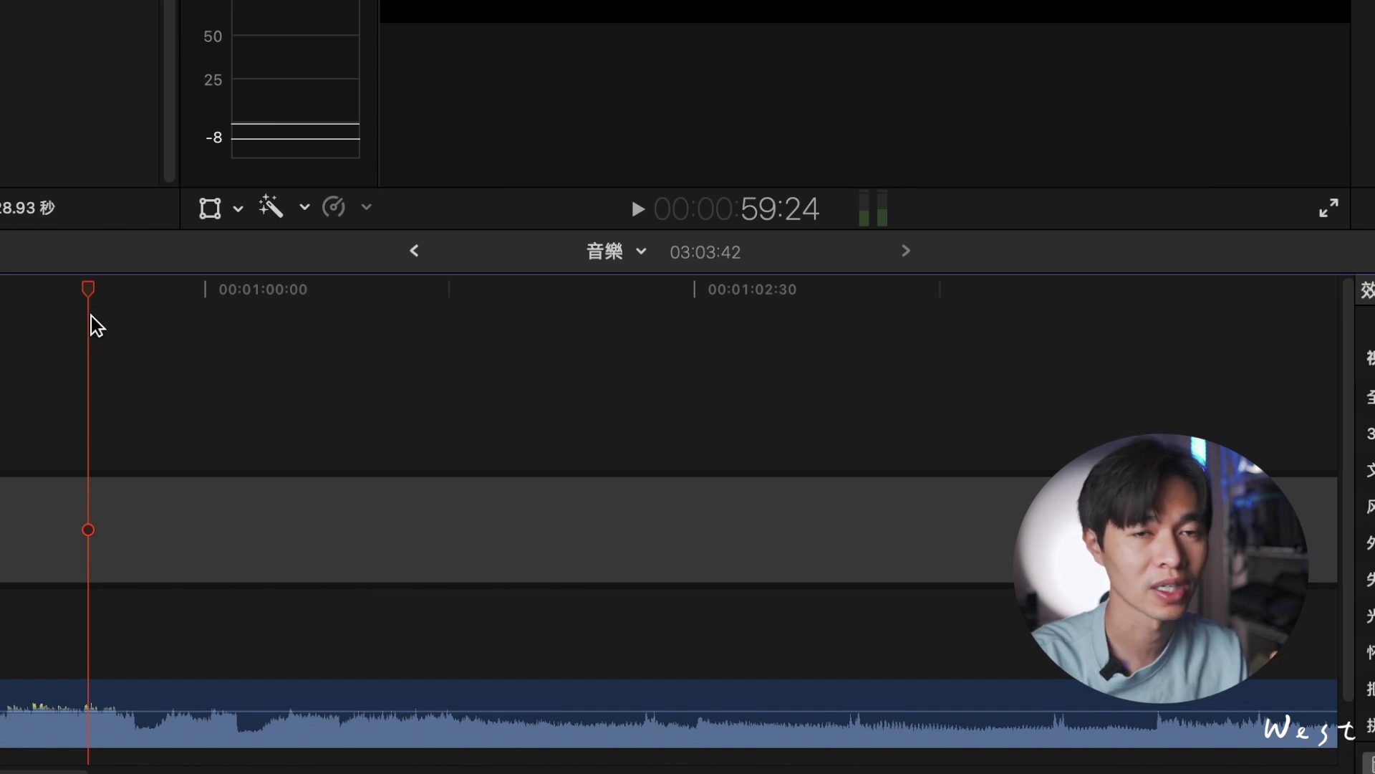
key(space)
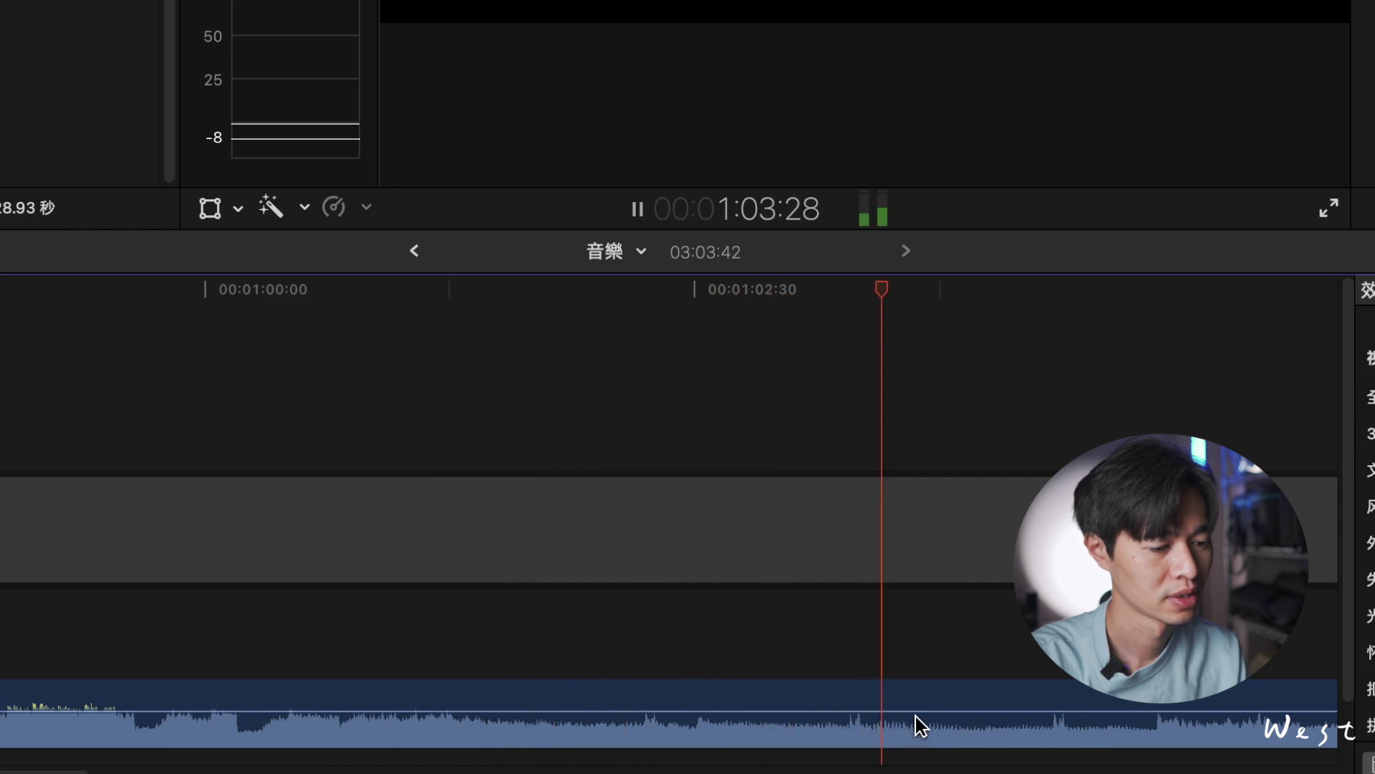
click(1010, 708)
key(space)
key(alt+bracketright)
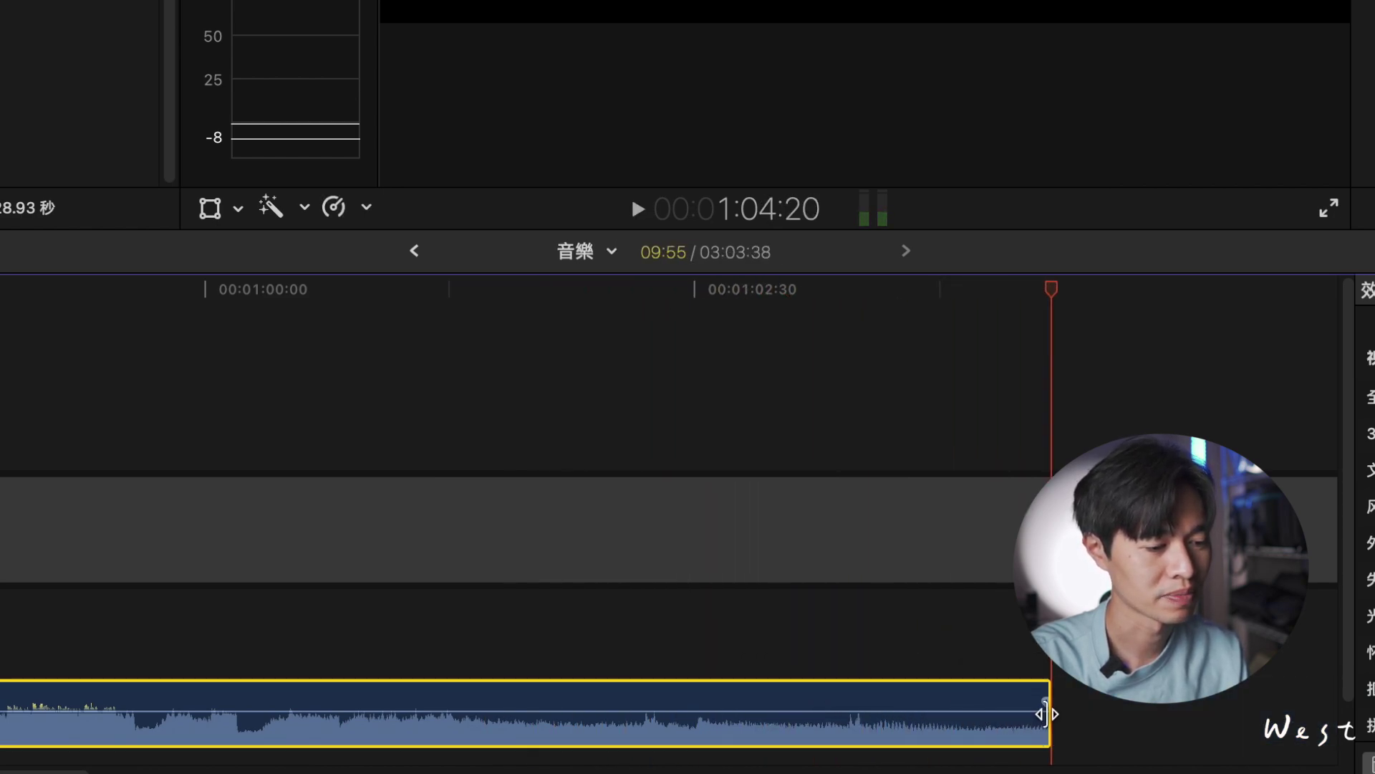
drag(1044, 703, 546, 718)
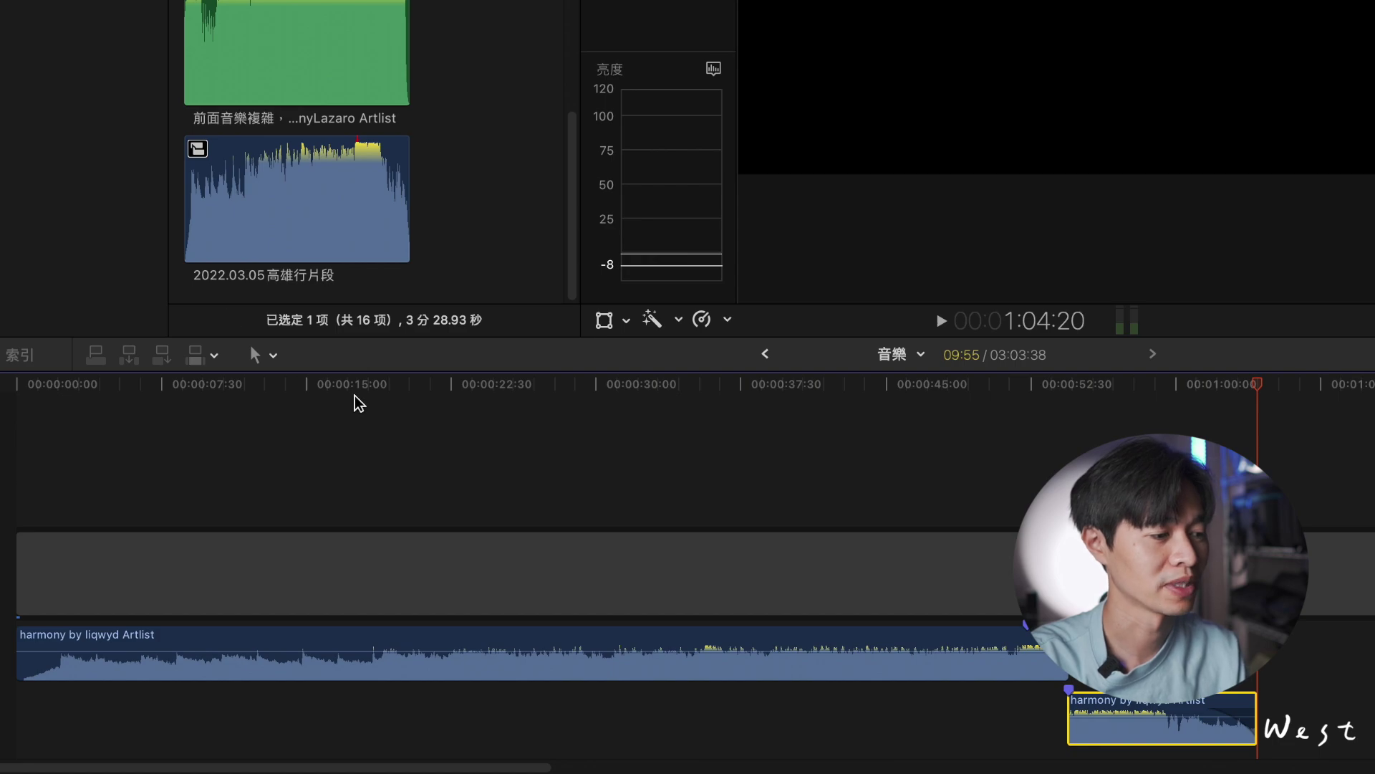
Step: Play the shortened music from the start, skipping ahead to hear the crossfaded join through about 00:00:56
click(16, 384)
key(space)
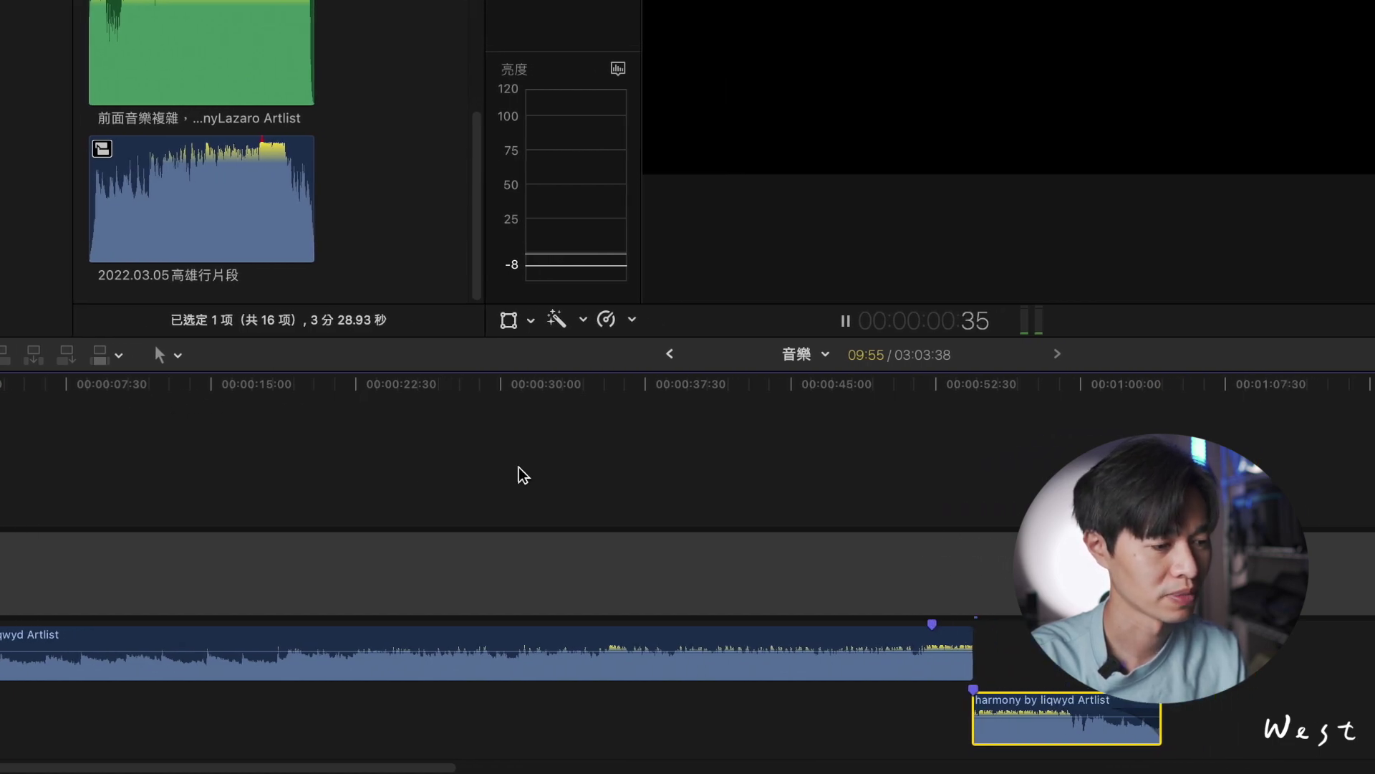
click(814, 384)
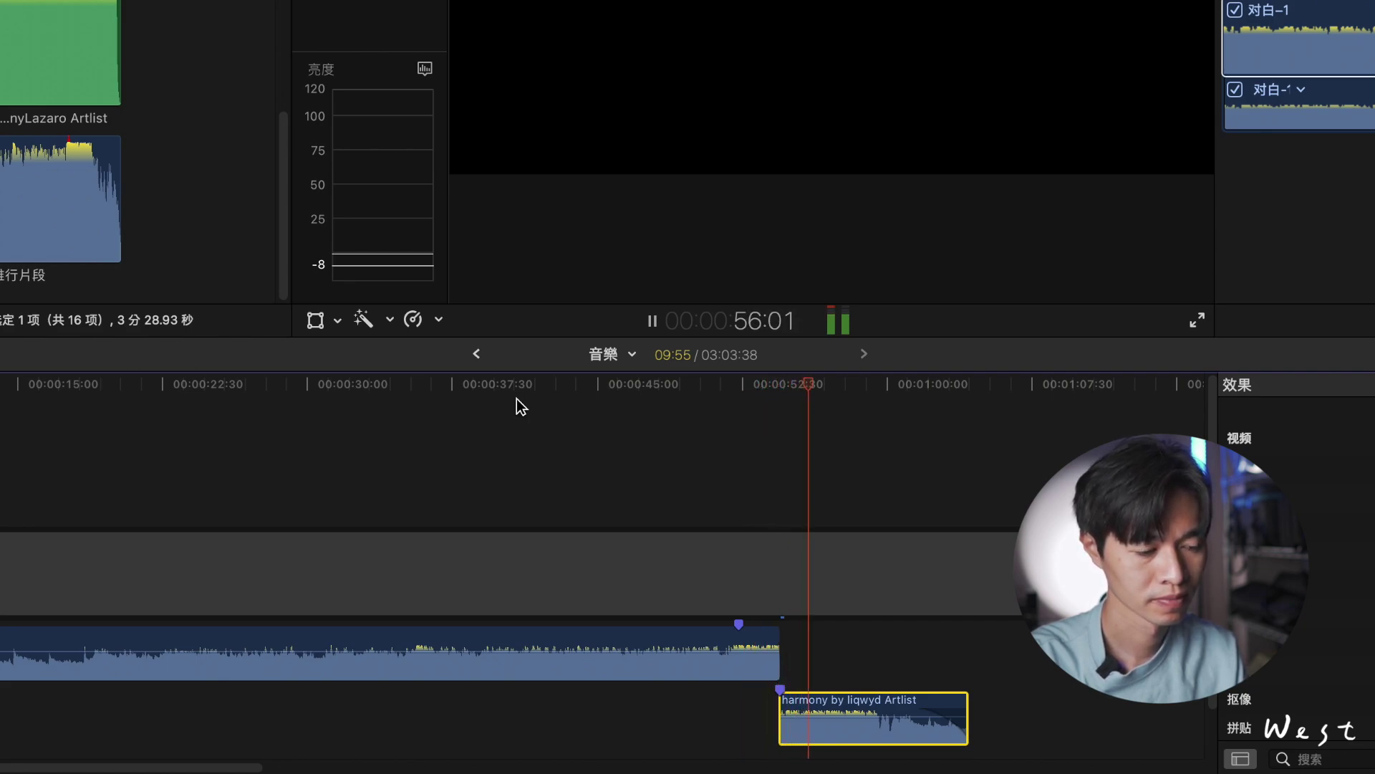
key(space)
key(super+equal)
key(super+equal)
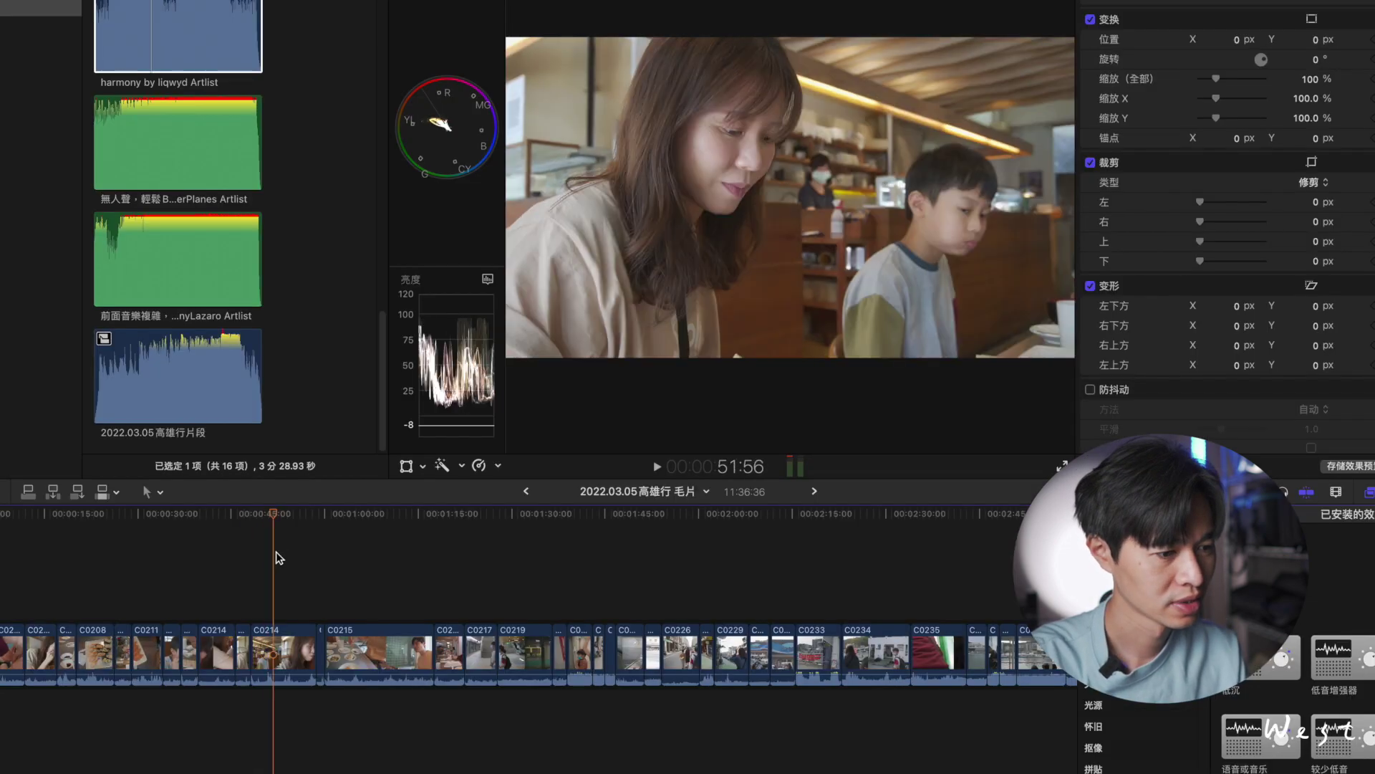
Step: Look through the rough-cut footage in the 2022.03.05高雄行 毛片 project and the music clips in the browser
click(405, 575)
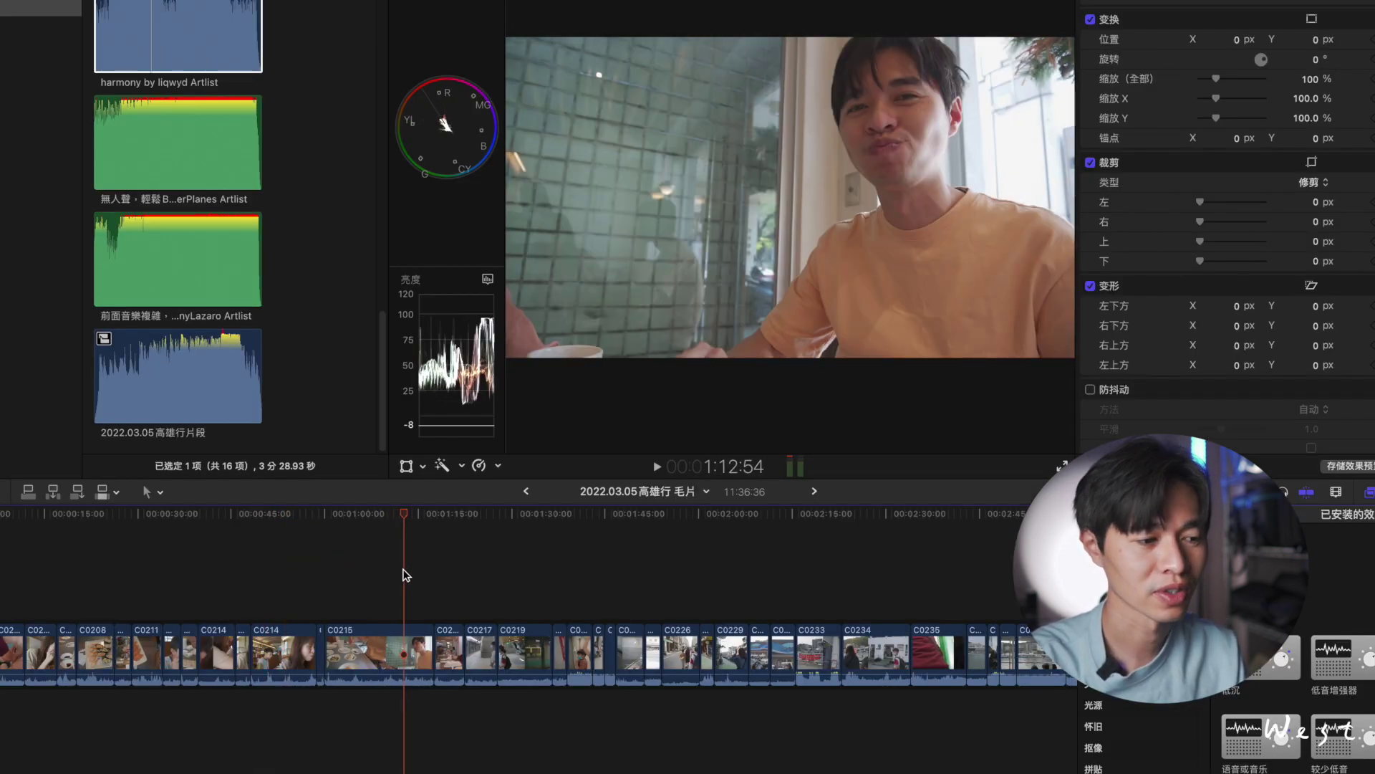
scroll(402, 570, right, 5)
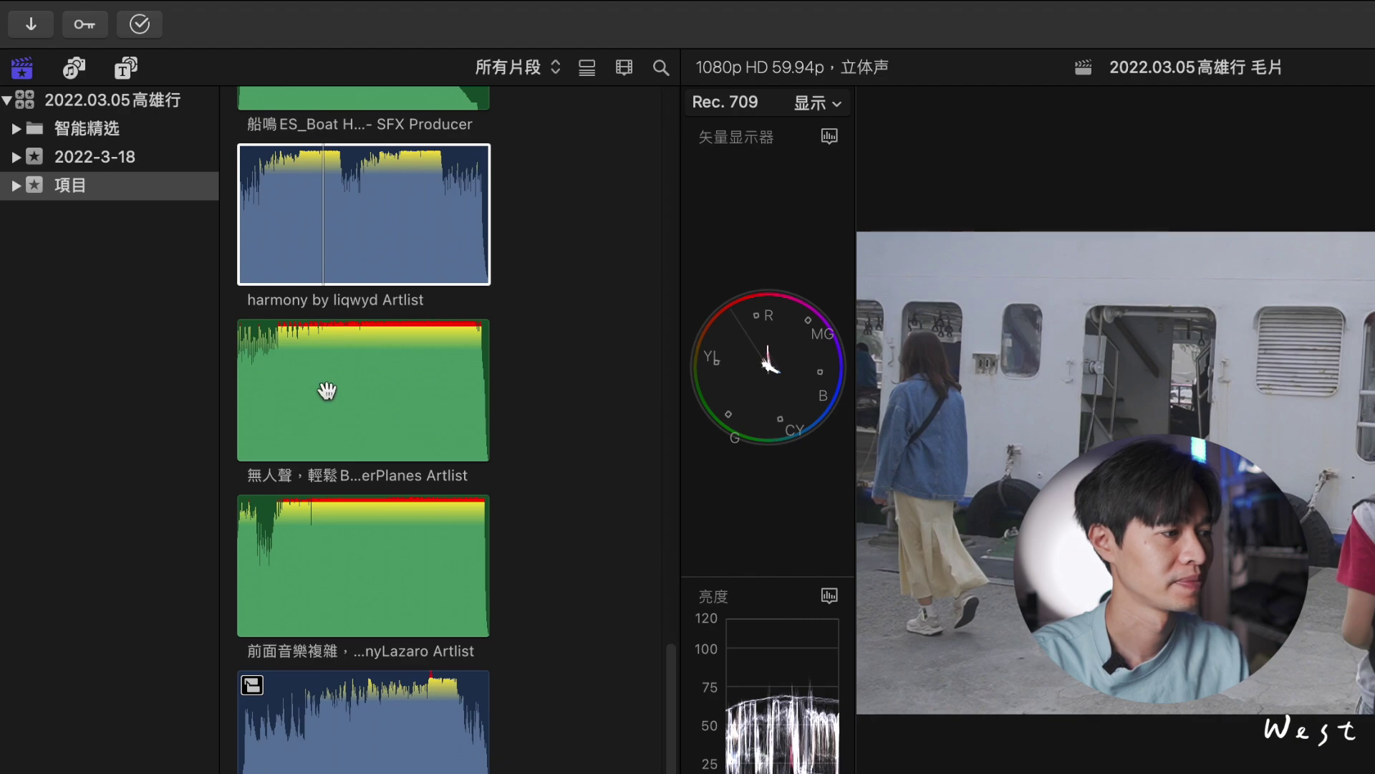
click(247, 381)
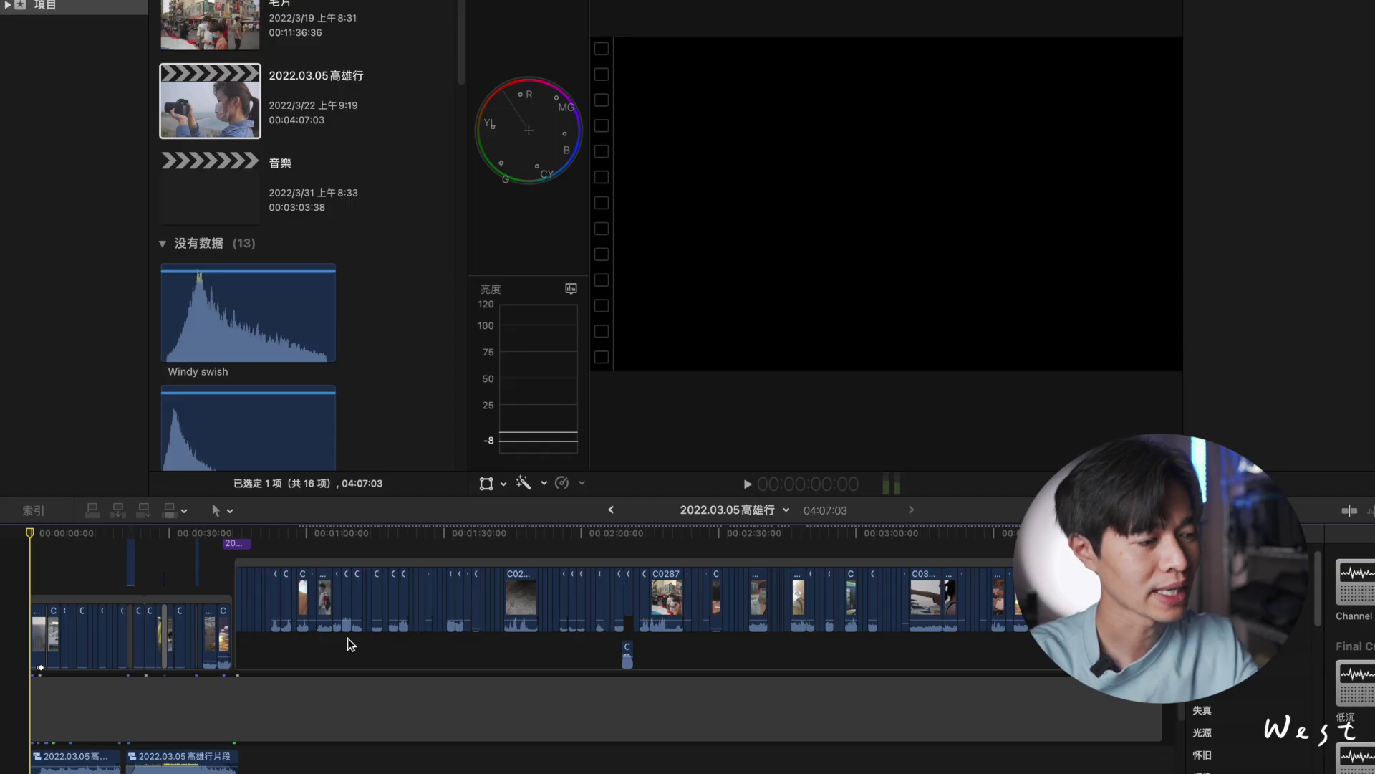
Step: Examine the opening of the 2022.03.05高雄行 project with its video clips and music, playing it from the start
key(super+equal)
key(super+equal)
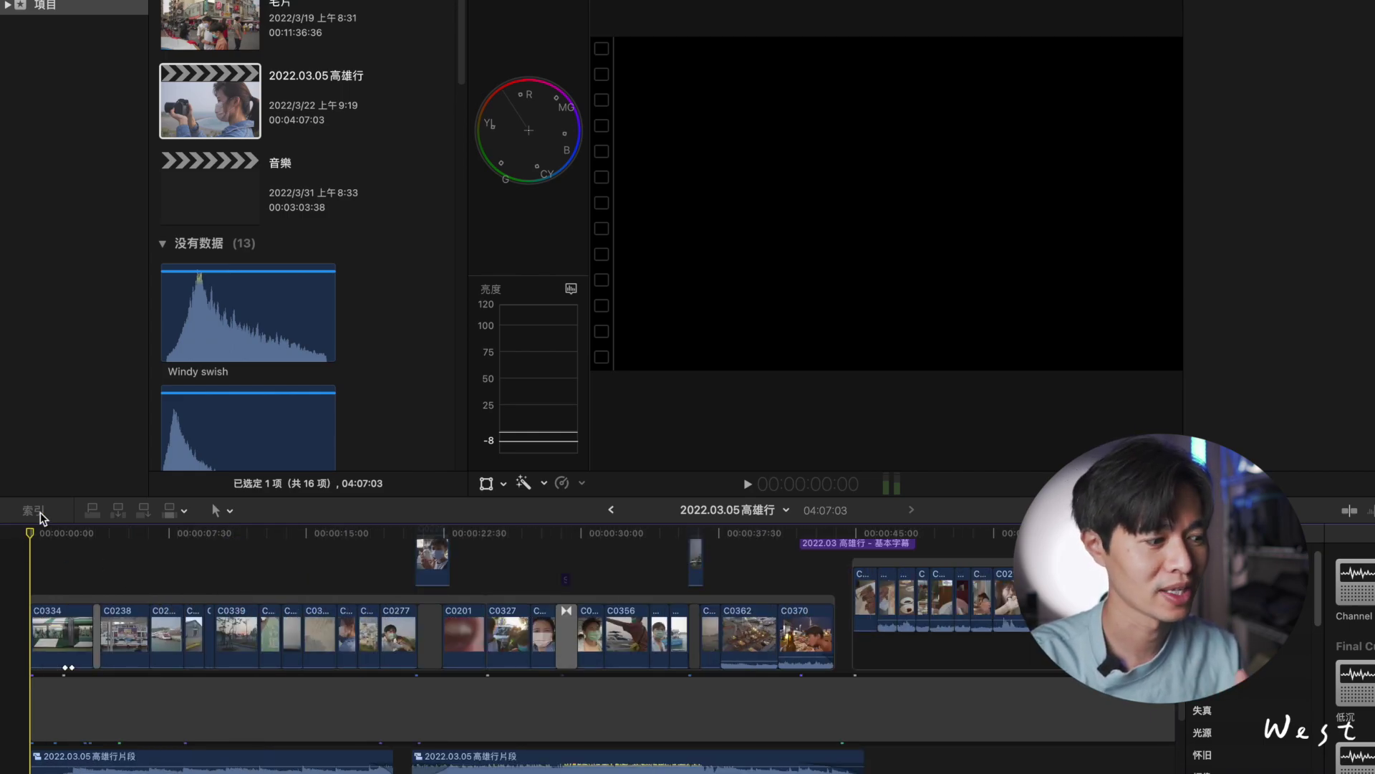
scroll(171, 643, down, 2)
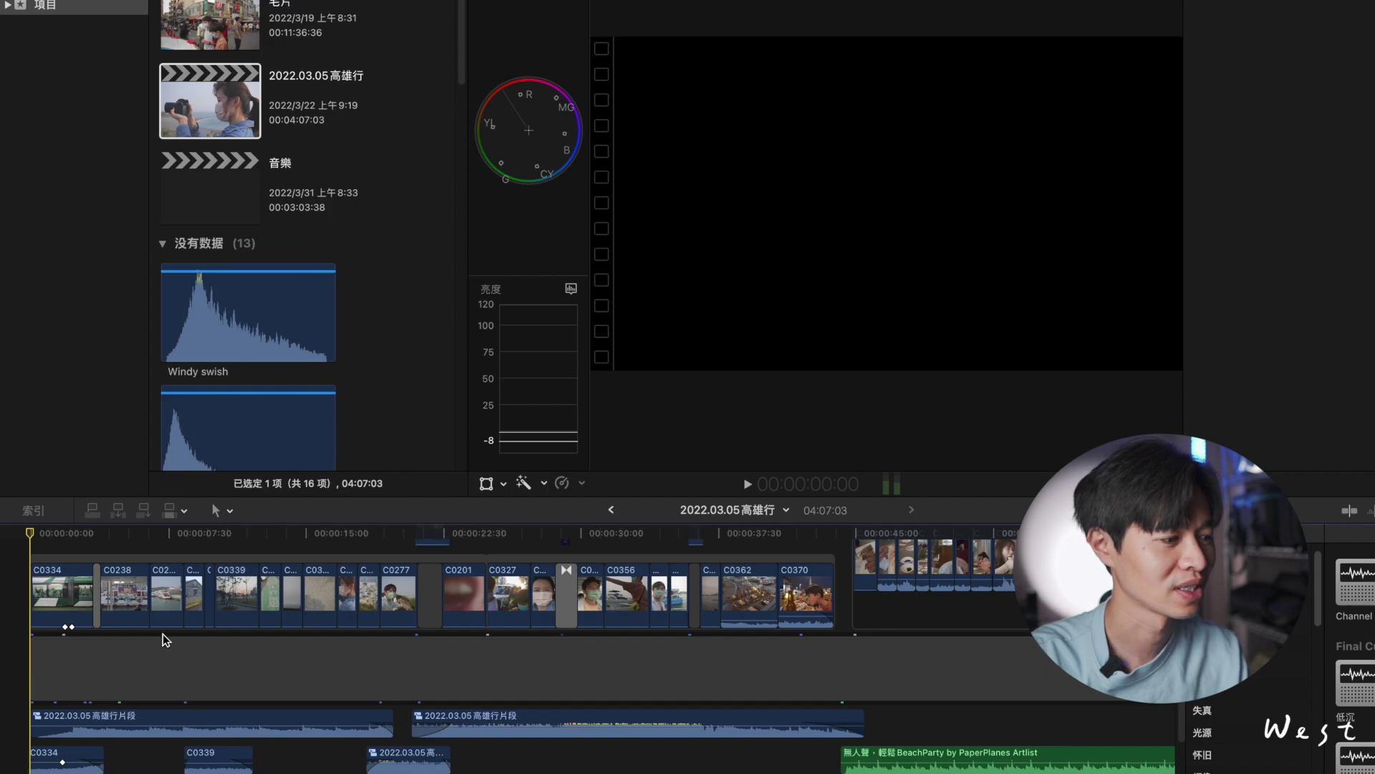
key(space)
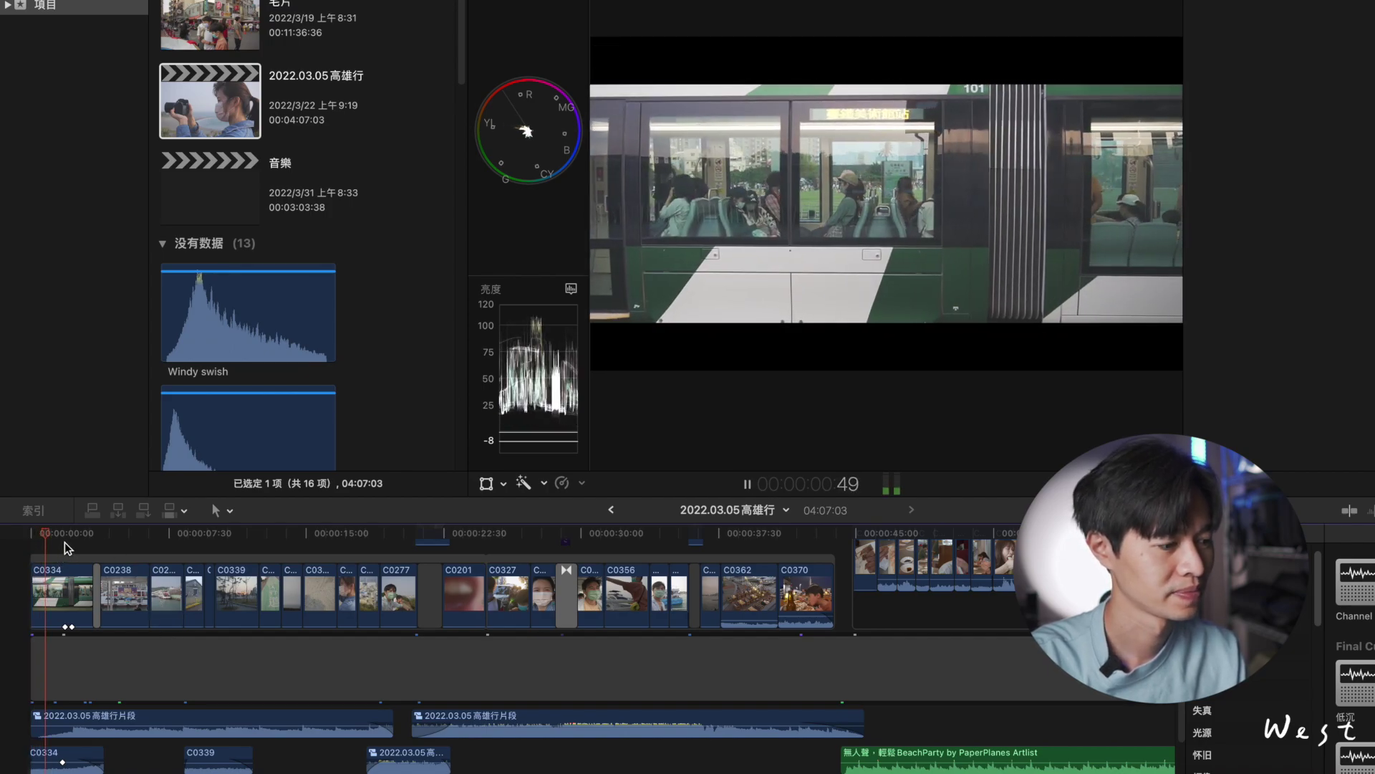
scroll(169, 716, down, 5)
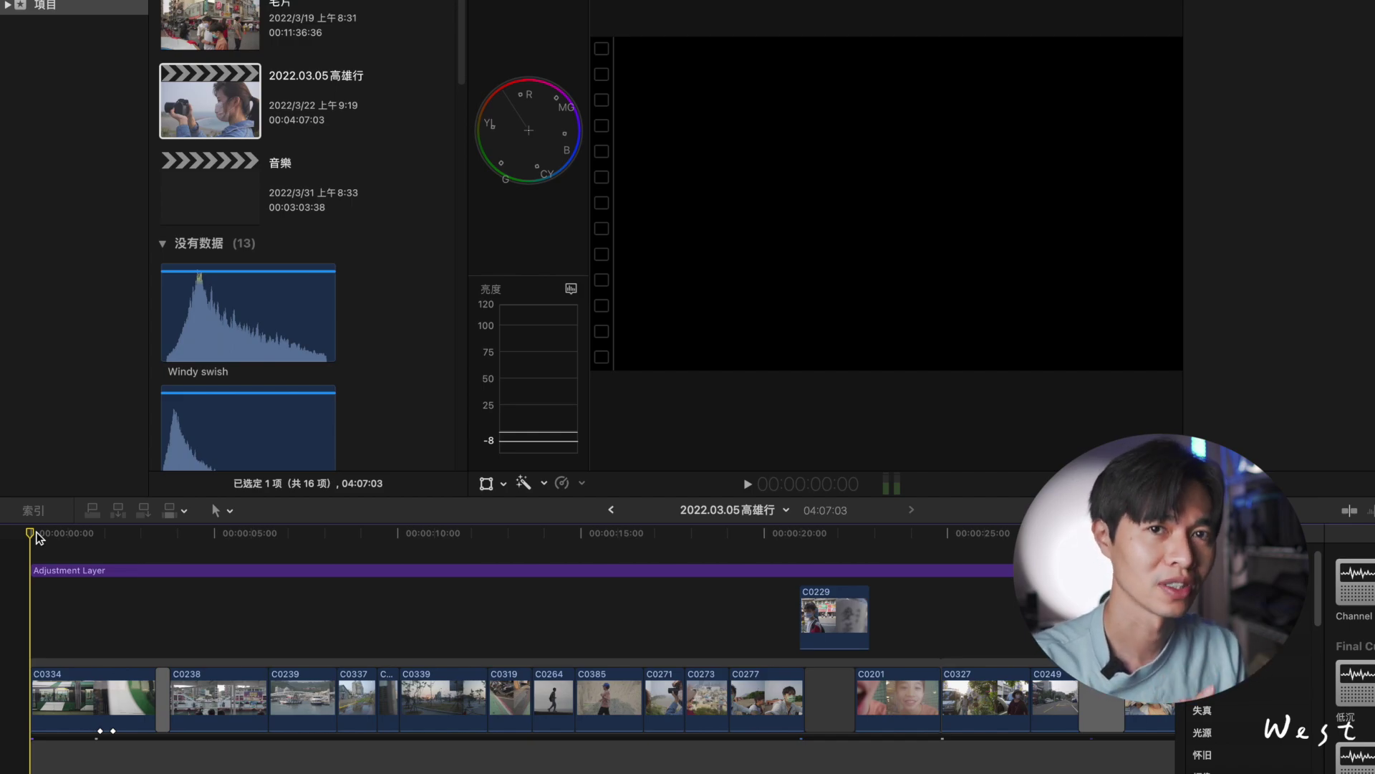
Step: Play the opening in short passages through the transition from C0334 to C0238, stopping at 00:00:04:14
key(space)
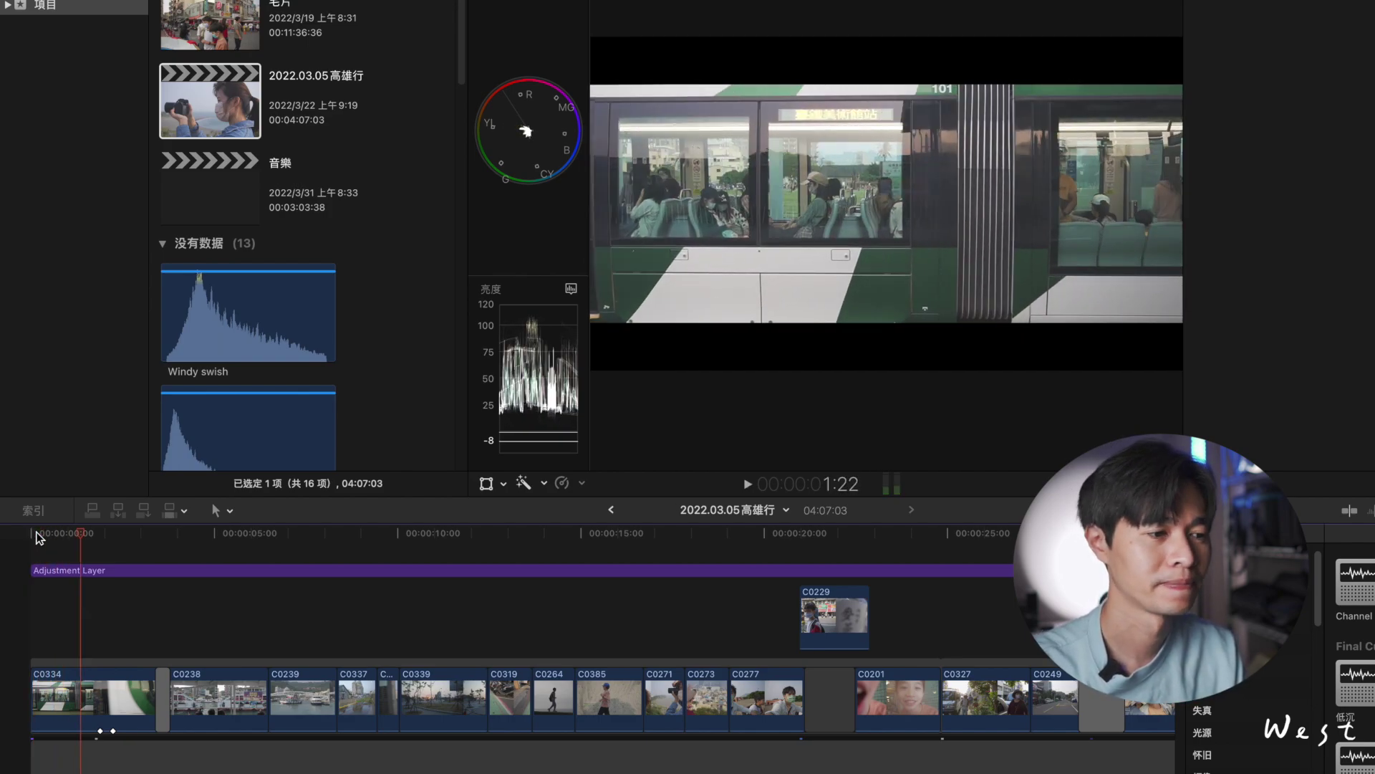
key(space)
key(space)
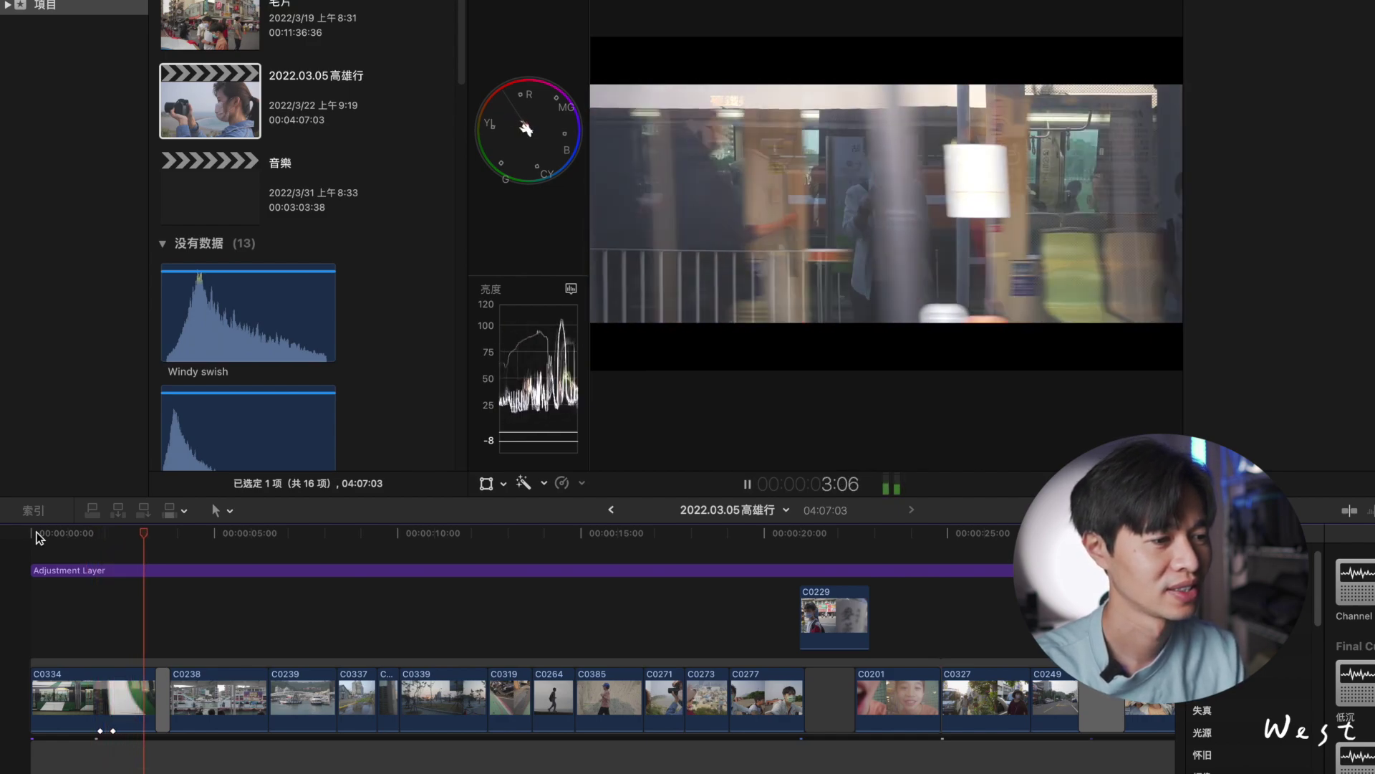
key(space)
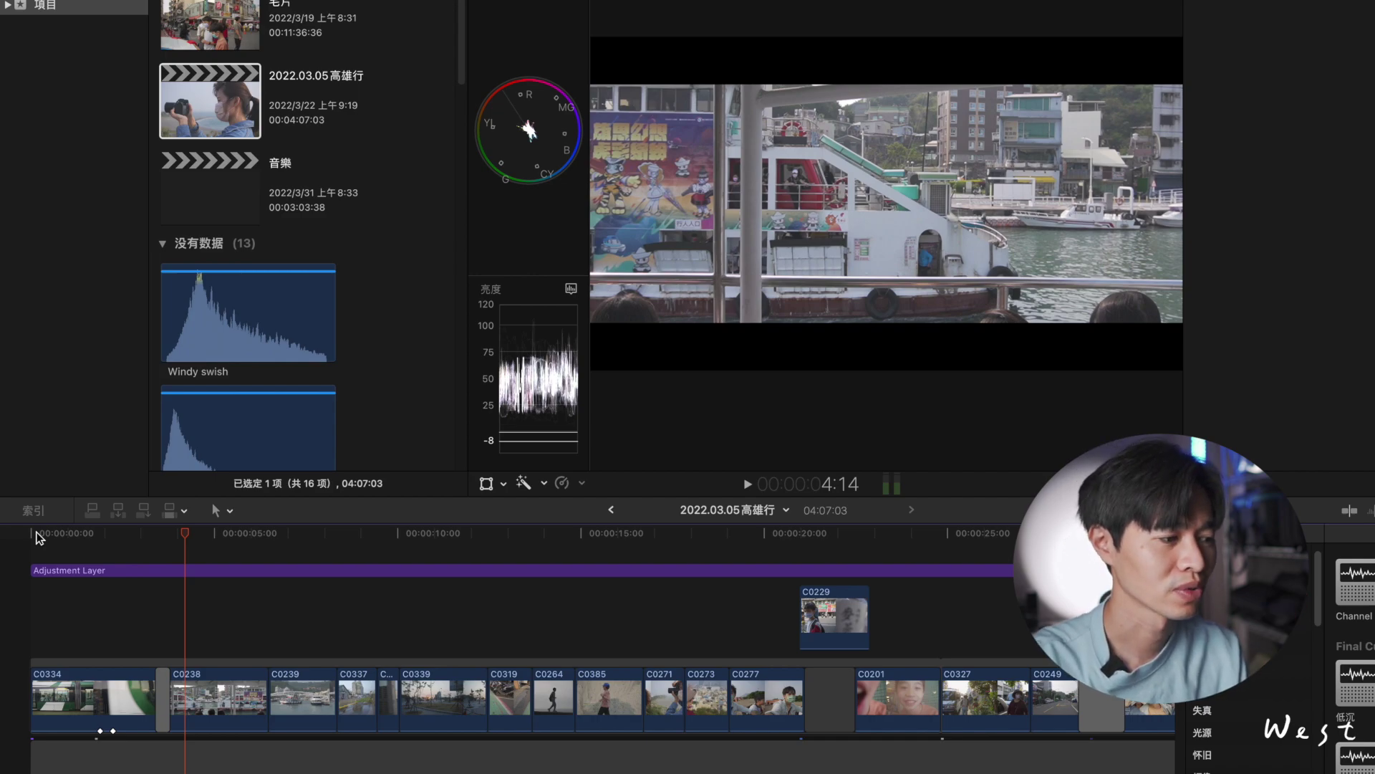
Step: Try removing the transition between C0334 and C0238, play the bare cut, and undo the removal
click(153, 547)
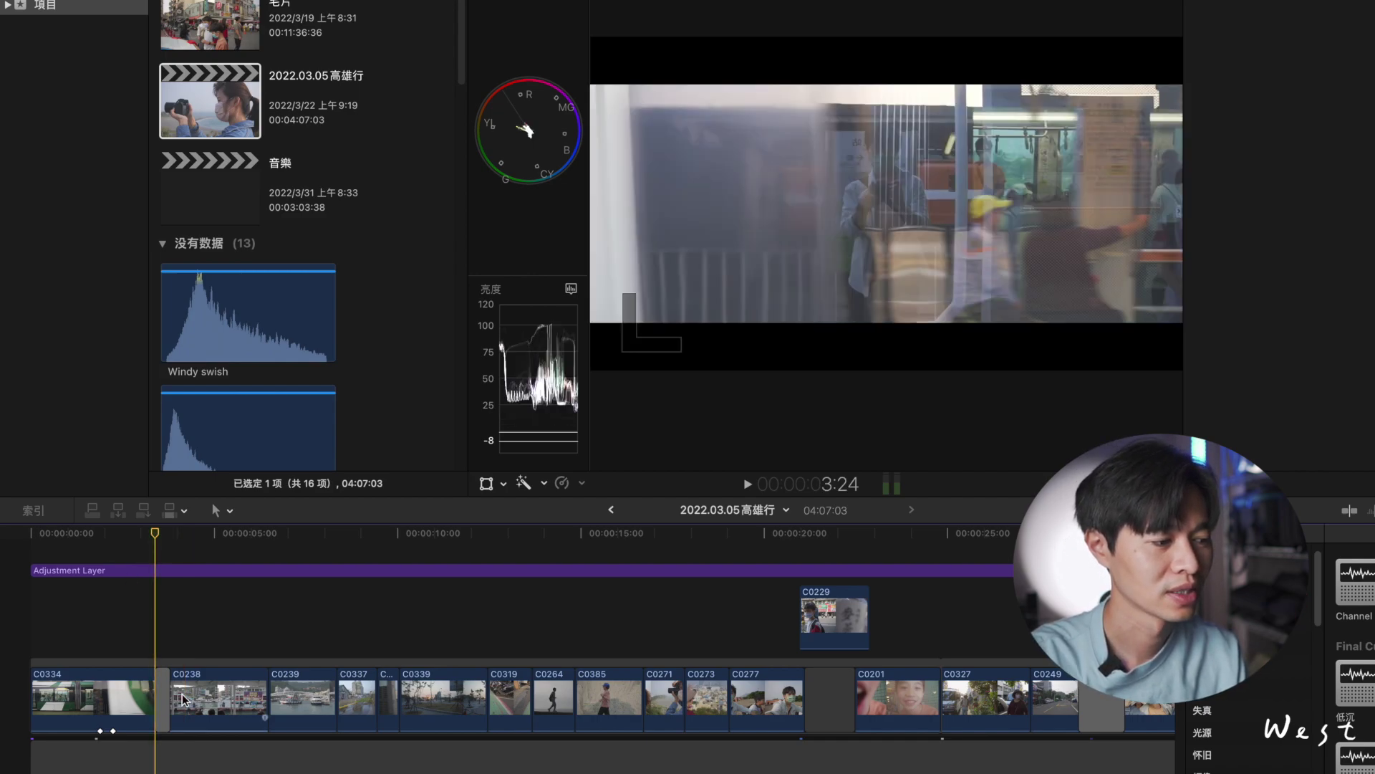
click(165, 705)
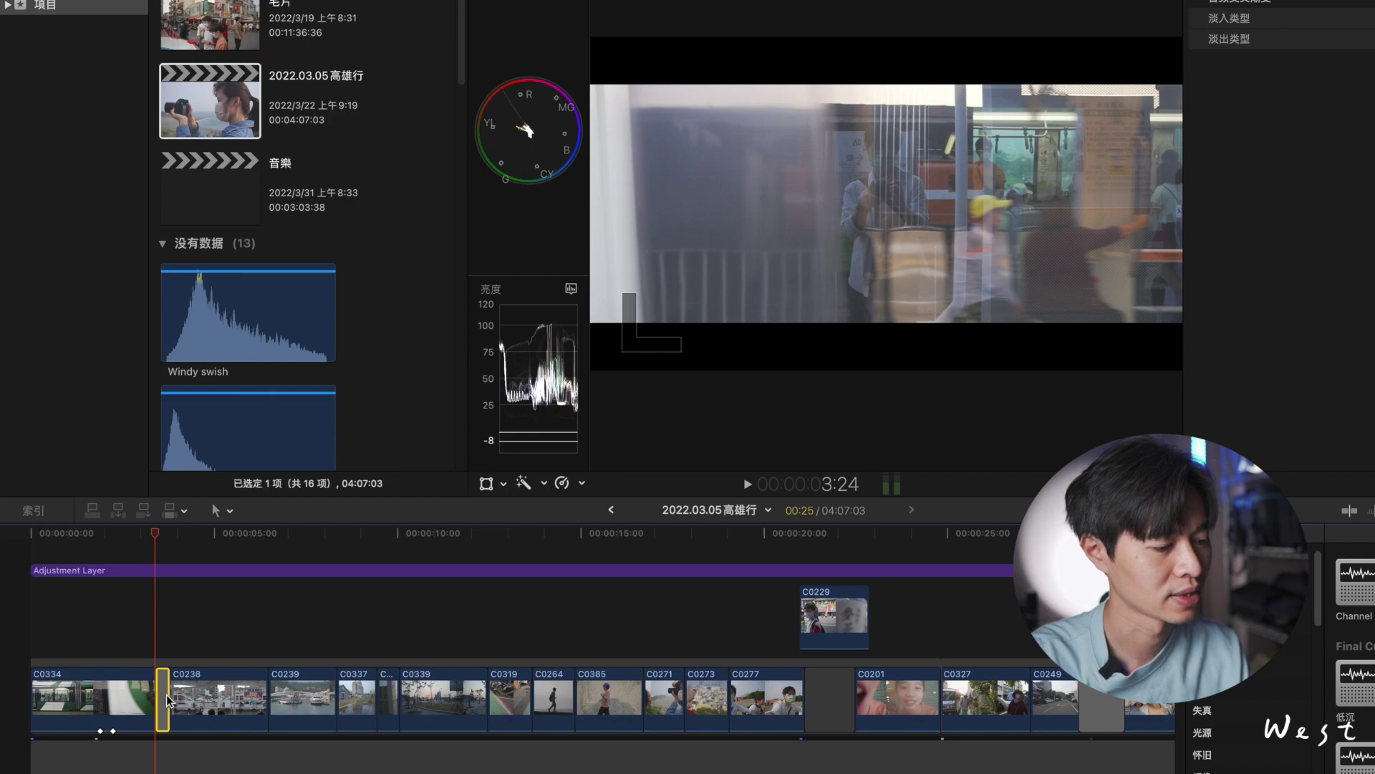
key(Delete)
click(127, 547)
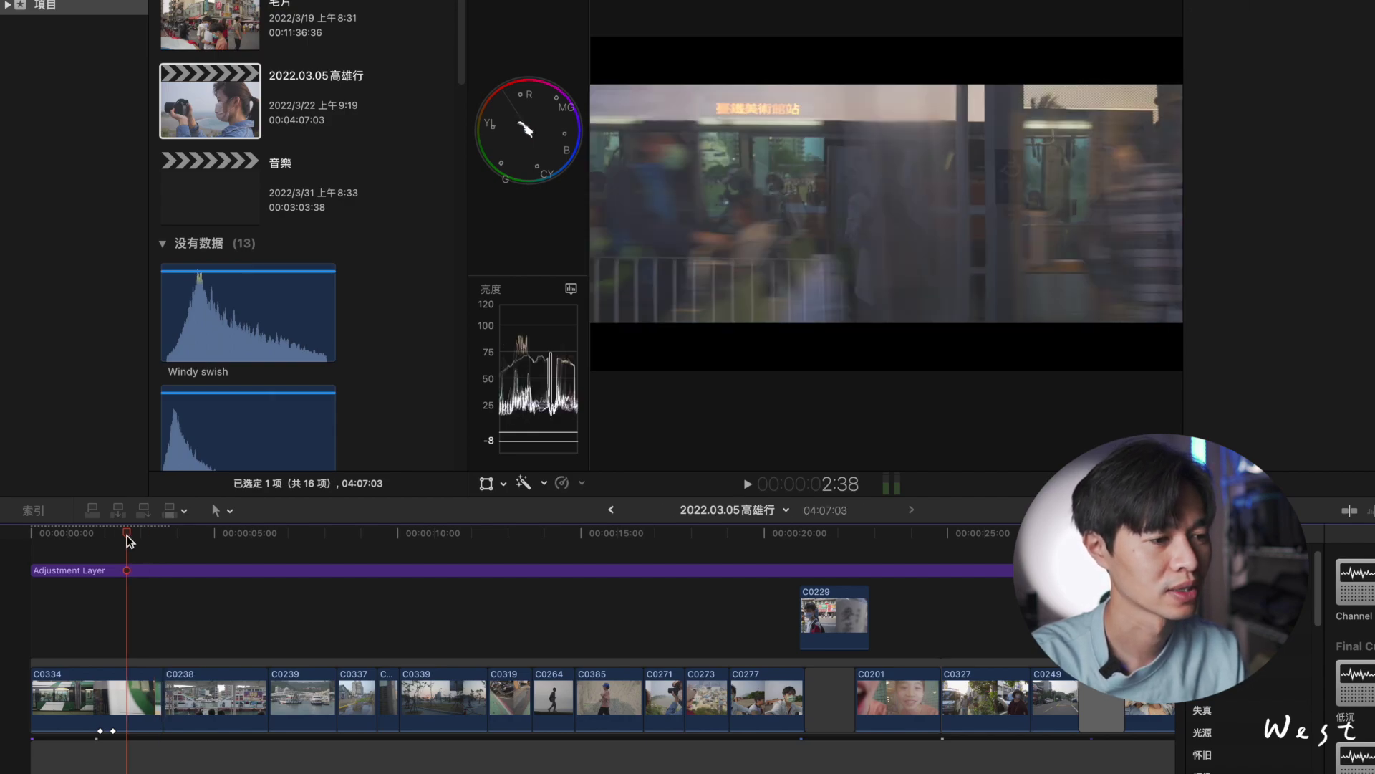
key(space)
key(space)
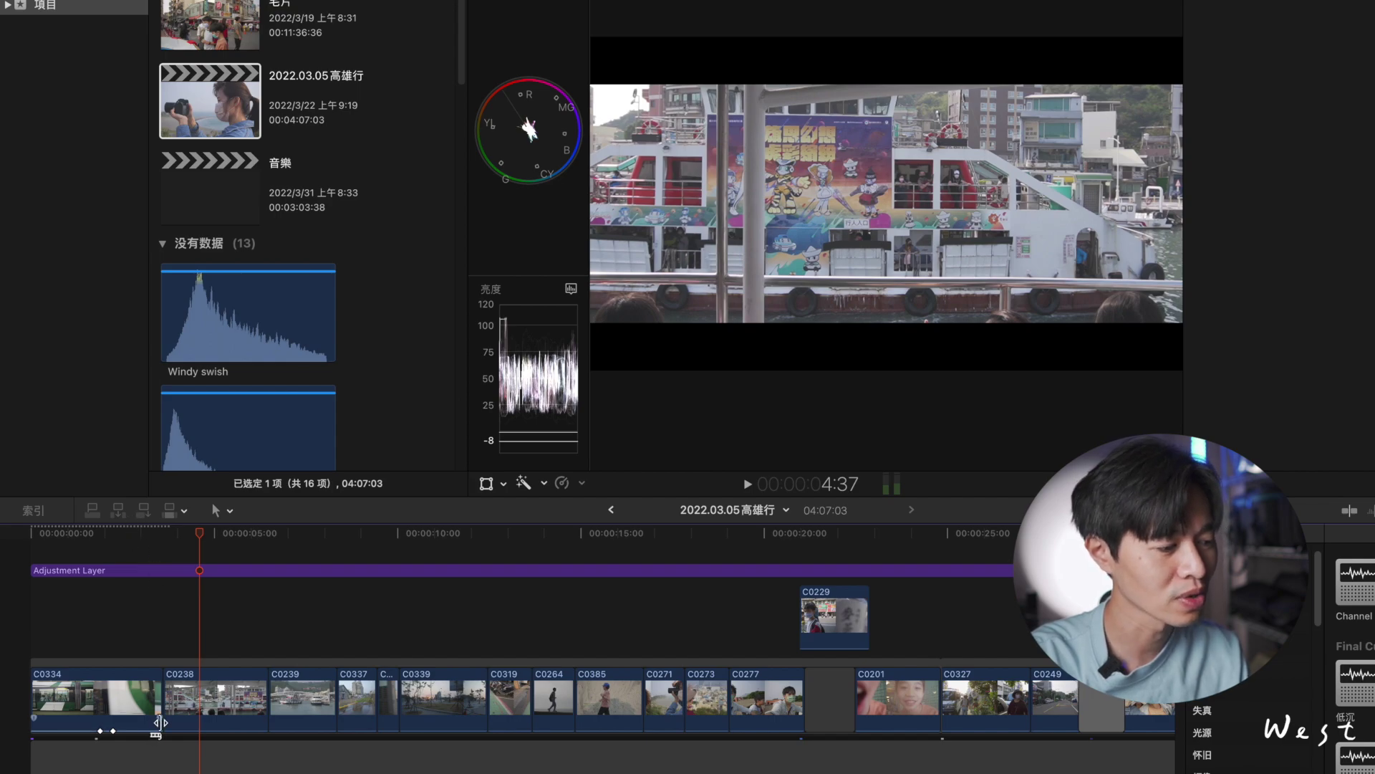
drag(169, 707, 156, 707)
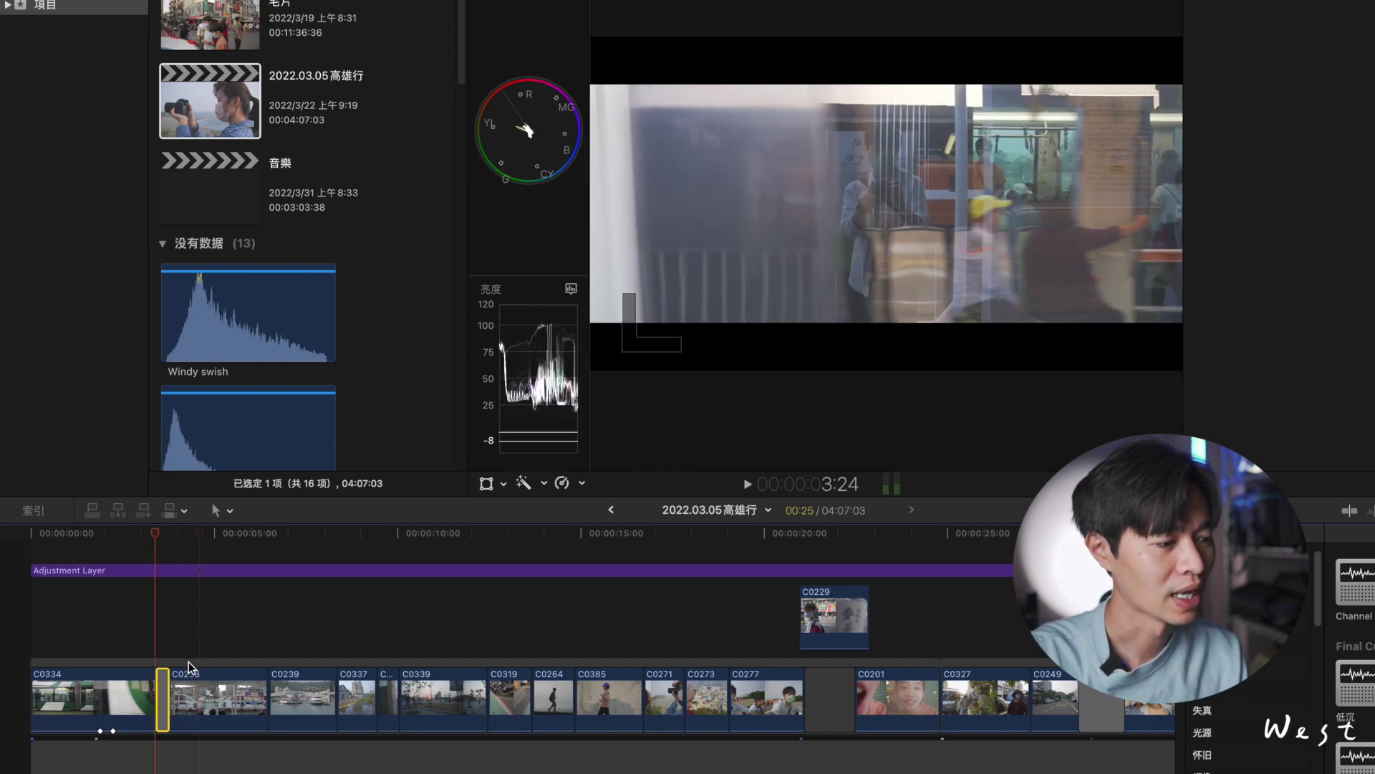
Step: Play across the transition into C0238 and display that clip's speed segments in the retime editor
click(203, 663)
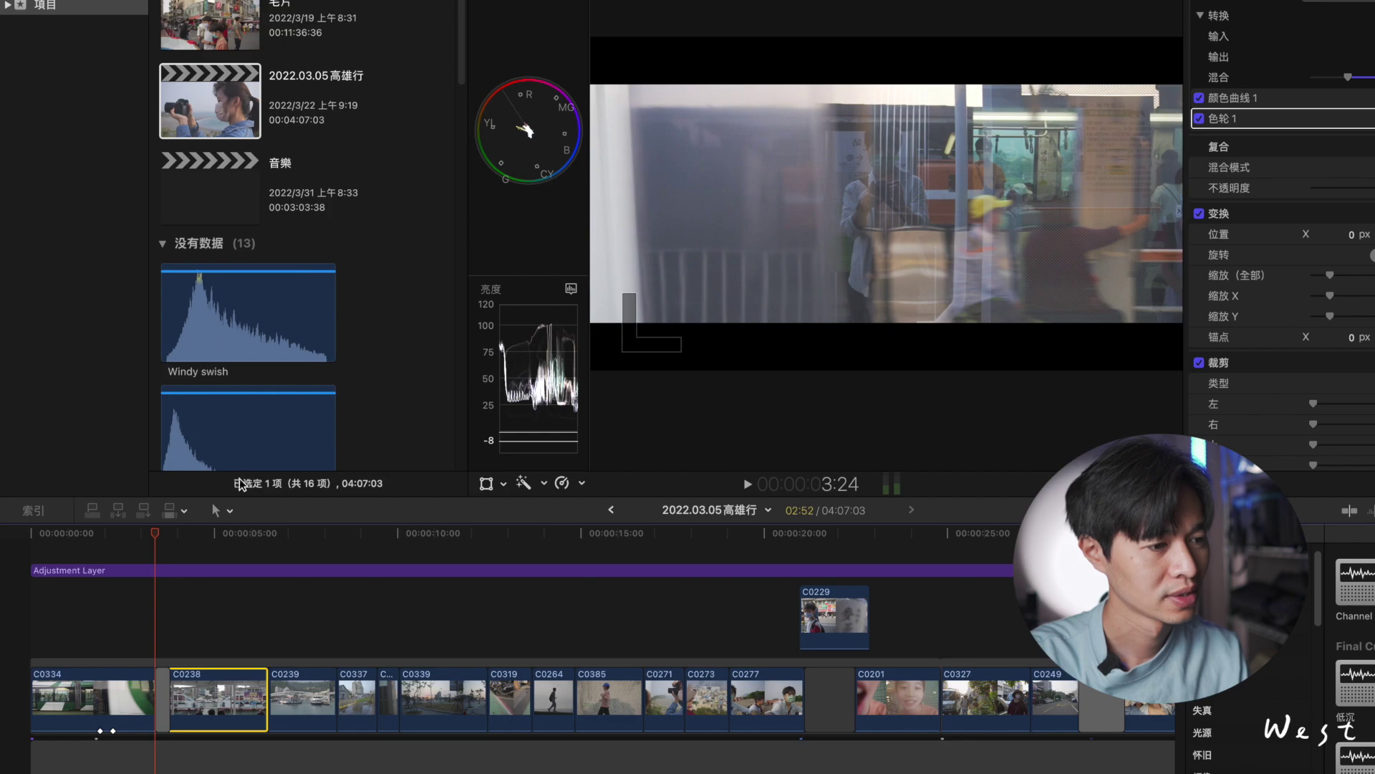
key(space)
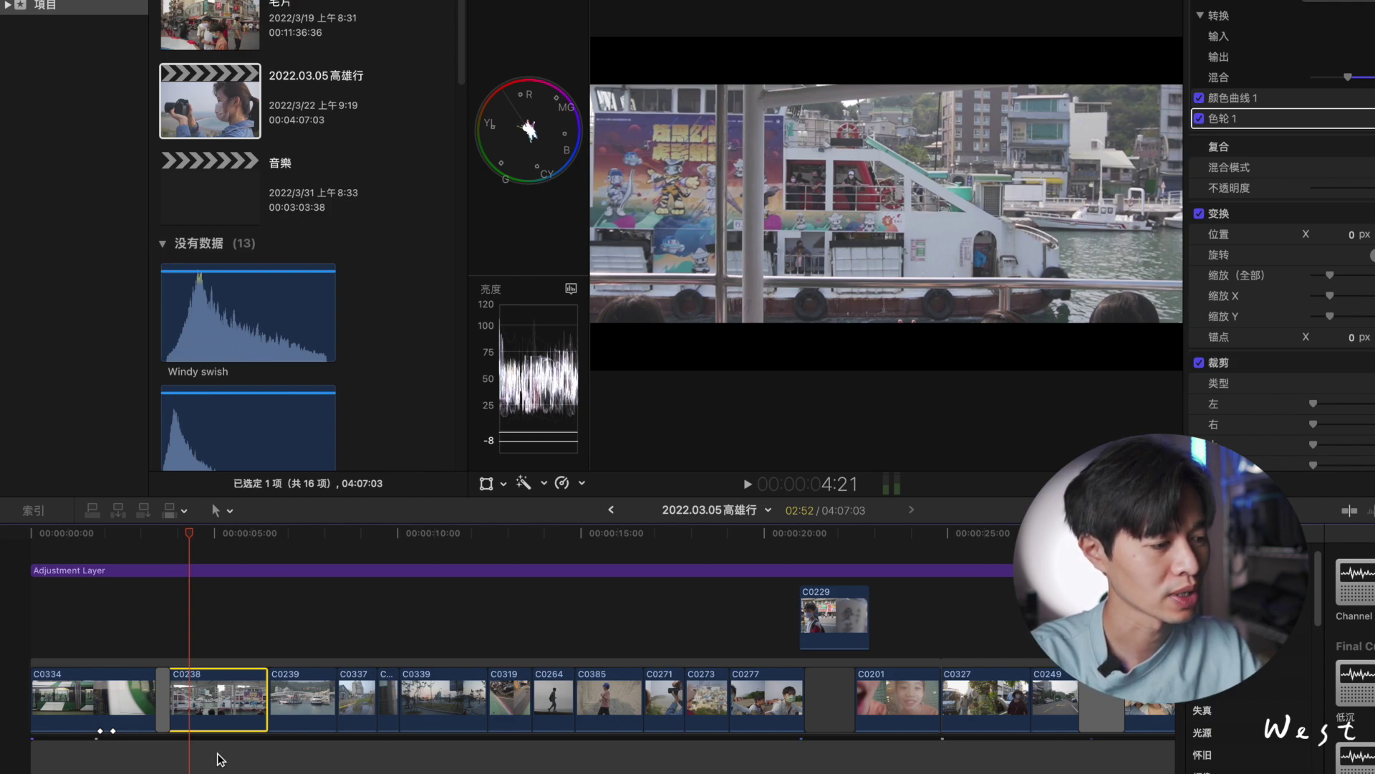
key(super+r)
key(super+equal)
Step: Play the sequence from about 00:00:02:54 through C0238's speed change to about 00:00:18:41 to review how cuts follow the music
click(105, 538)
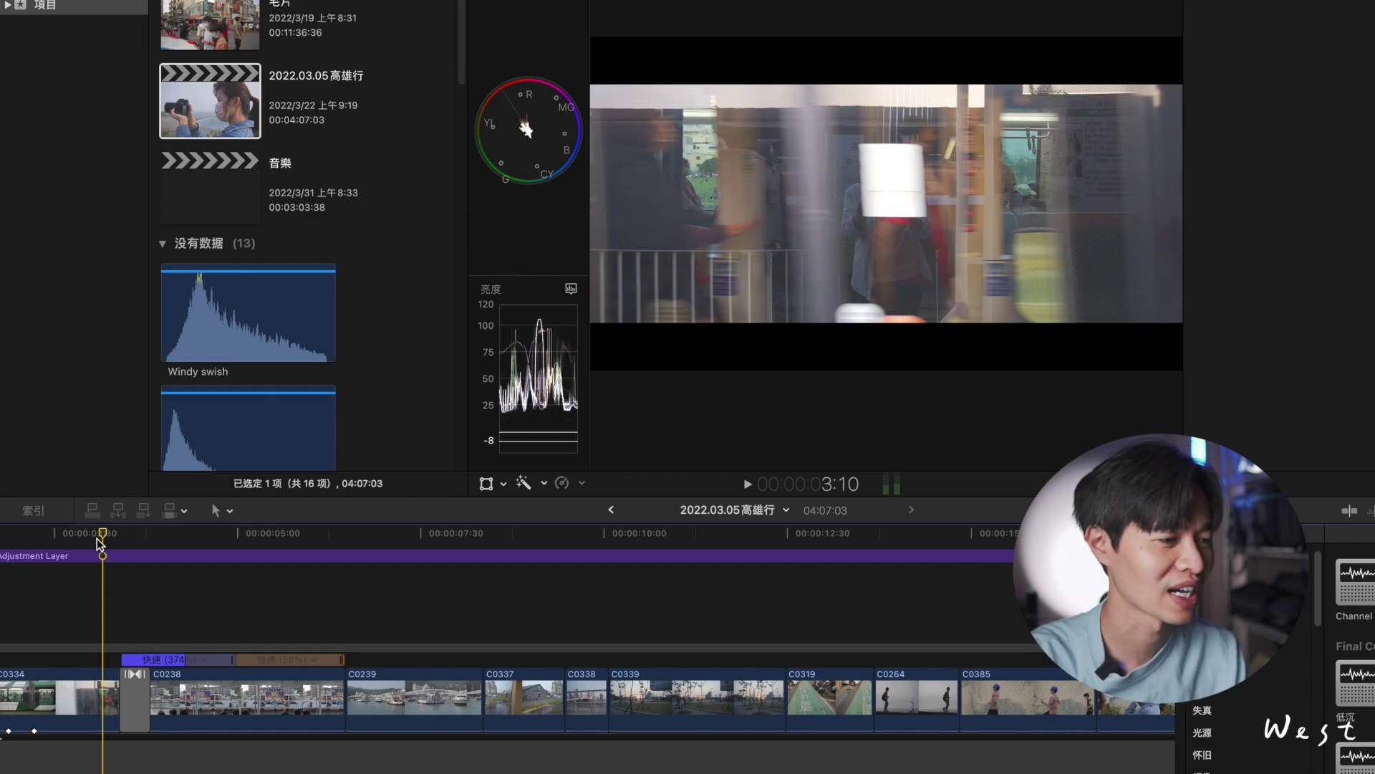
drag(101, 543, 92, 538)
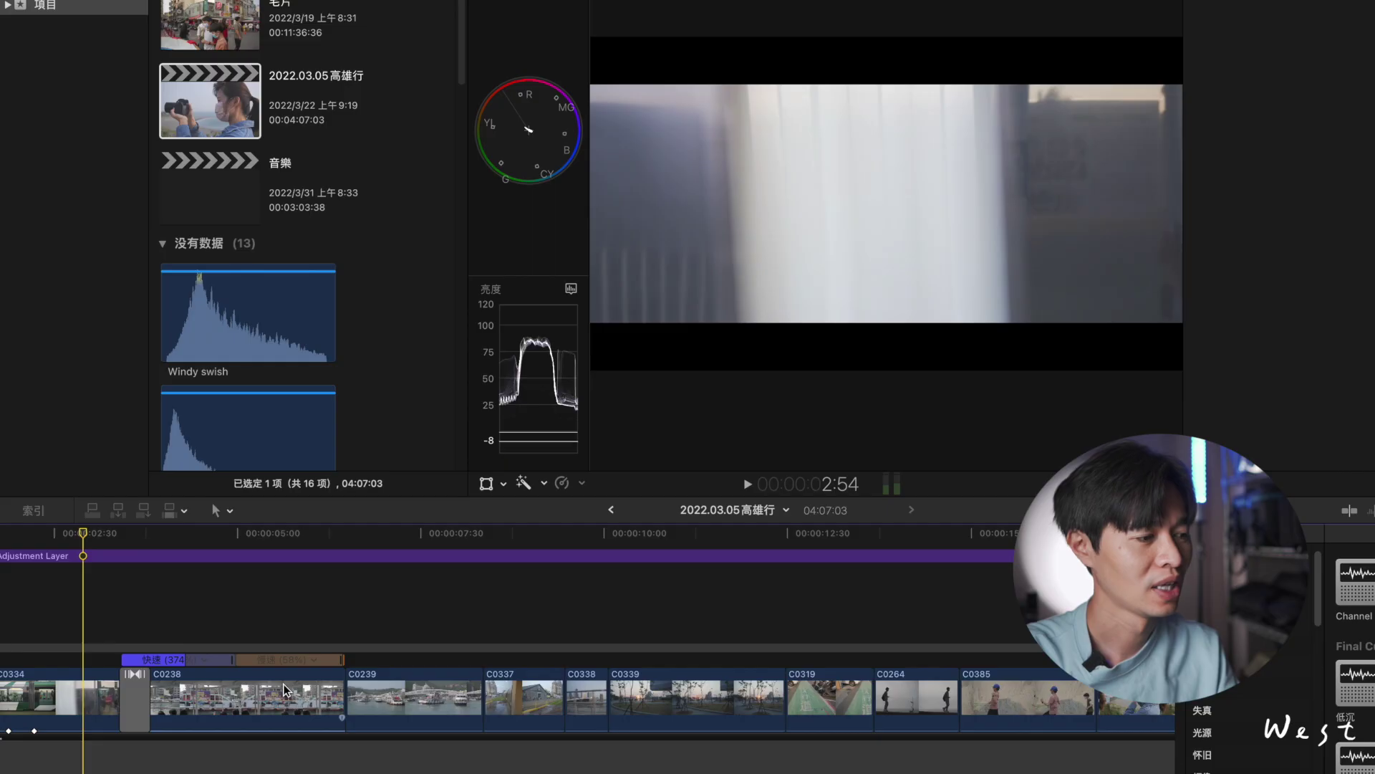
key(space)
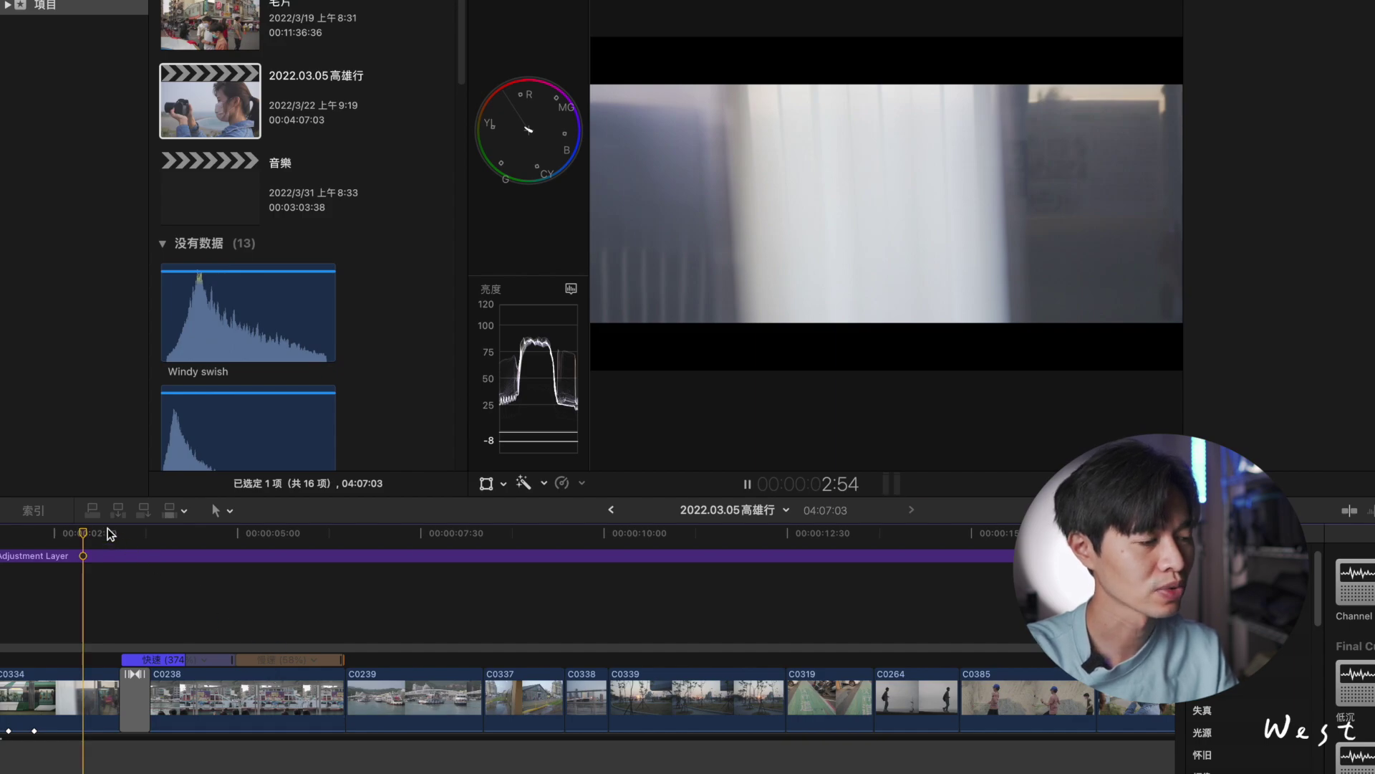
key(space)
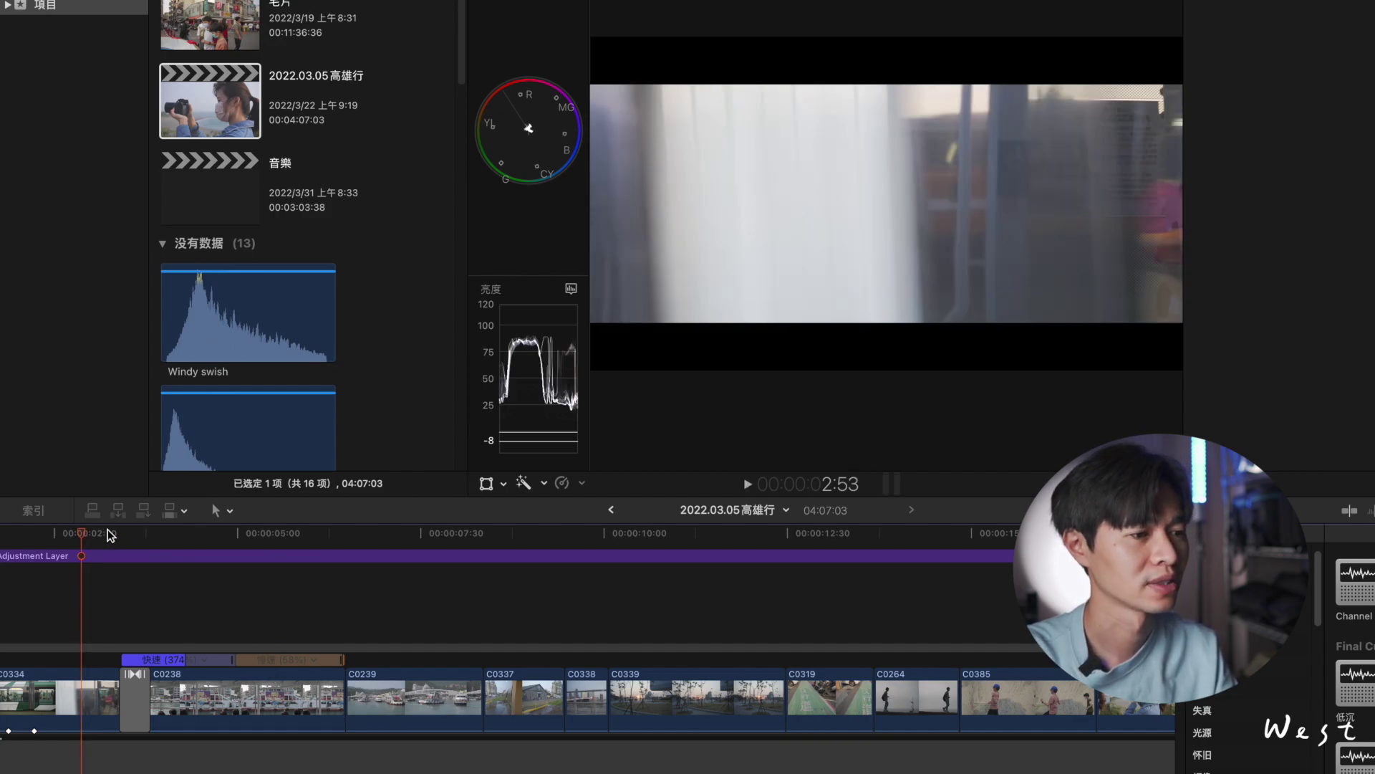
key(space)
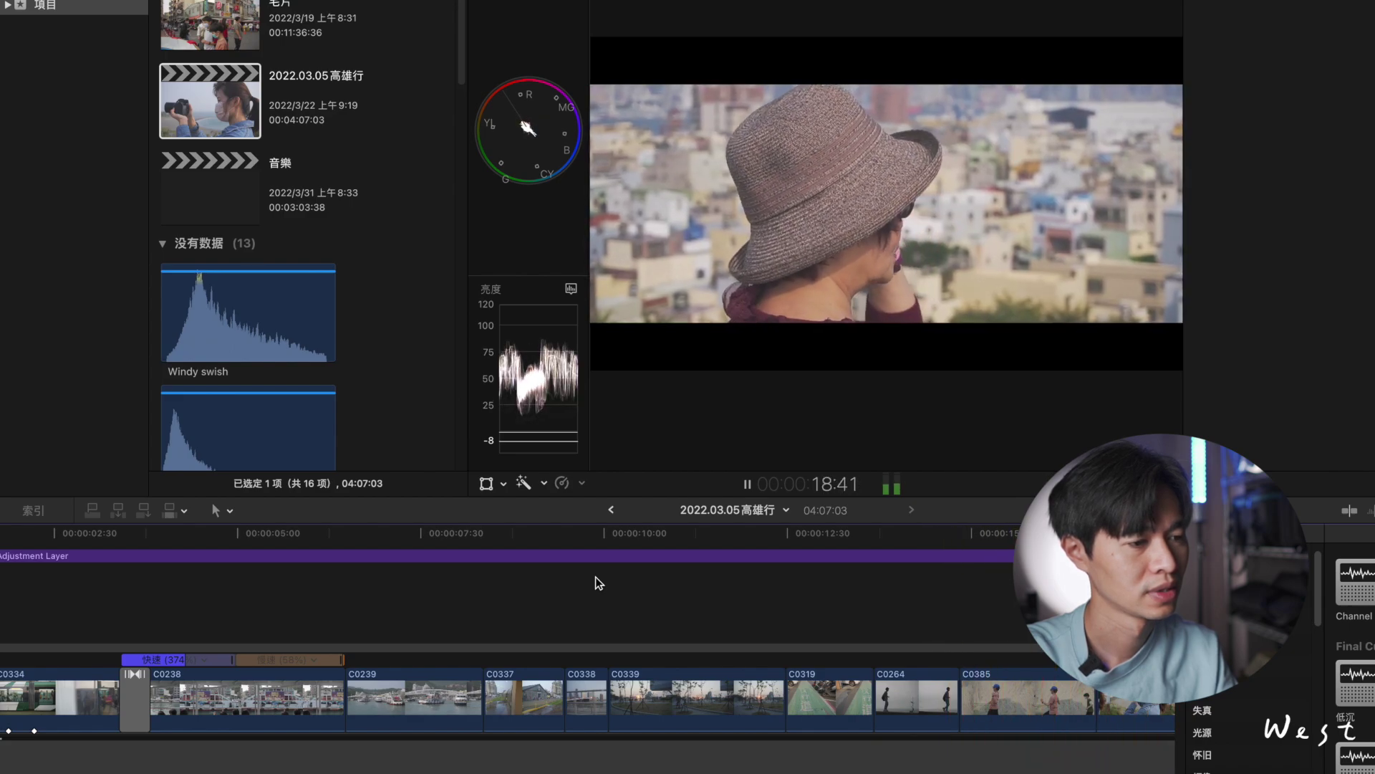
Step: Stop playback and play clip C0239 from its start to about 00:00:08:03
key(space)
scroll(508, 688, down, 5)
scroll(476, 663, left, 10)
scroll(471, 645, up, 2)
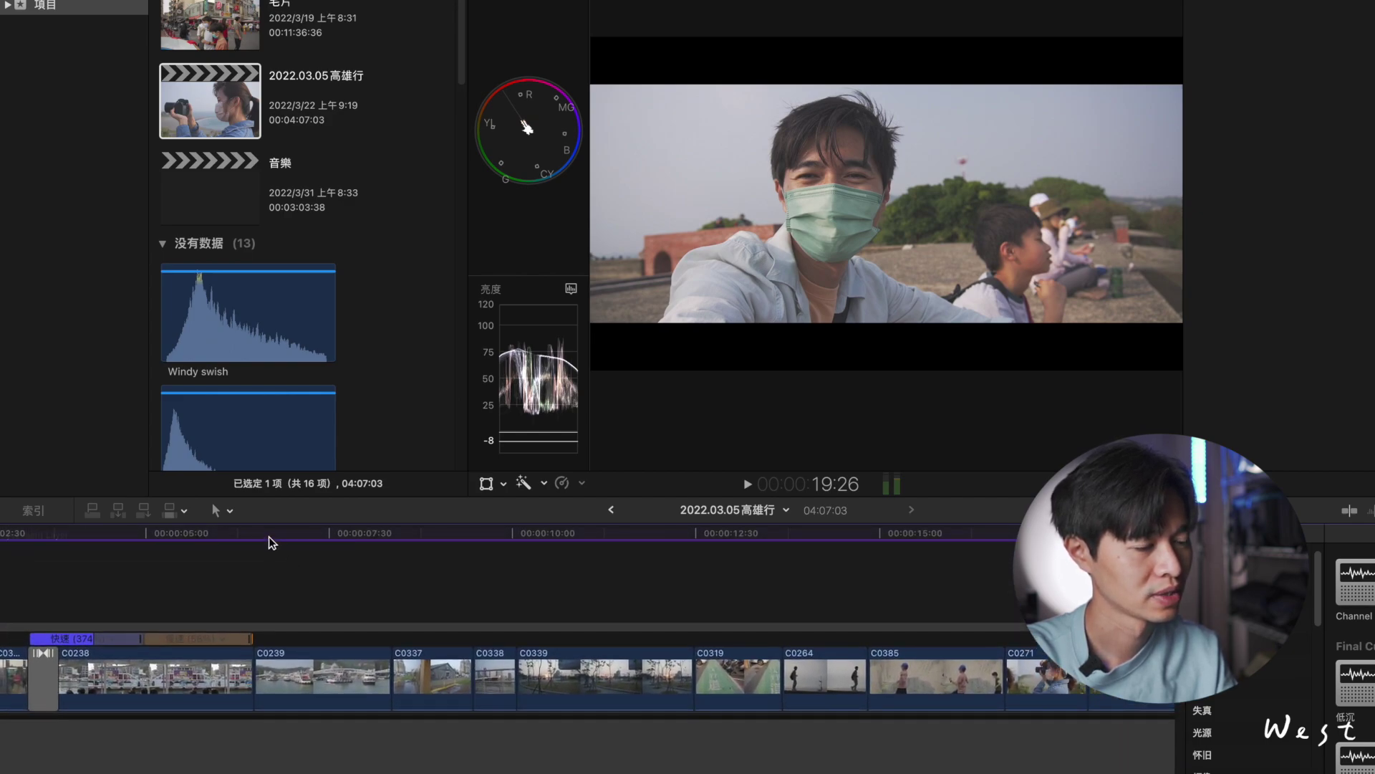
click(254, 532)
key(space)
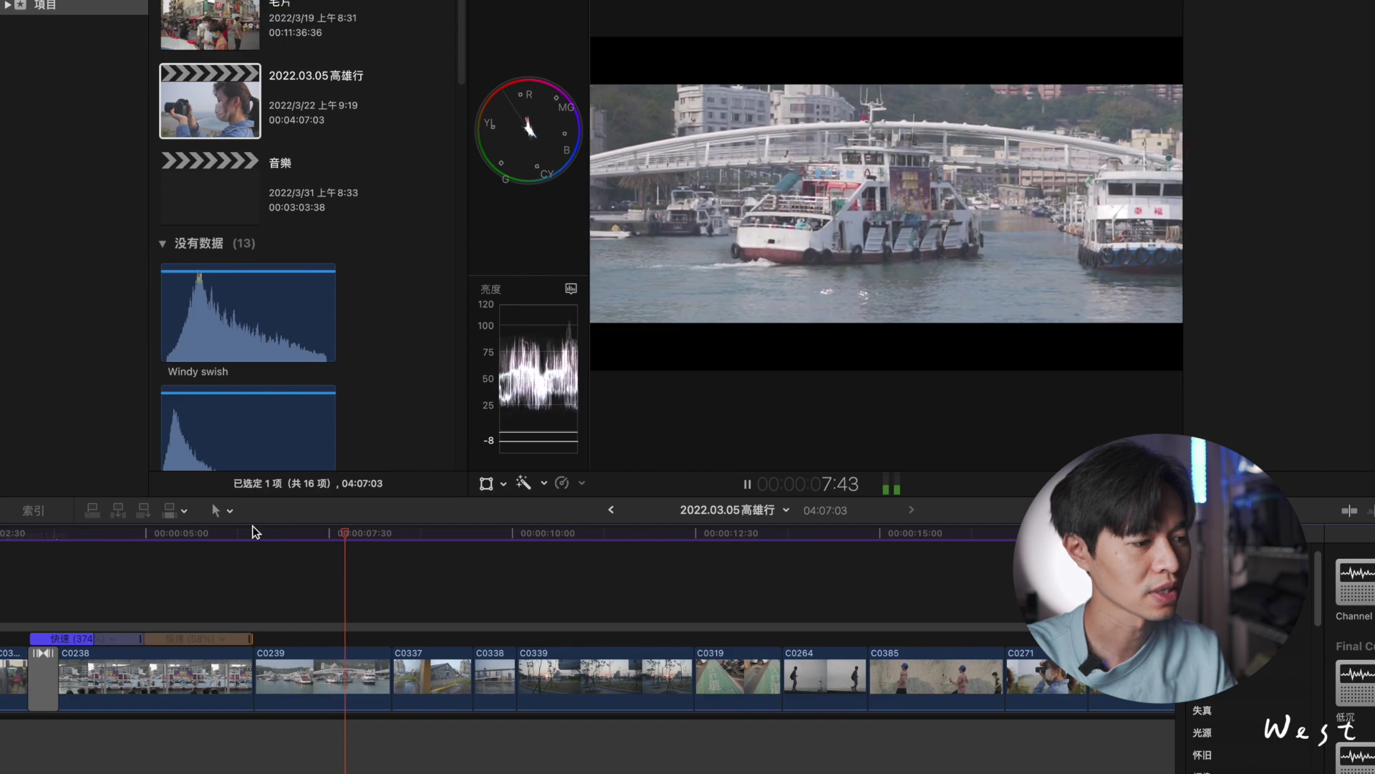
key(space)
Step: Select clip C0239 and replay it from its start at 00:00:06:29 to 00:00:07:41
click(334, 668)
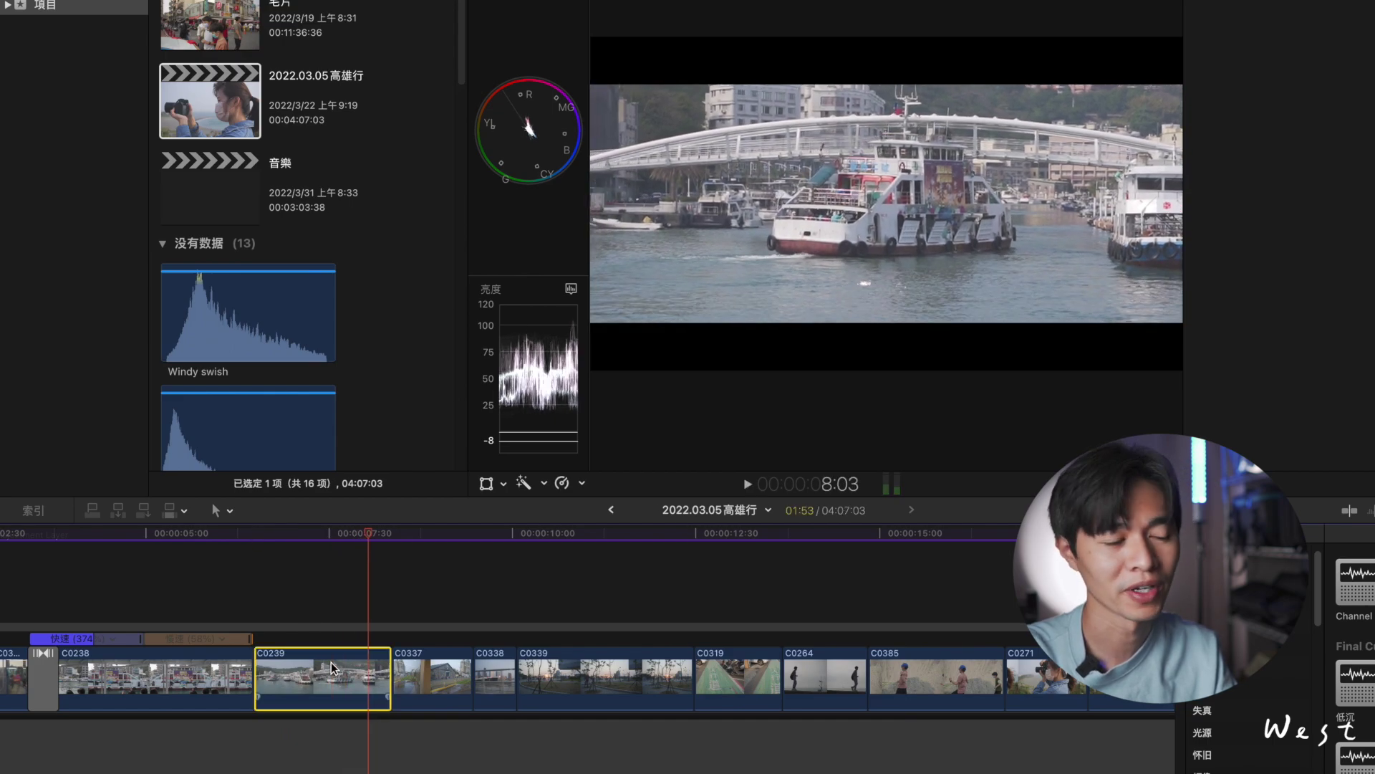
key(space)
key(space)
click(254, 532)
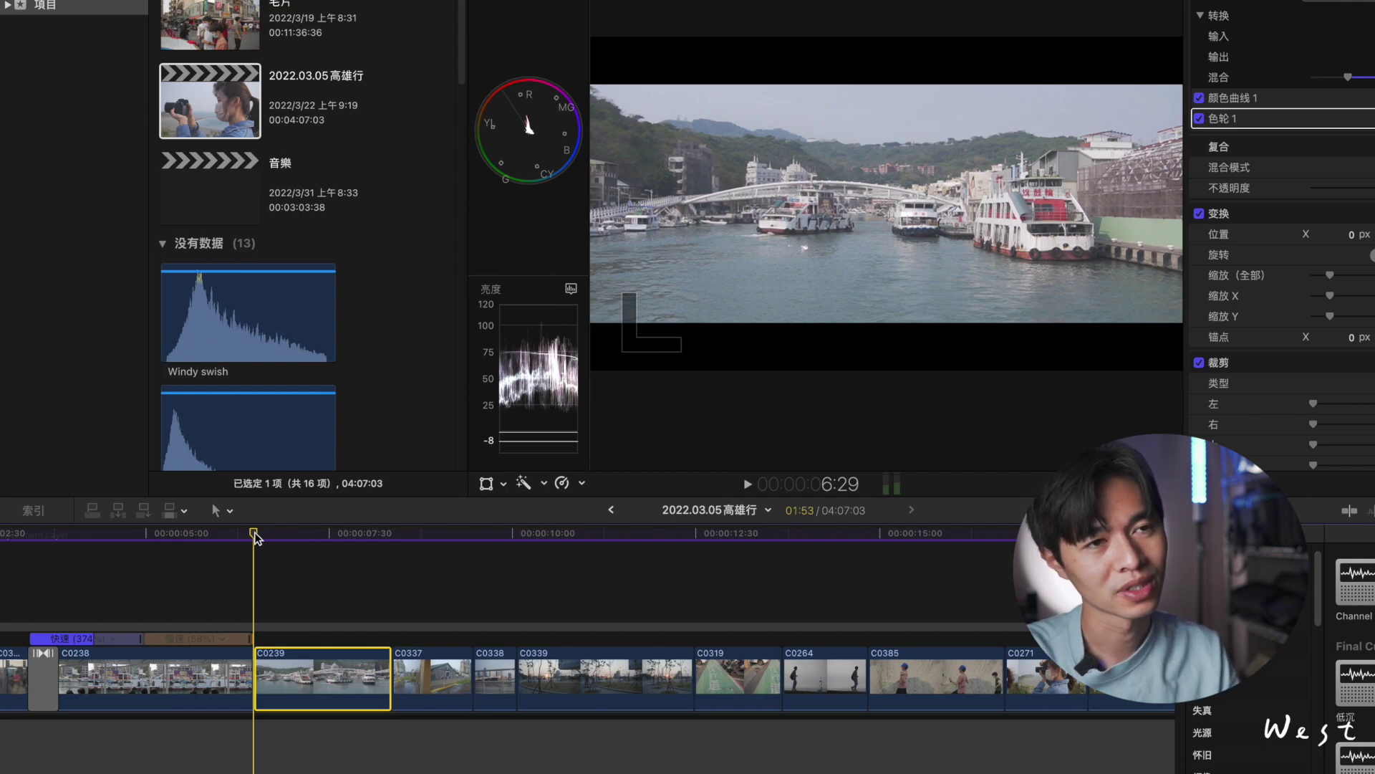
key(space)
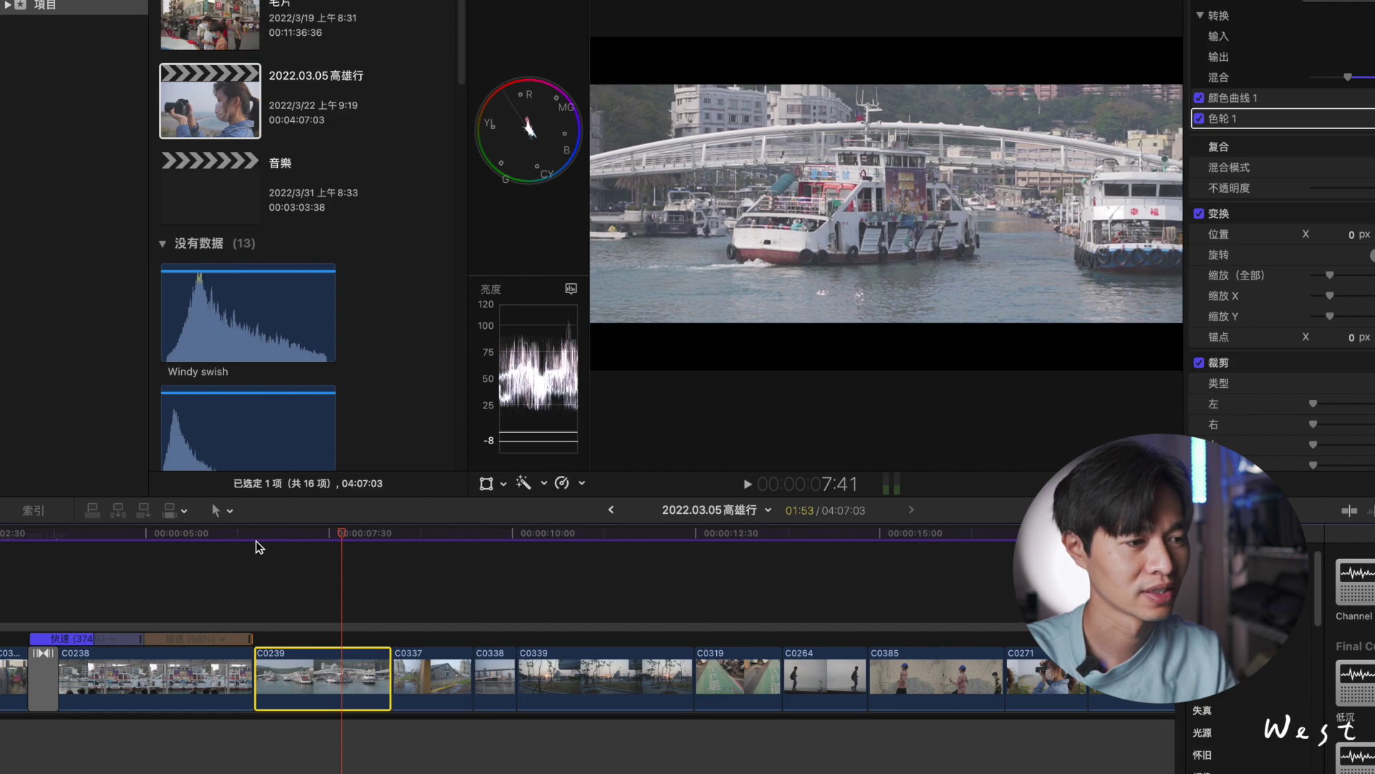
Step: Play from the cut into C0337 through C0338 and into C0339, stopping at 00:00:11:12
click(402, 535)
key(space)
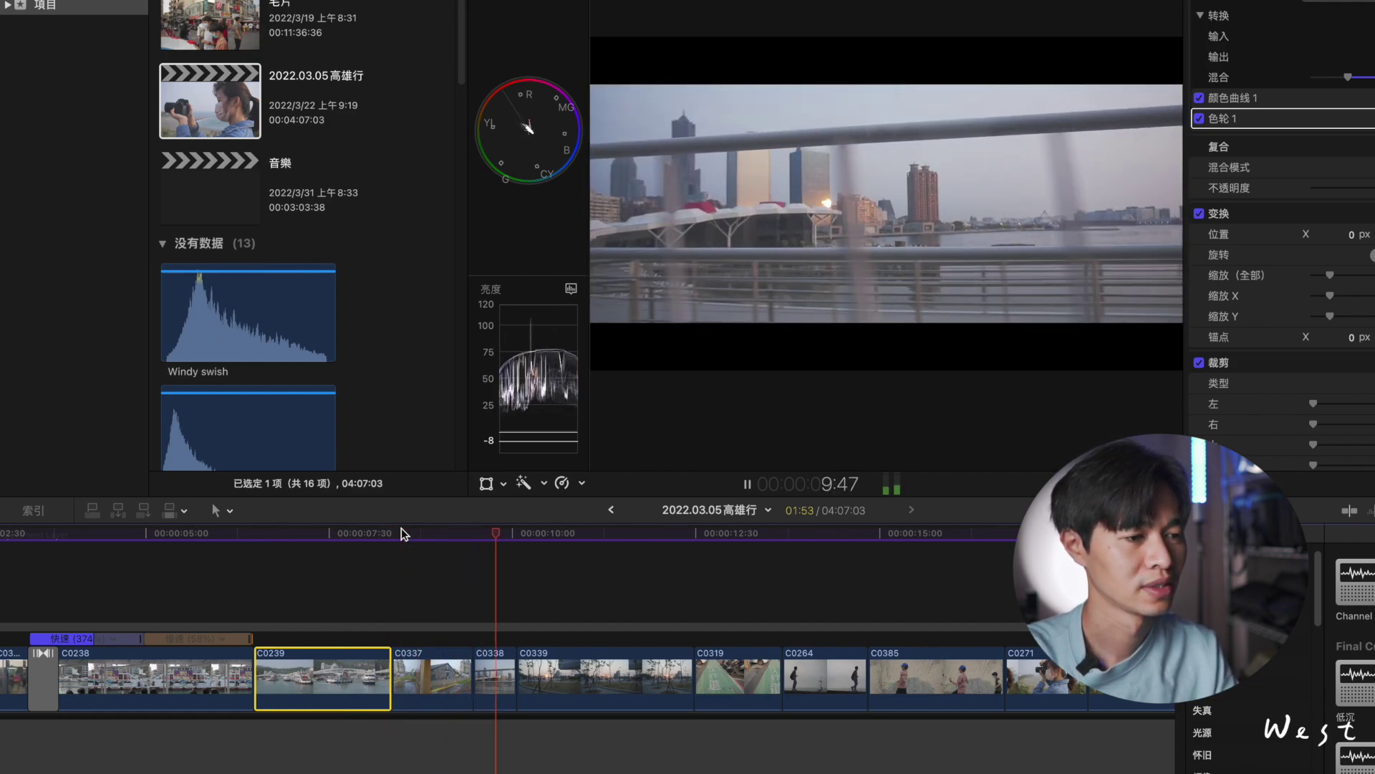
key(space)
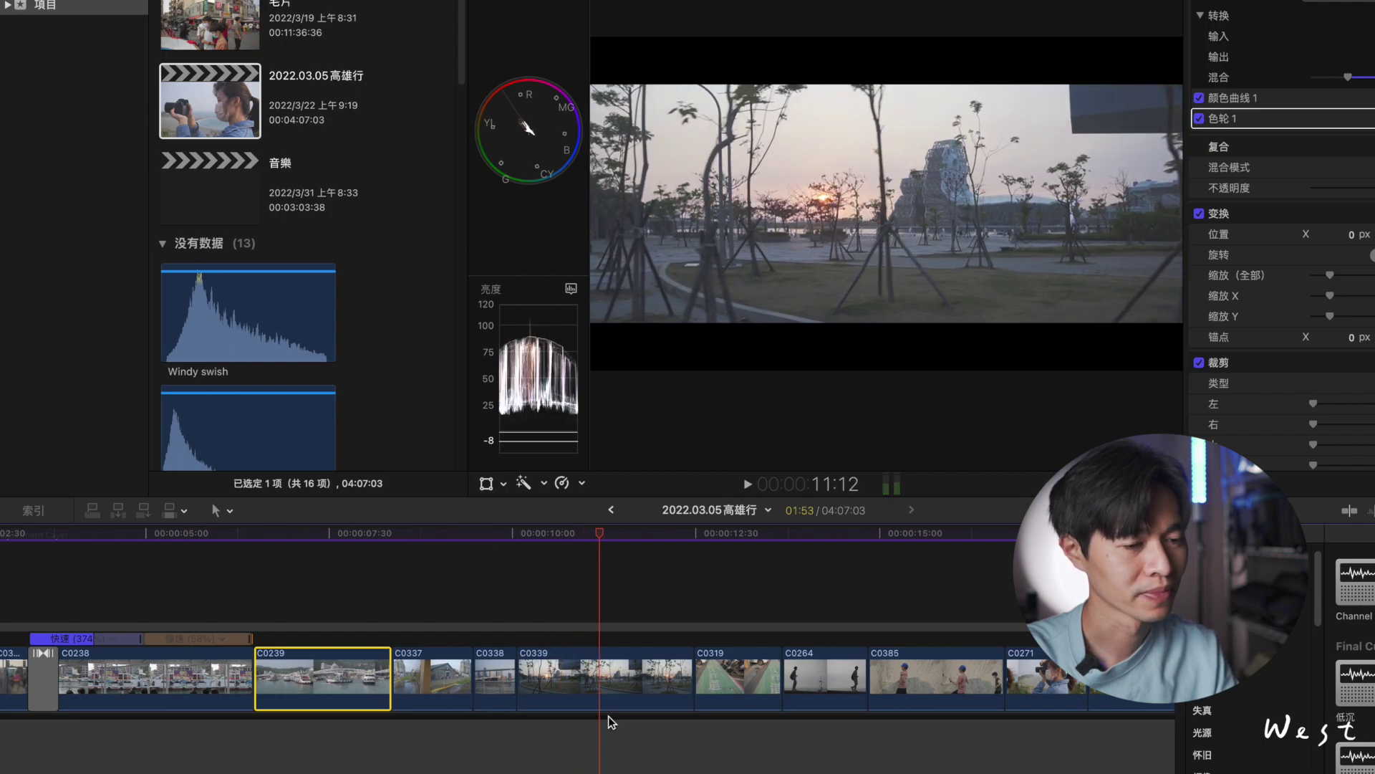
Step: Try C0339 with its Transform settings disabled, play it through to 00:00:12:53, and enable Transform again
click(528, 536)
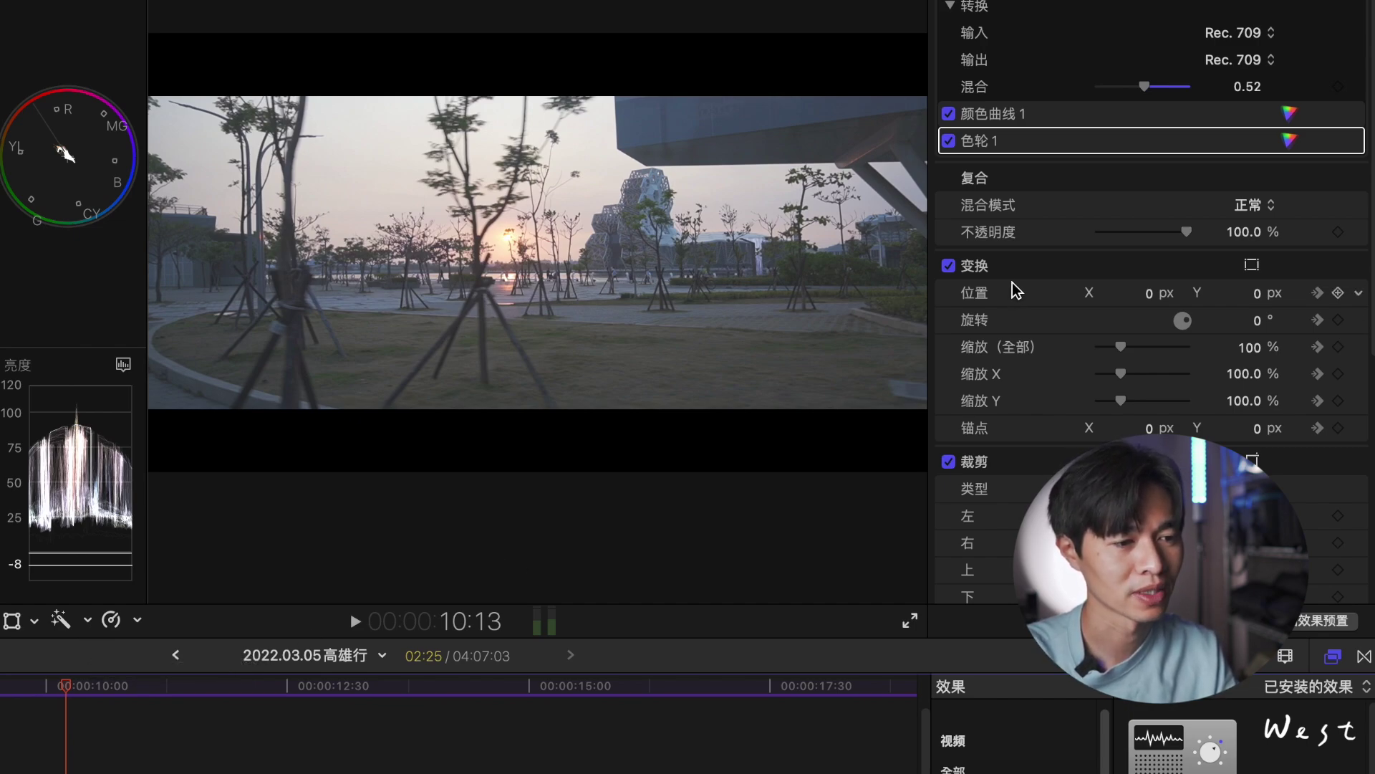
click(948, 266)
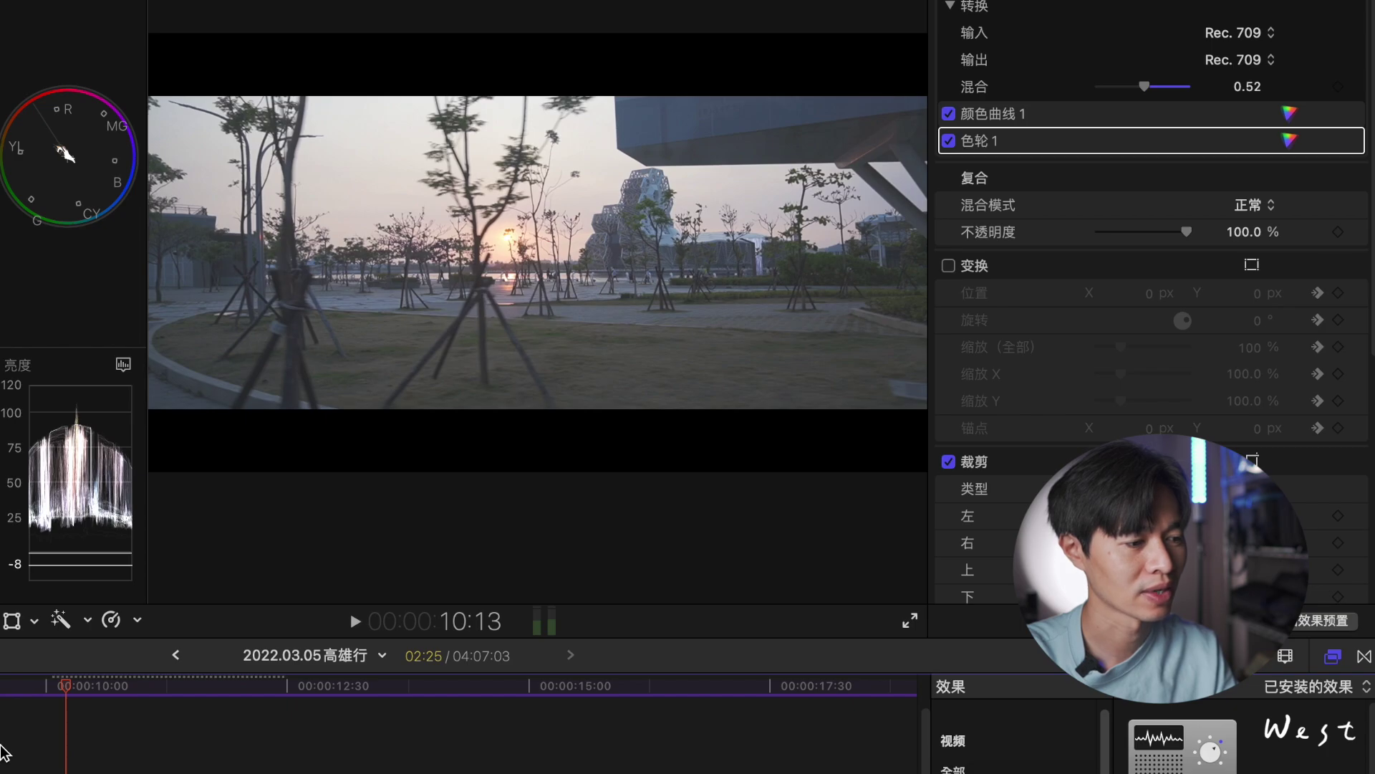
click(50, 684)
key(space)
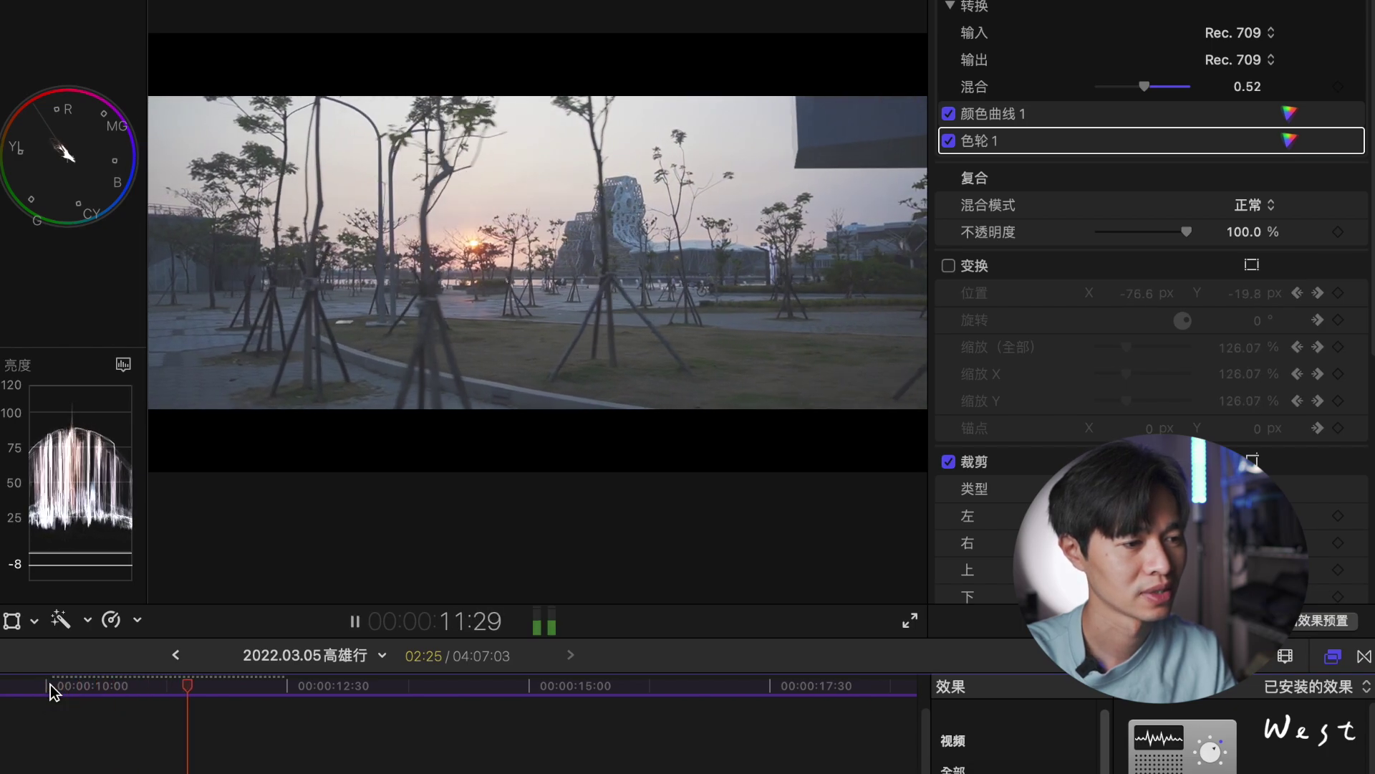
key(space)
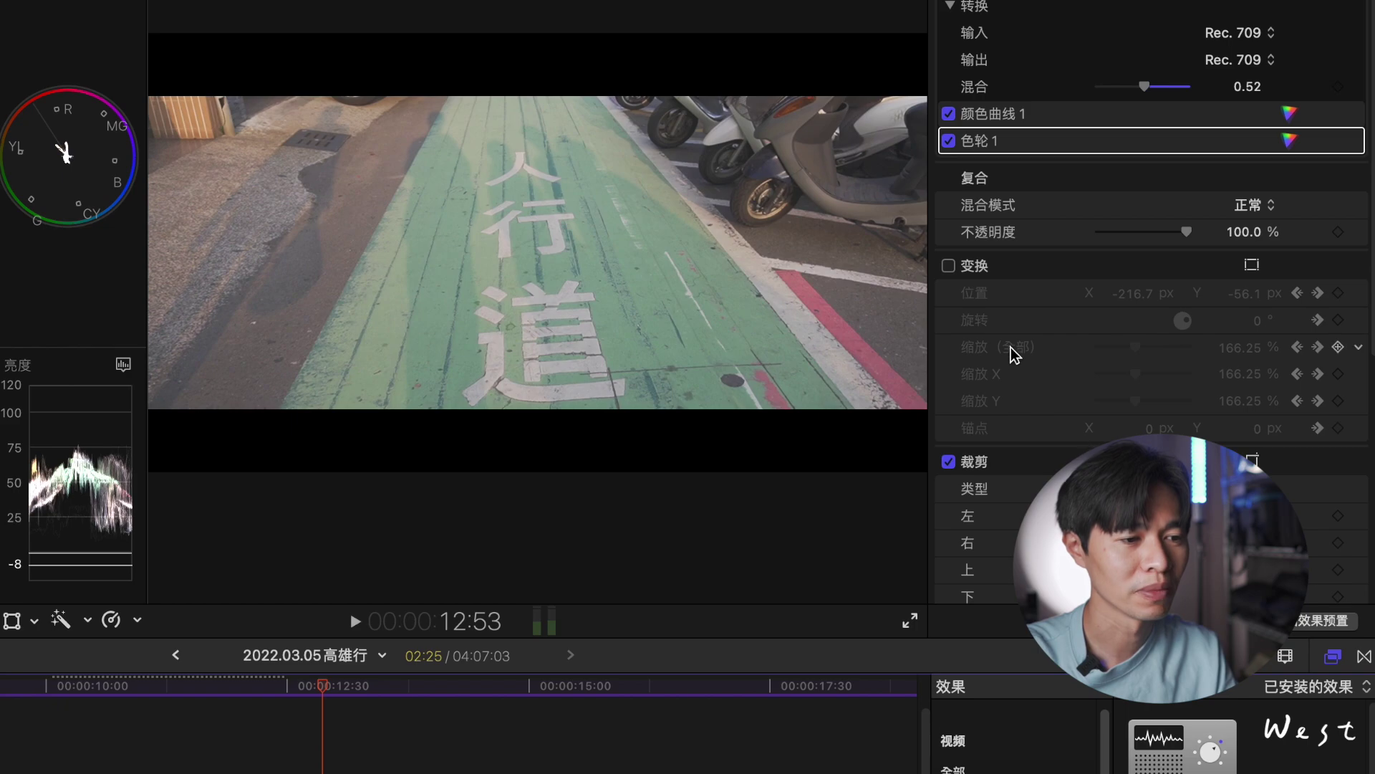
click(948, 266)
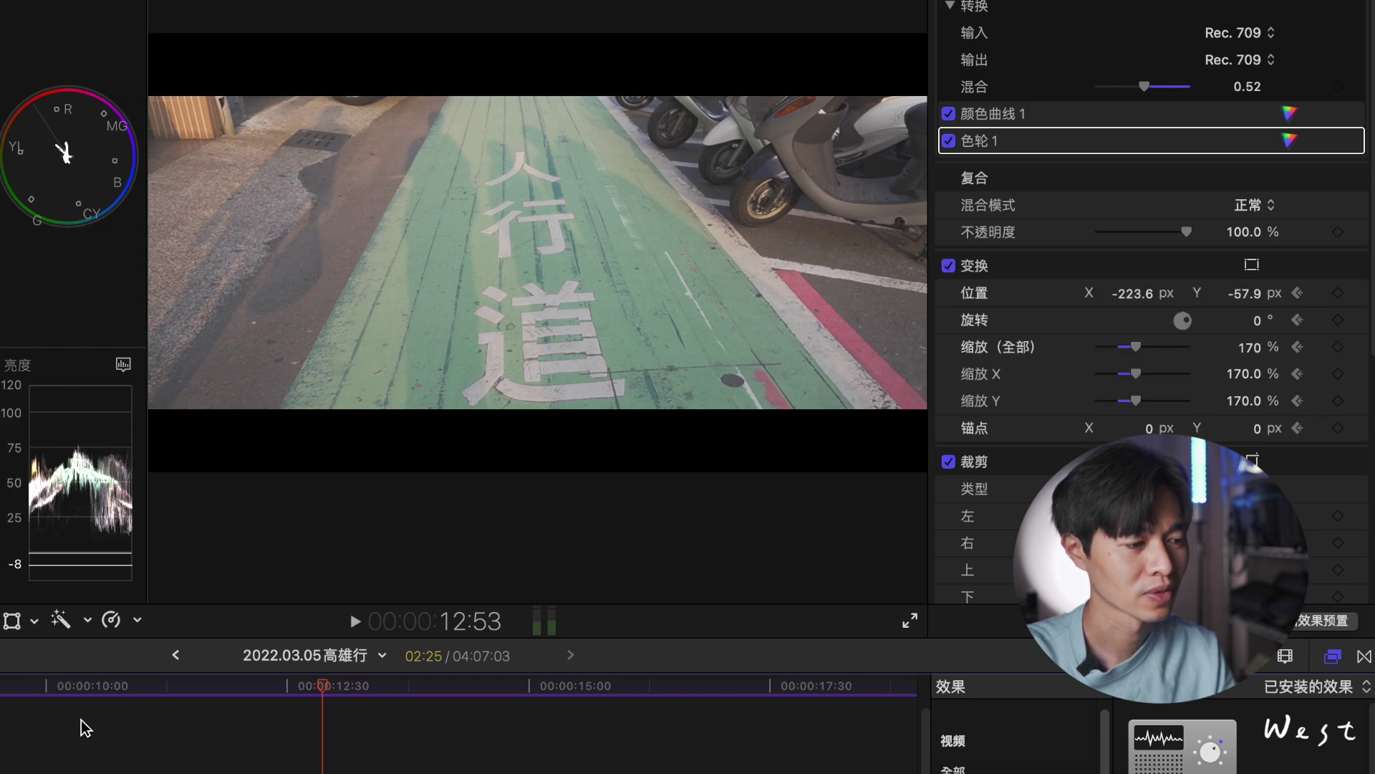
Step: Replay C0339 with its Transform zoom active, from its start to 00:00:12:37 in C0319
click(52, 688)
click(119, 763)
scroll(120, 763, down, 2)
key(space)
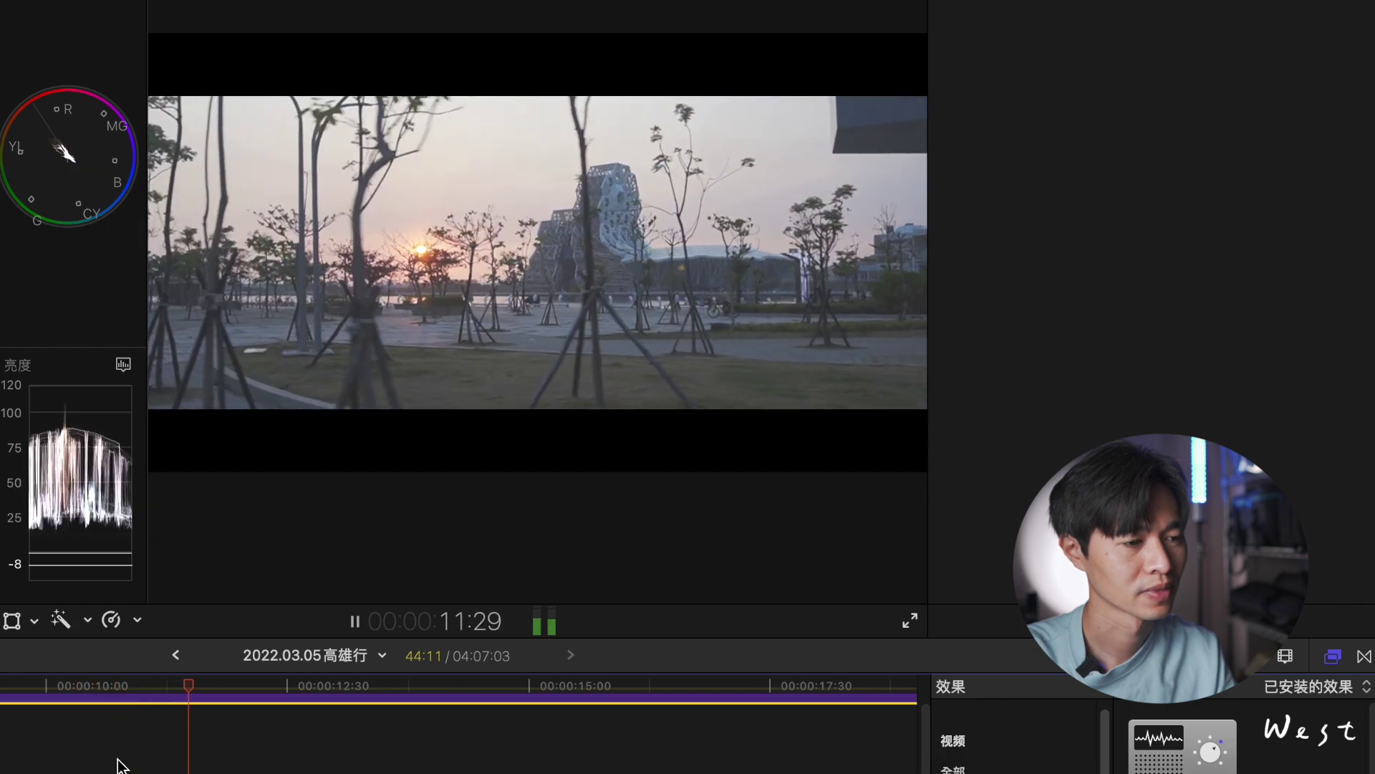
key(space)
scroll(120, 763, up, 1)
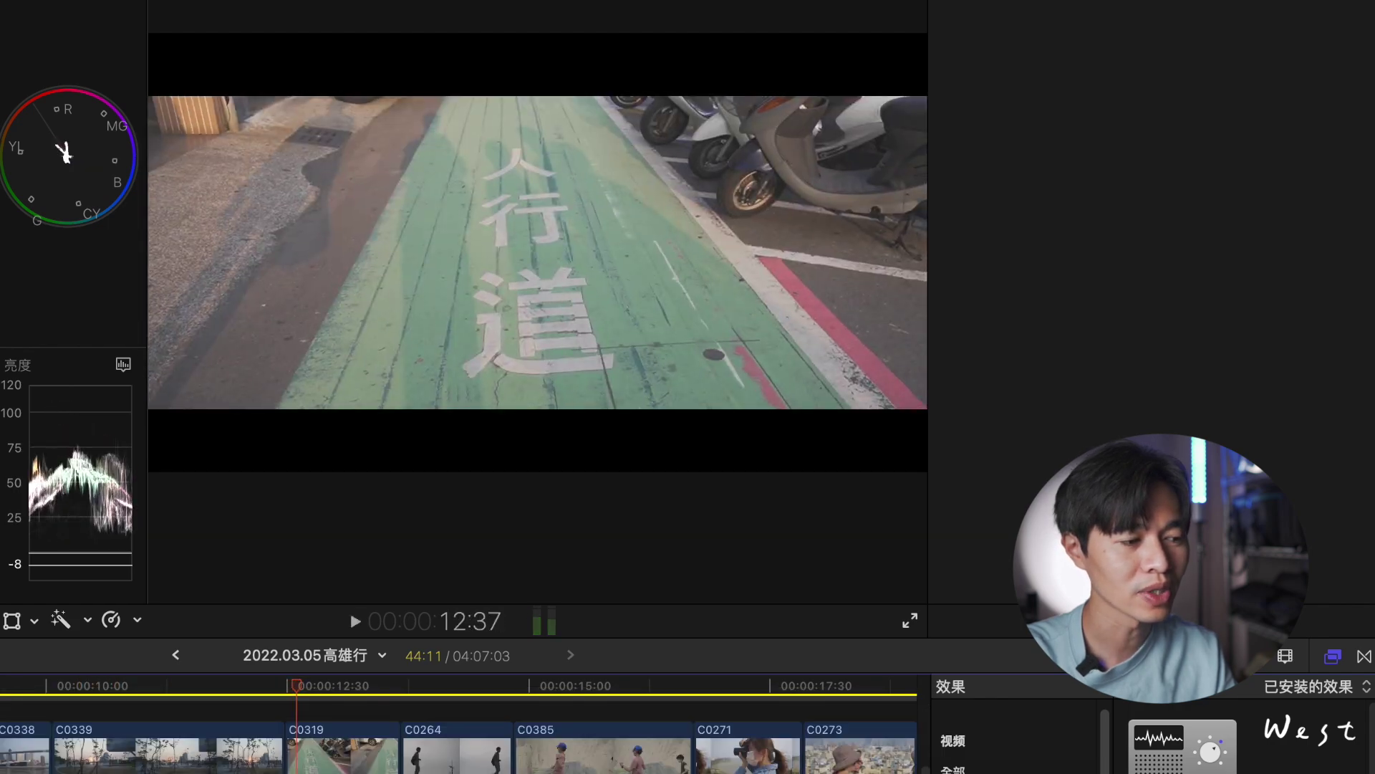
Step: Play from 00:00:10:20 in C0339 through C0319 and C0264, stopping at 00:00:14:55
click(101, 689)
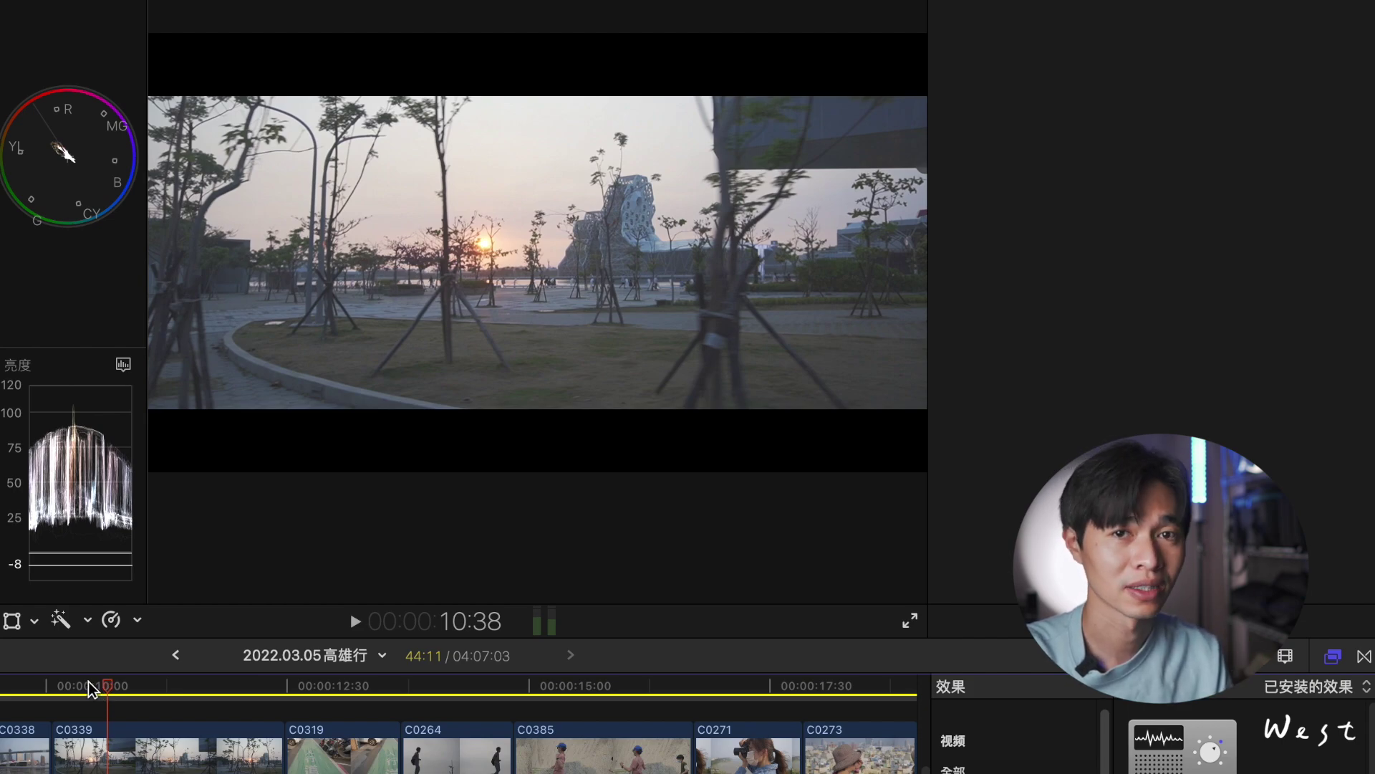
drag(91, 689, 85, 693)
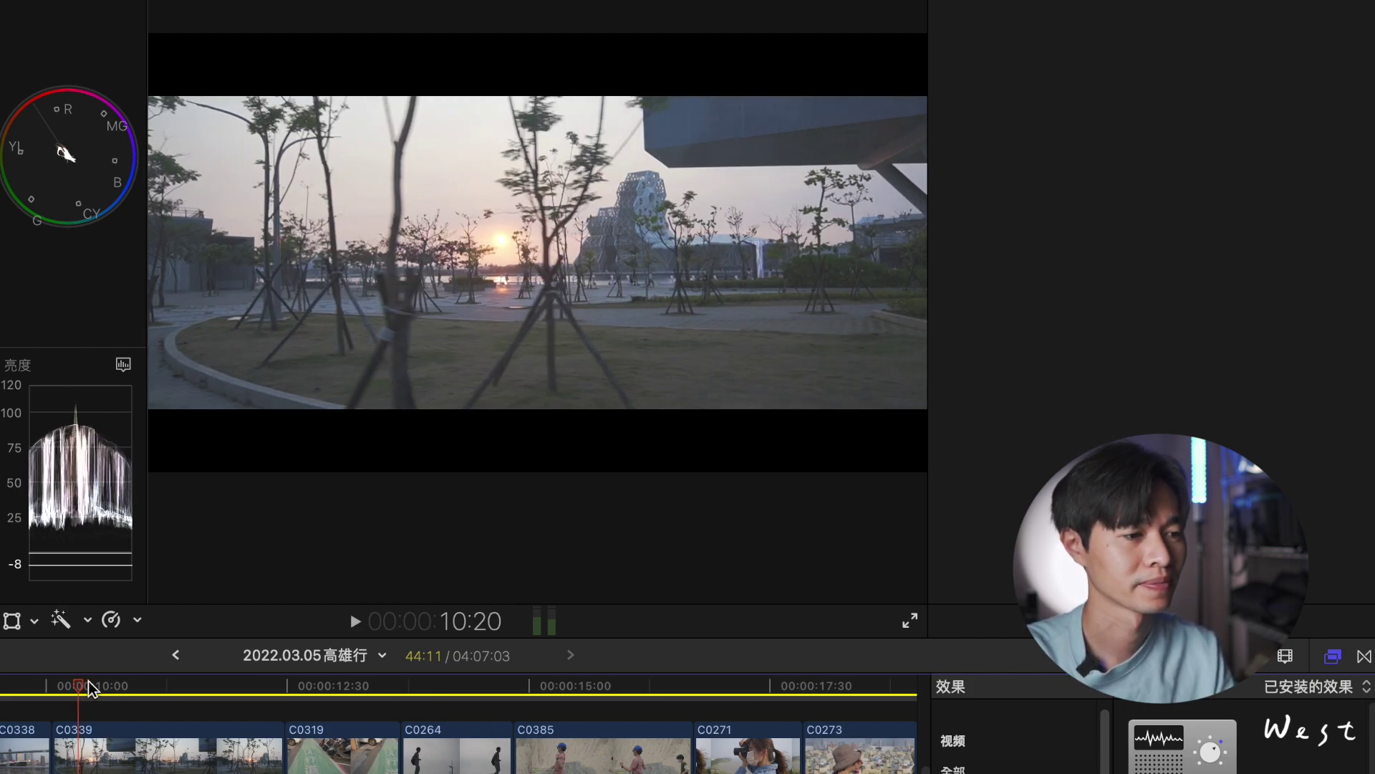
key(space)
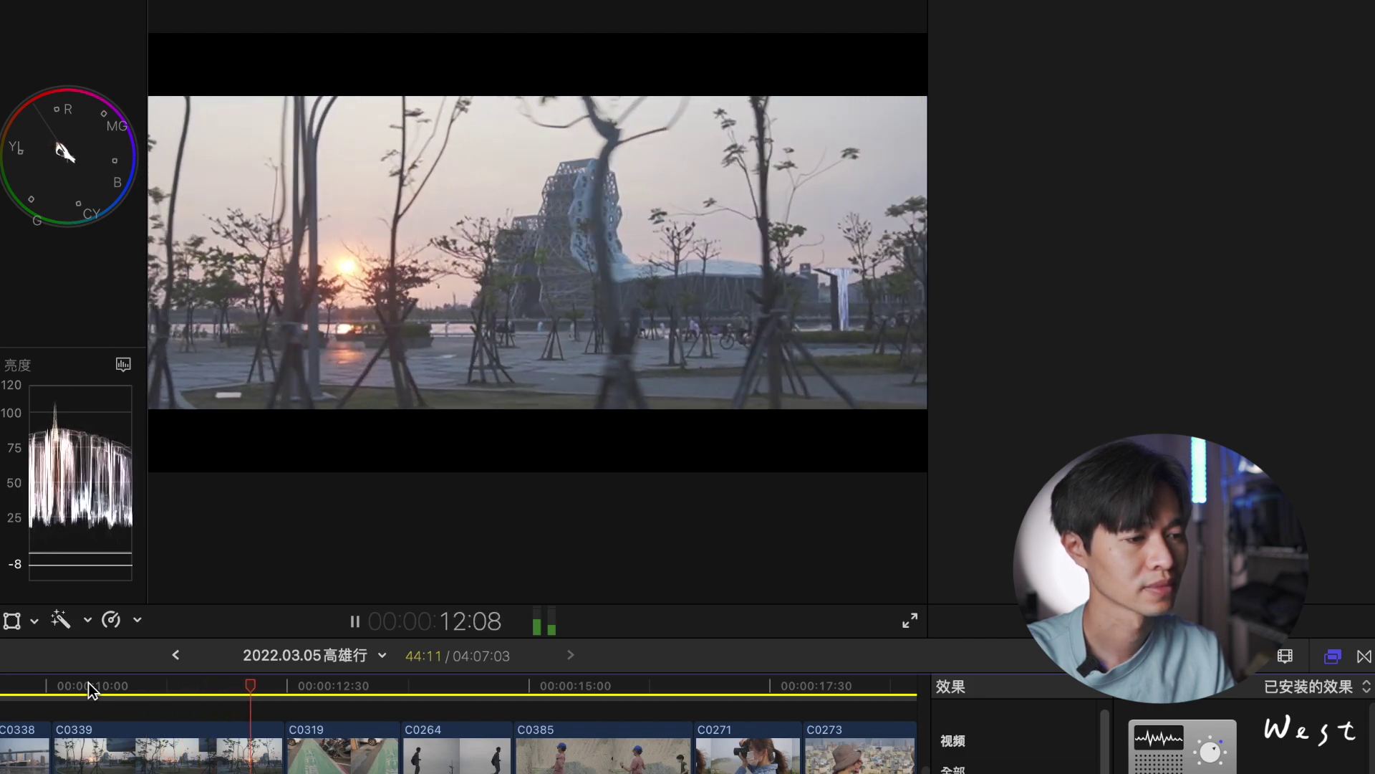
scroll(184, 760, up, 3)
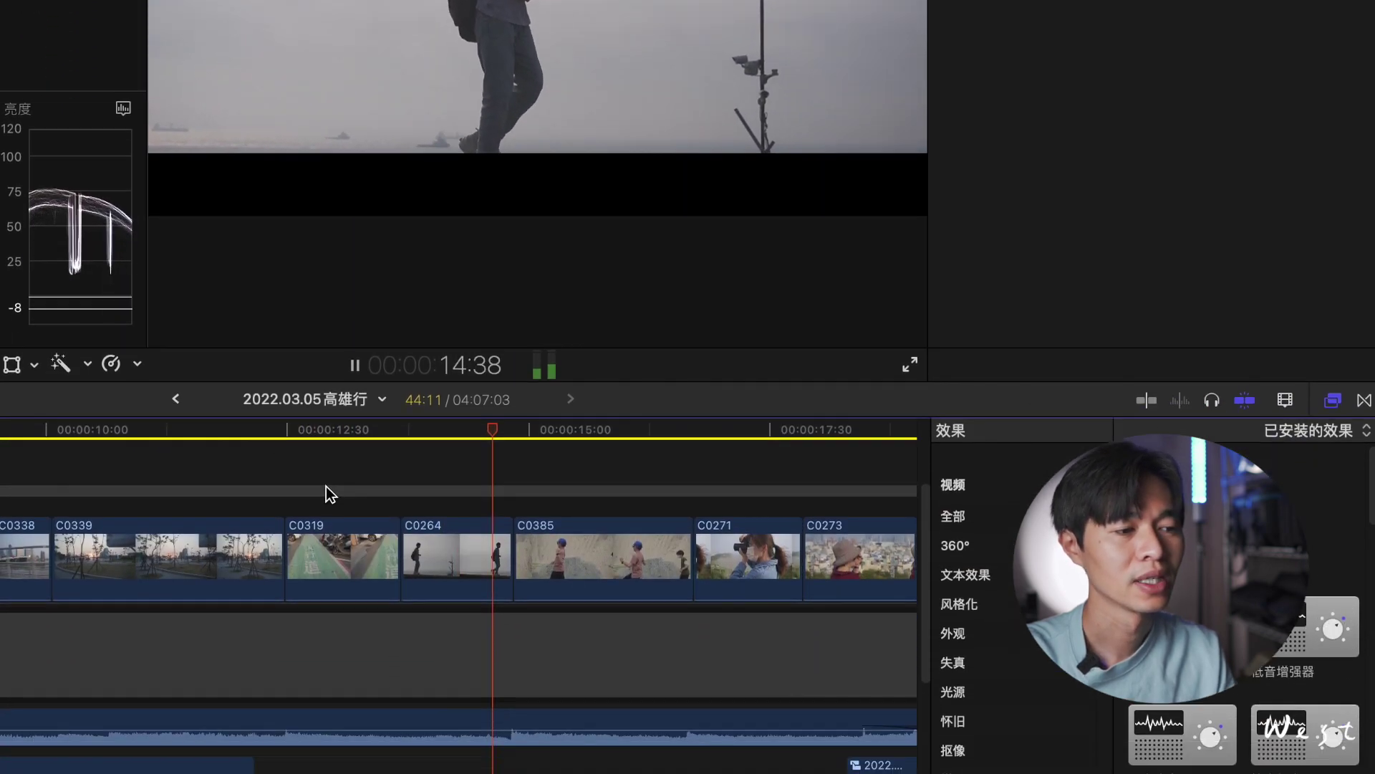
key(space)
Step: Display the speed settings of clips C0319 and C0264 in the retime editor
click(345, 516)
key(super+r)
click(458, 508)
key(super+r)
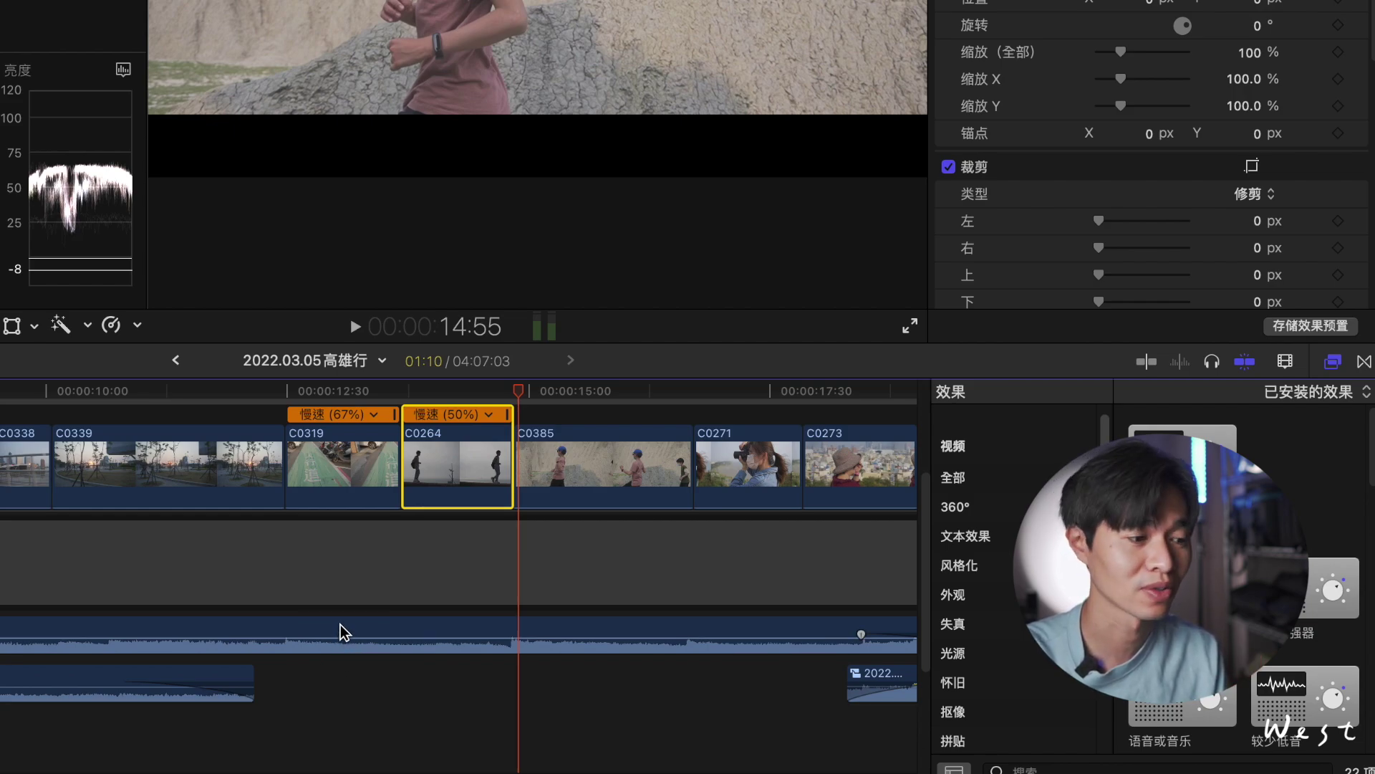
scroll(346, 625, up, 2)
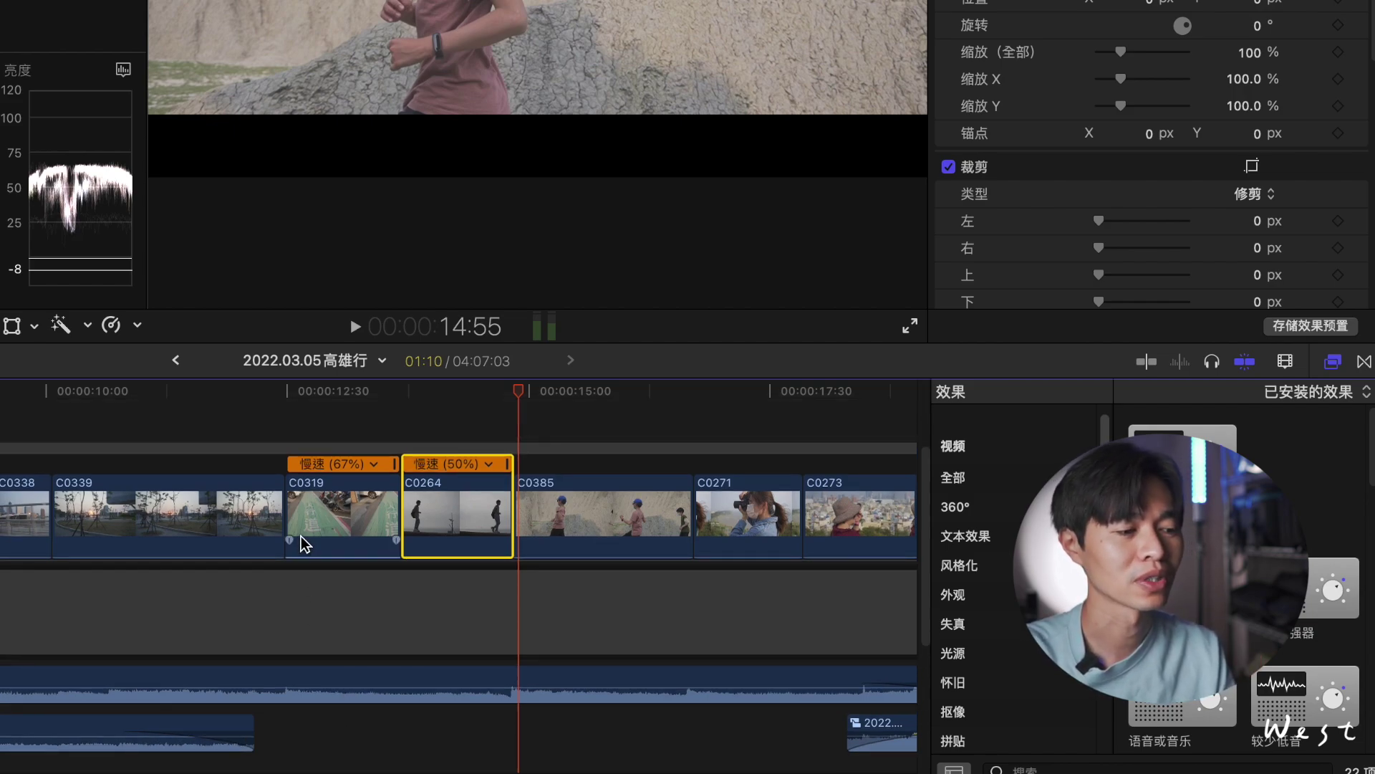
Step: Play from C0339 through the slowed clips C0319 and C0264, pausing at 00:00:17:27 and stopping at 00:00:19:05
click(212, 407)
key(space)
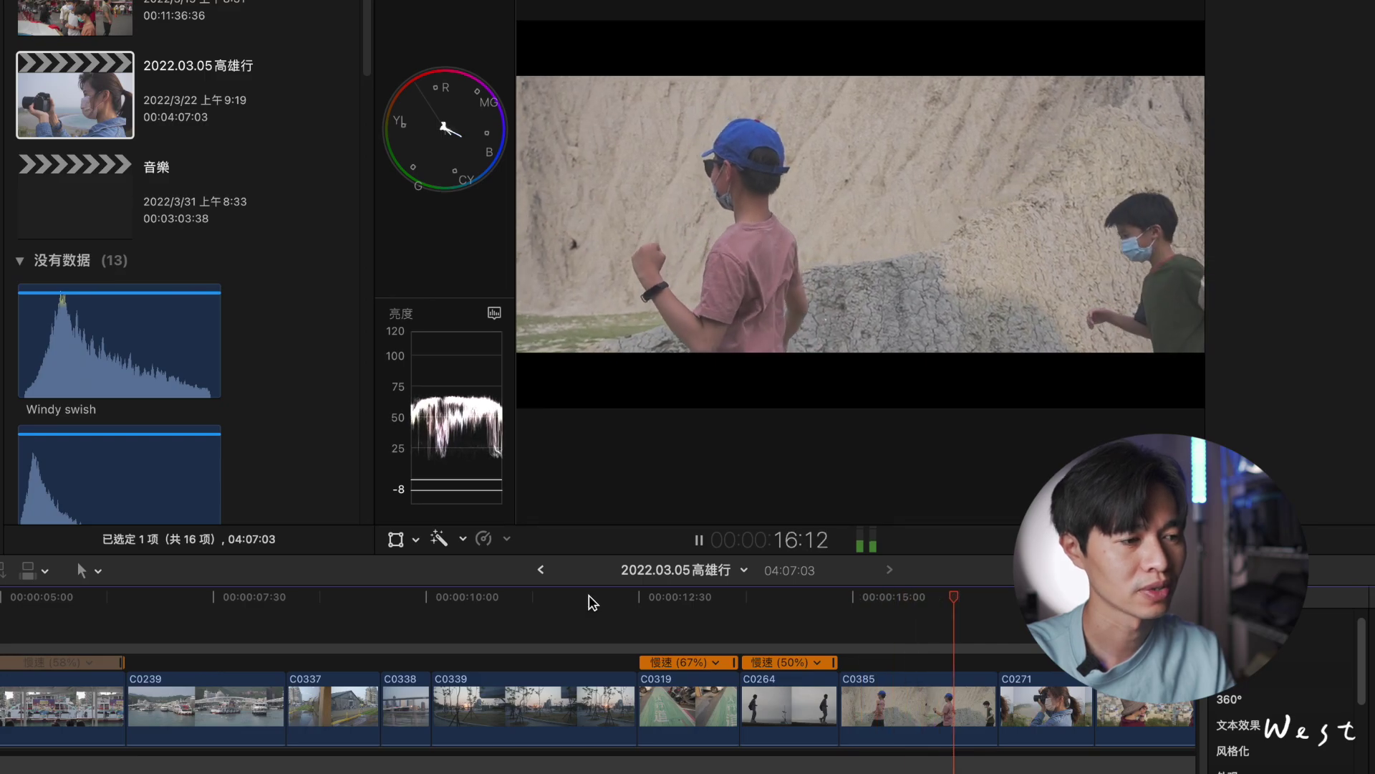
key(space)
scroll(840, 652, right, 5)
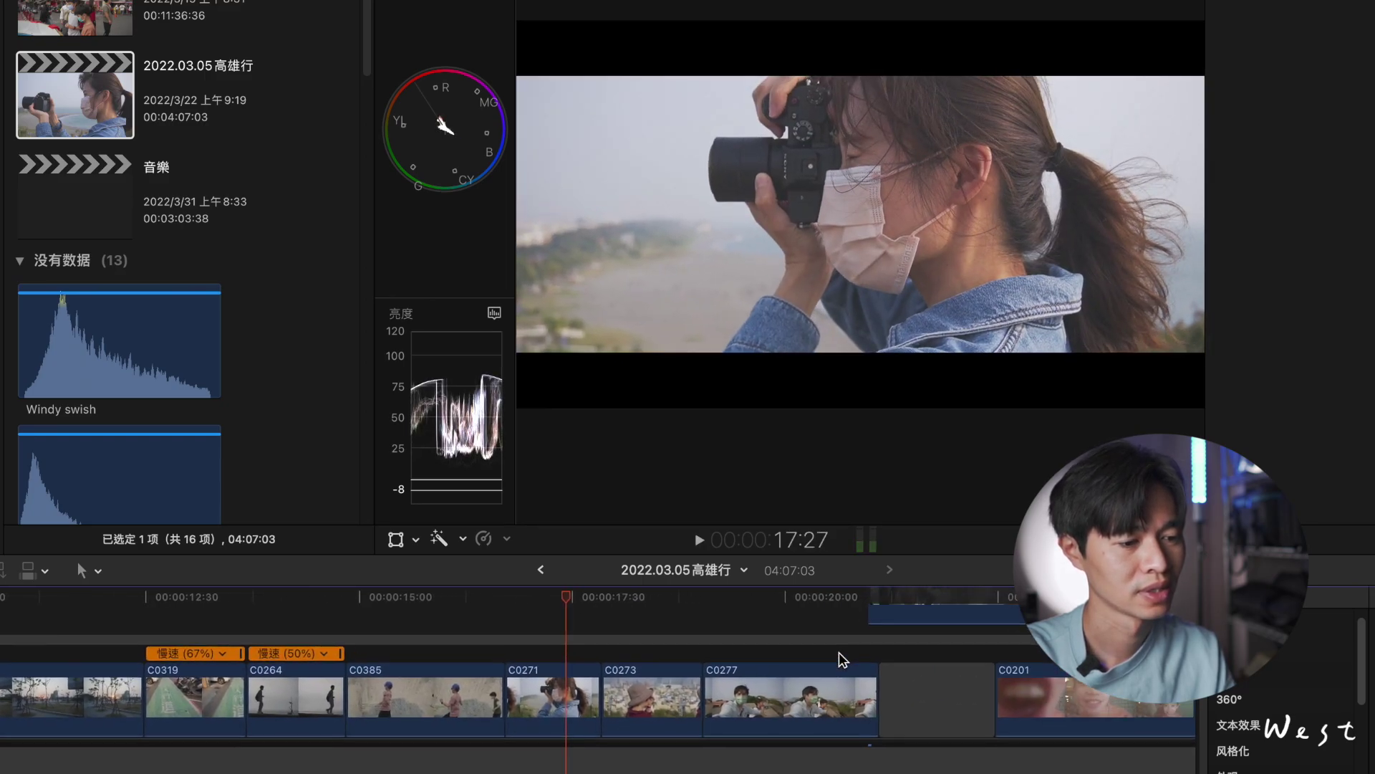
key(space)
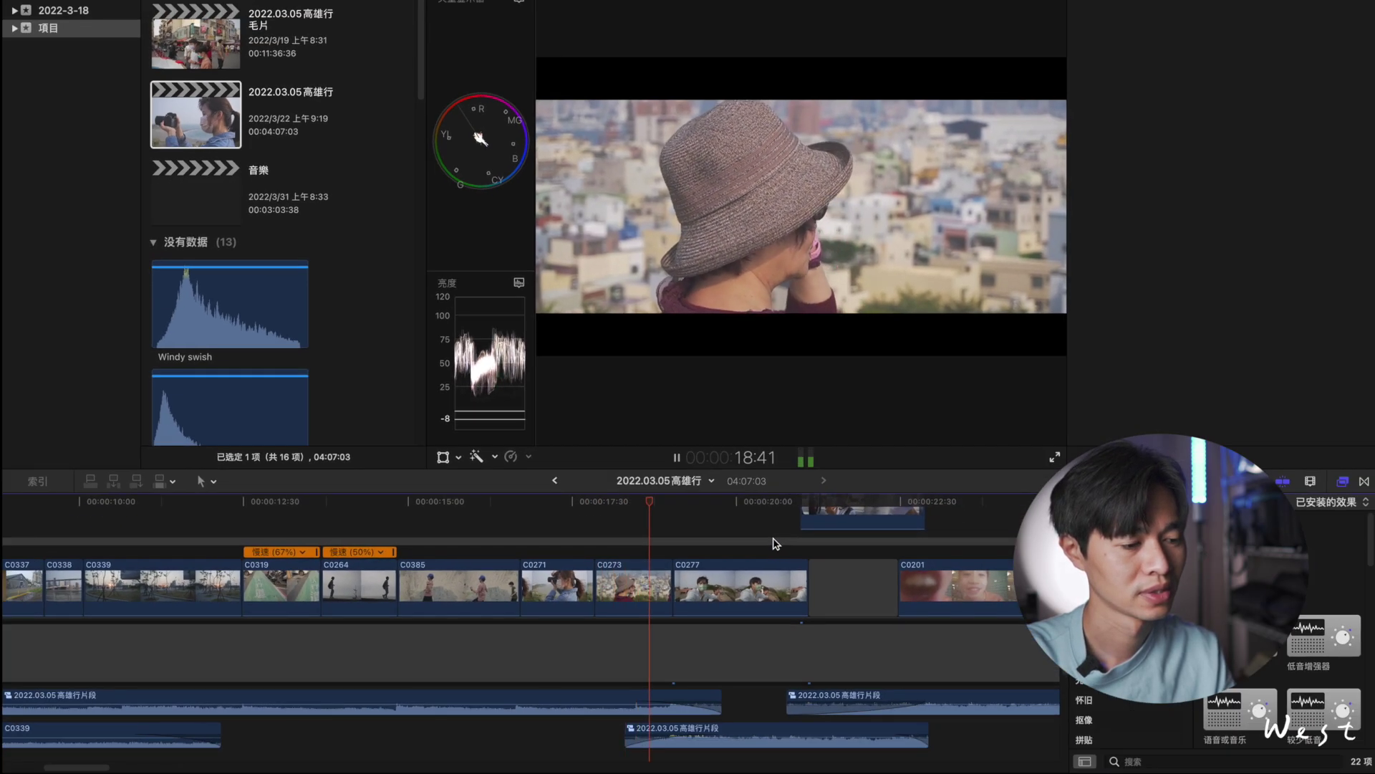
key(space)
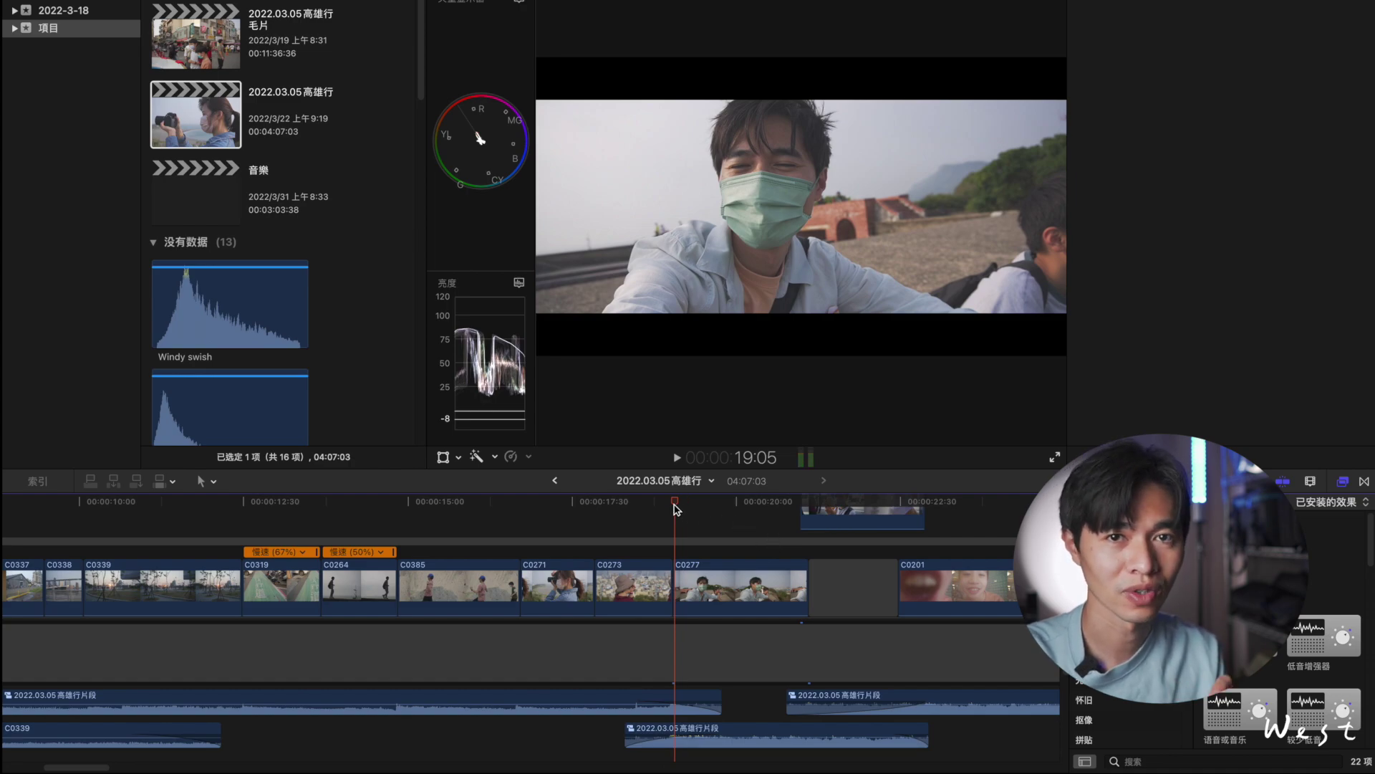
Step: Move the playhead back to 00:00:18:30 and play through C0277 and C0229 into C0201, to about 00:00:23:25
drag(665, 501, 639, 500)
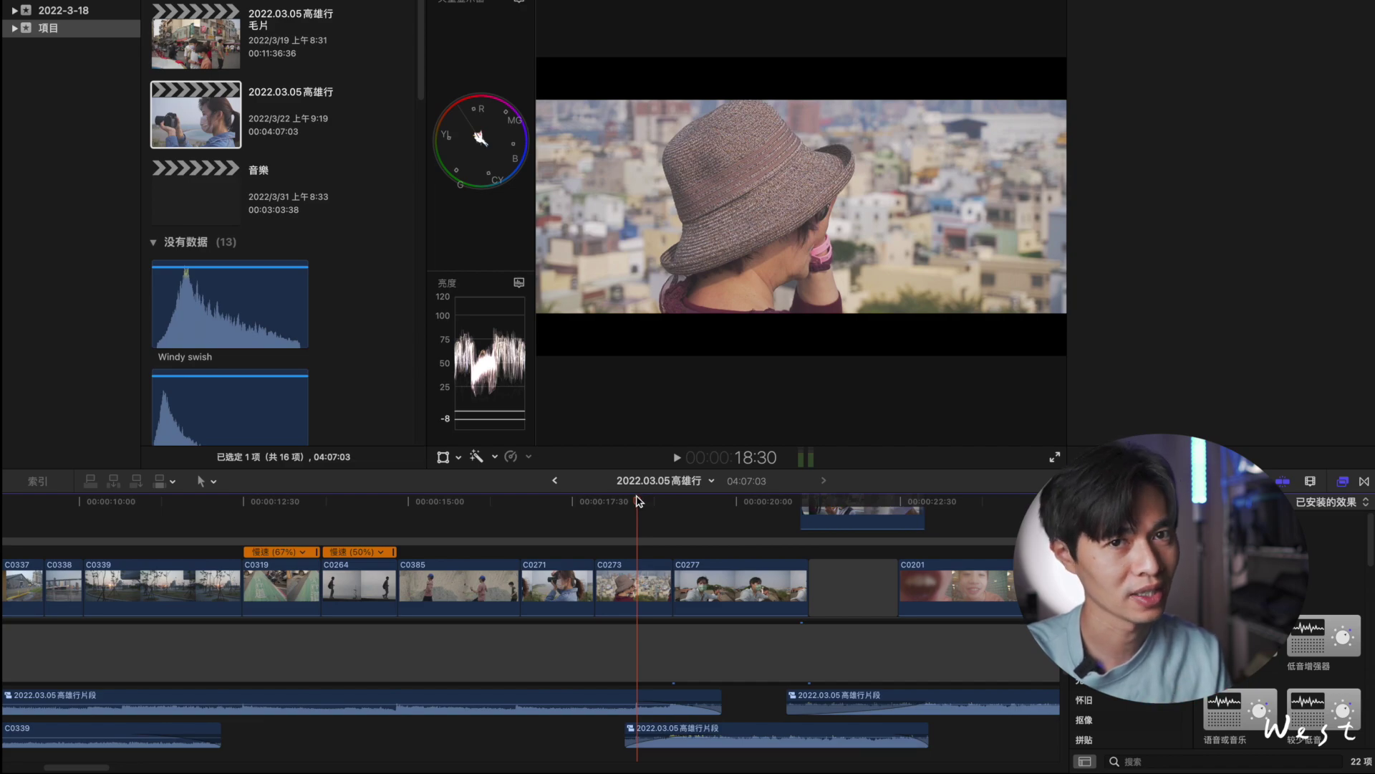
key(space)
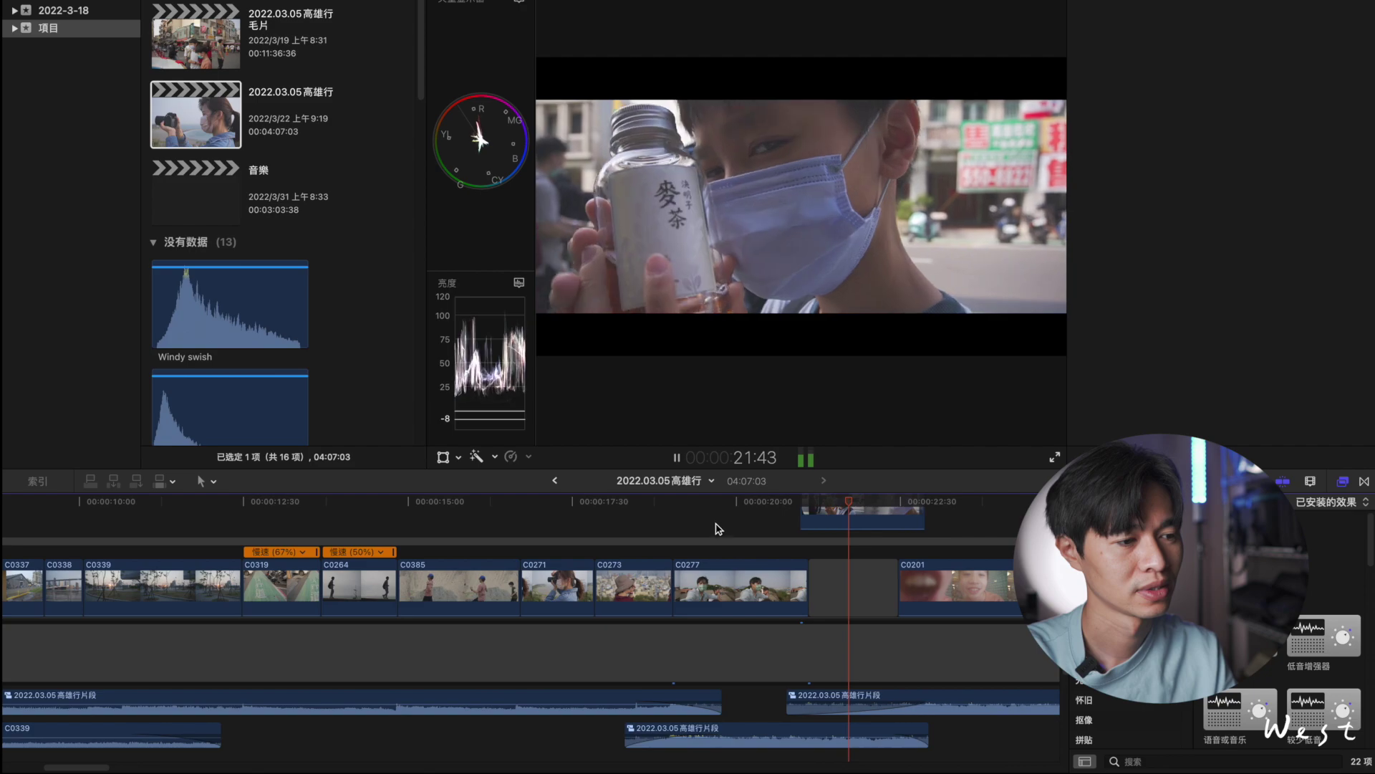
key(space)
key(space)
scroll(822, 595, right, 5)
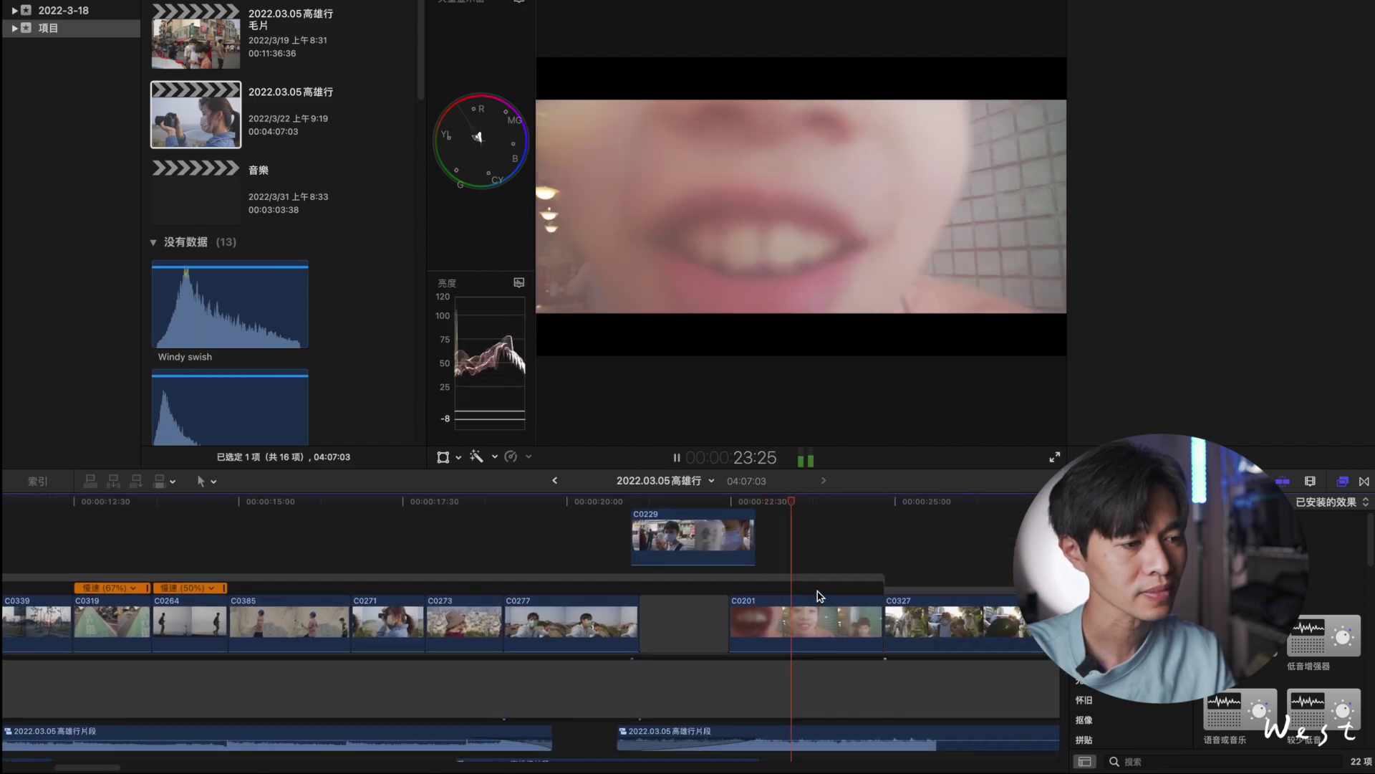
key(space)
Step: Play the switch from C0229 to C0201 from 00:00:22:29, pausing at 00:00:22:50 and continuing to 00:00:27:22
scroll(813, 566, up, 3)
click(728, 503)
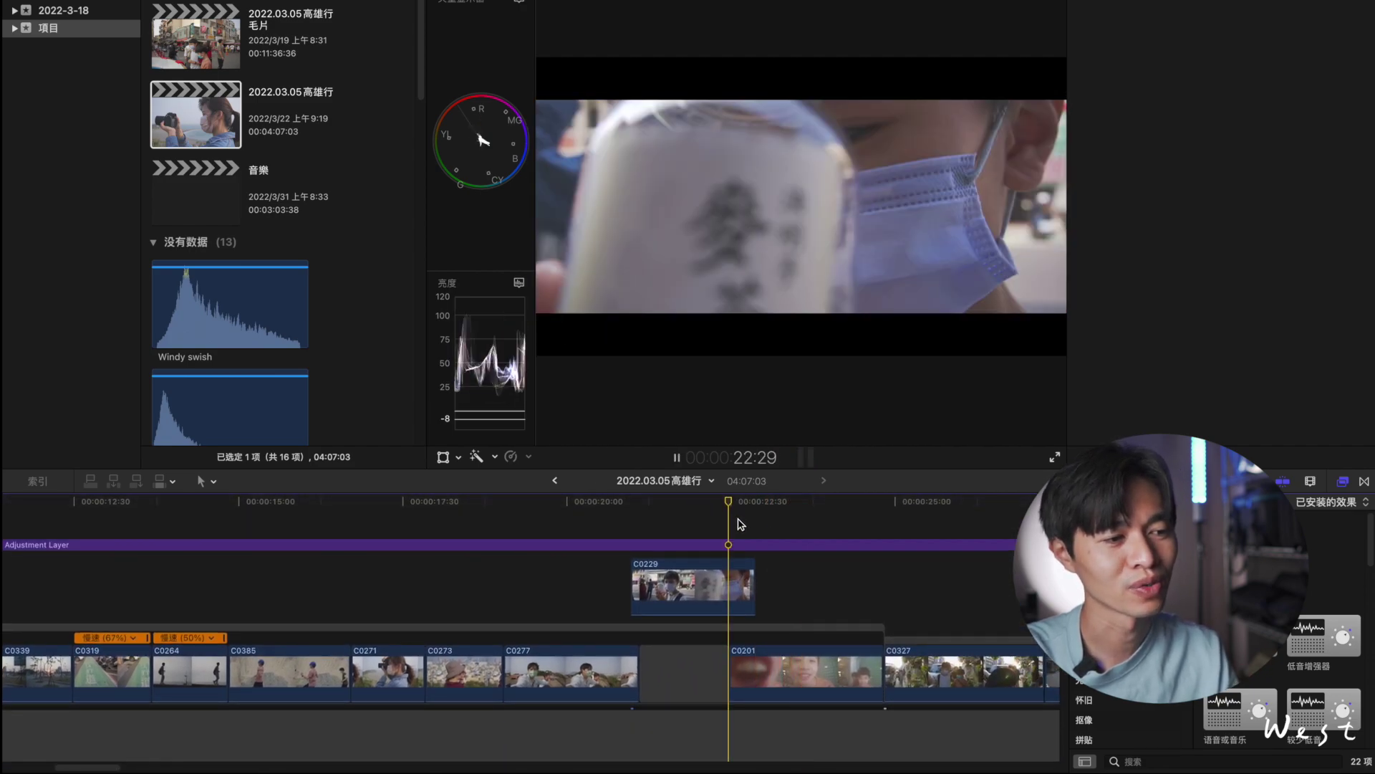
key(space)
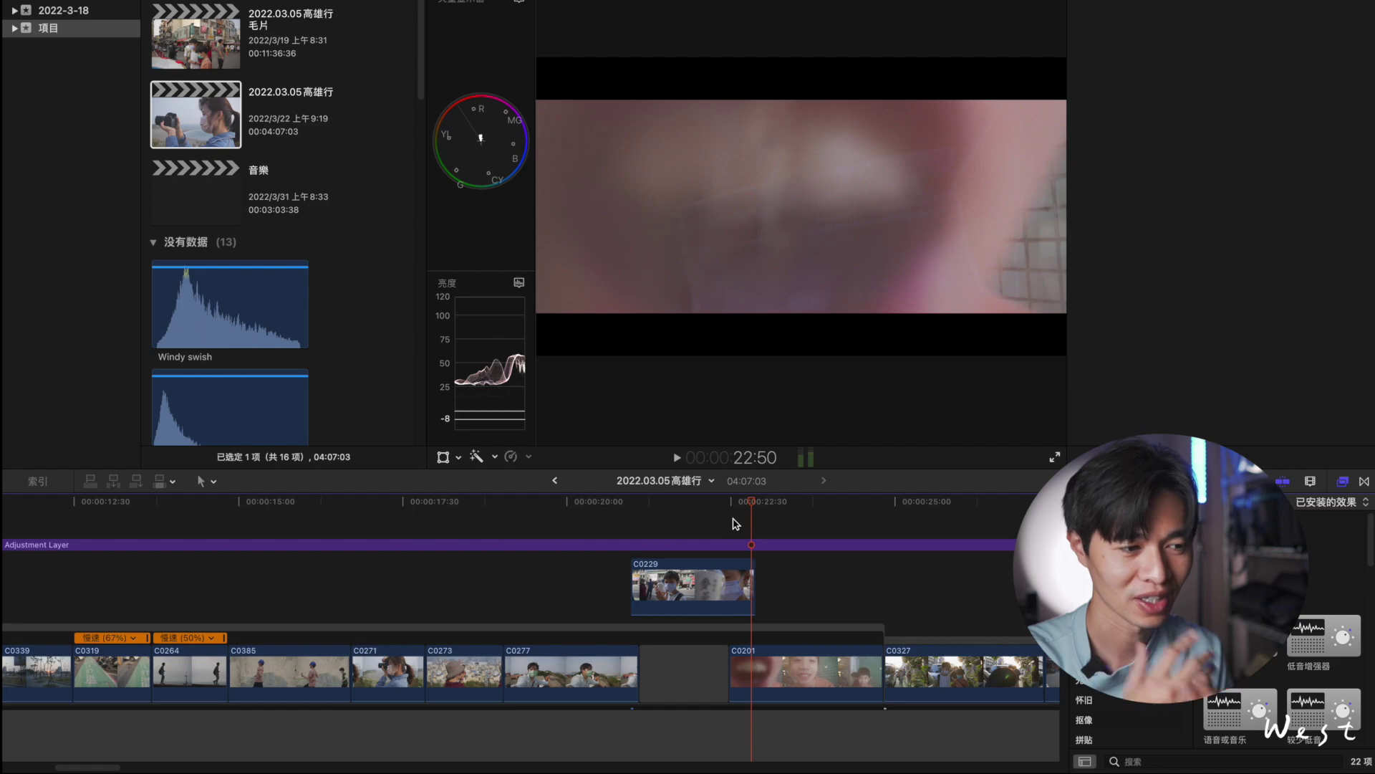
key(space)
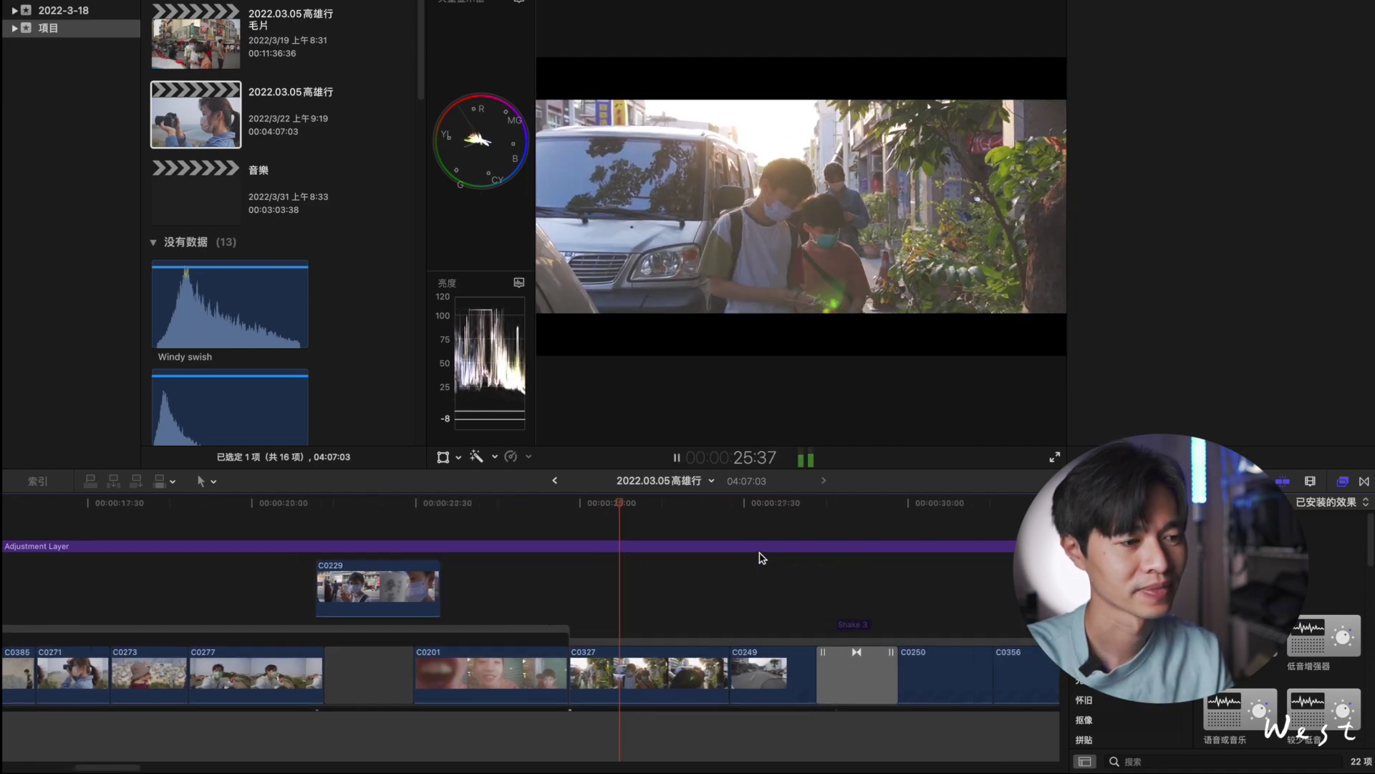
key(space)
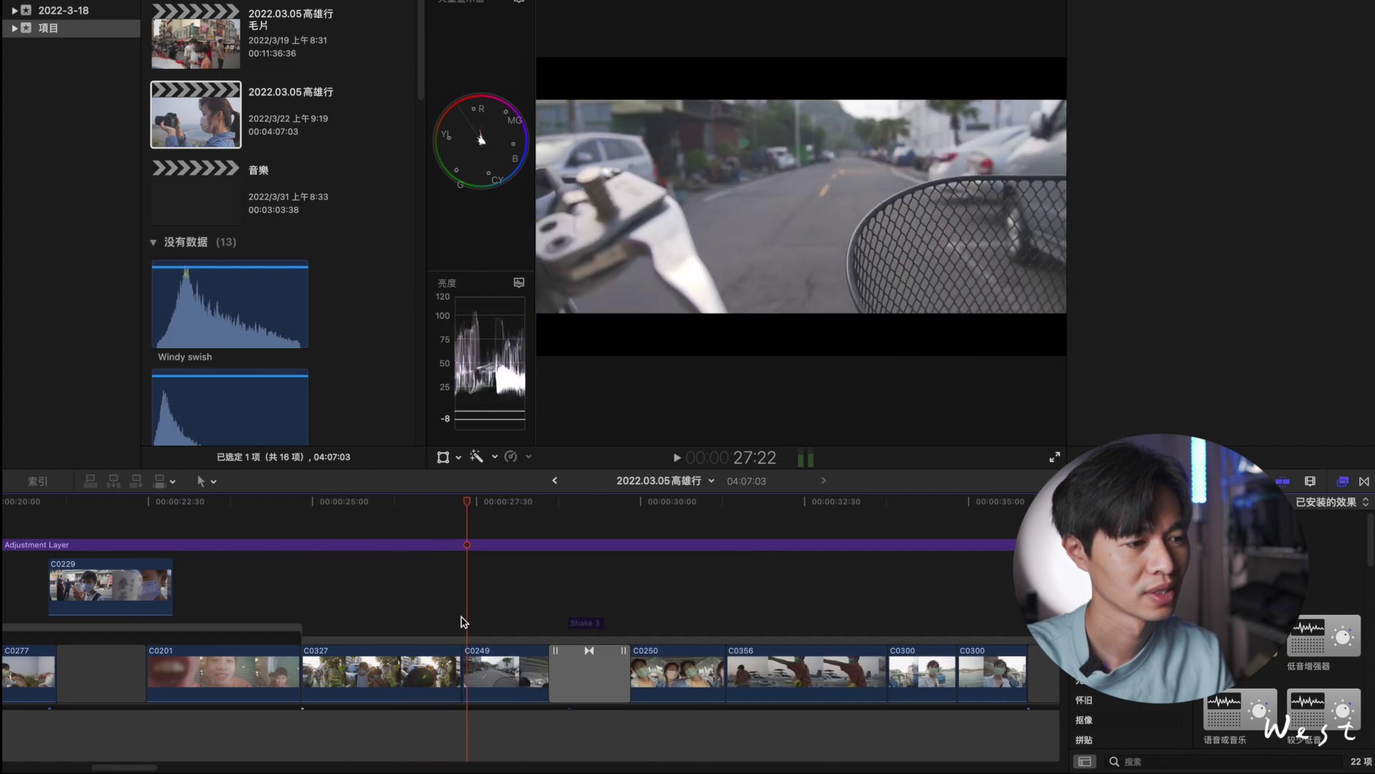
Step: Display C0327's speed segments in the retime editor and play from just before that clip through C0249, pausing at 00:00:27:18
click(371, 503)
click(385, 682)
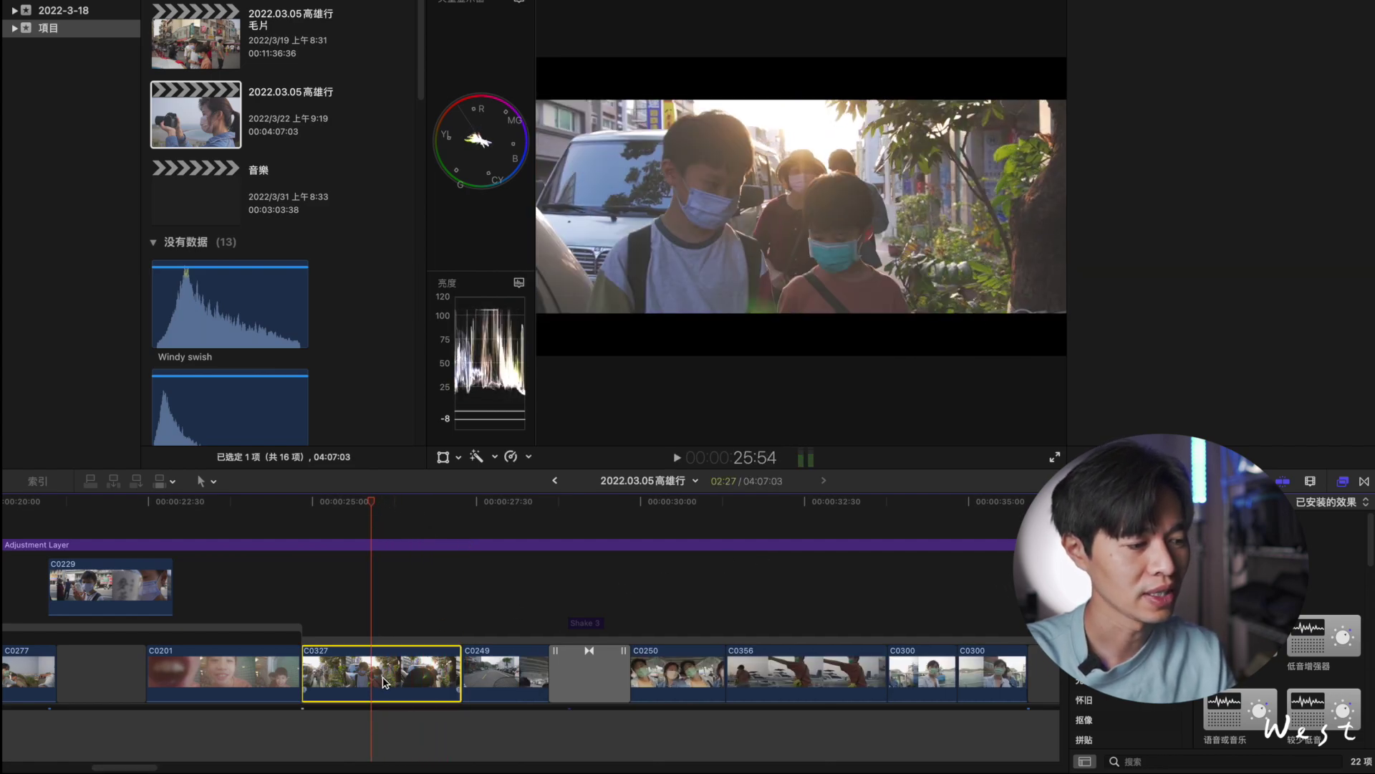
key(super+r)
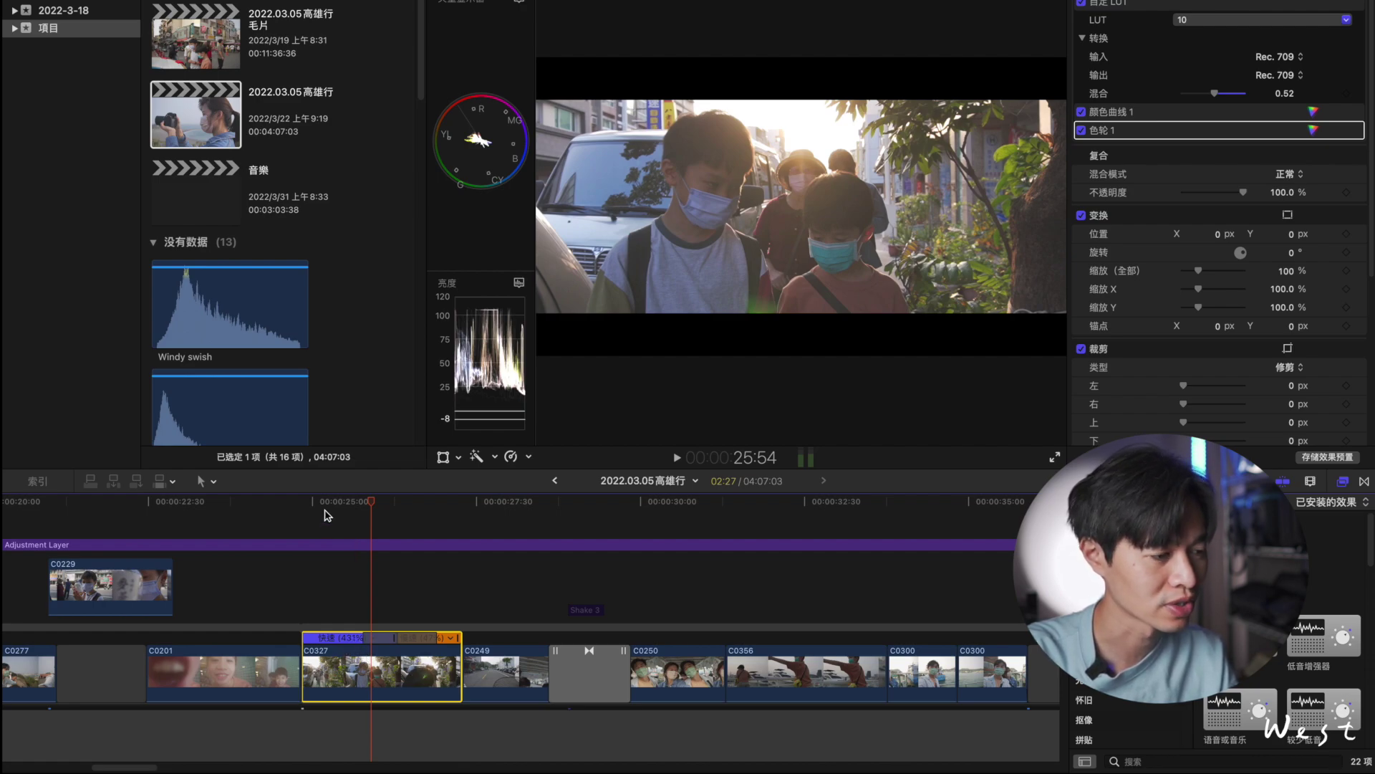
click(287, 505)
key(space)
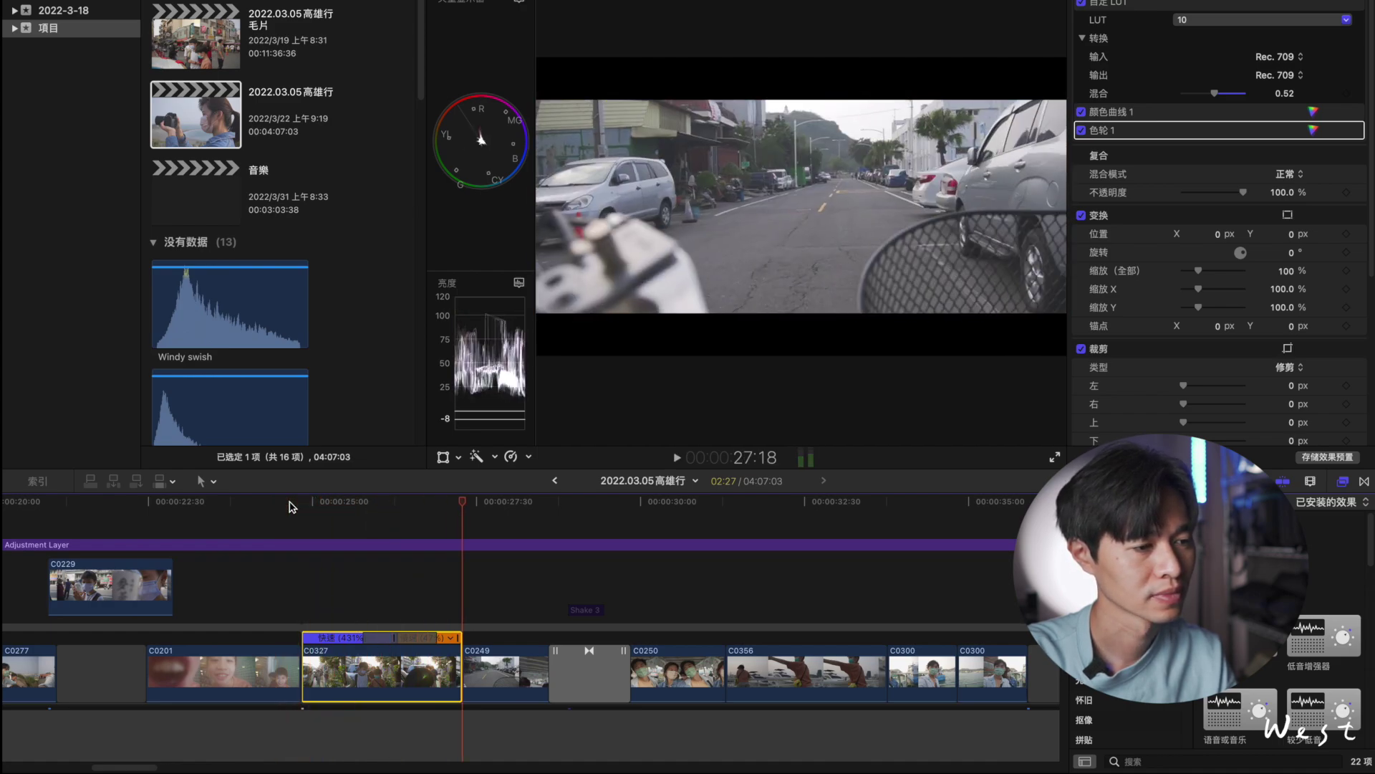
key(space)
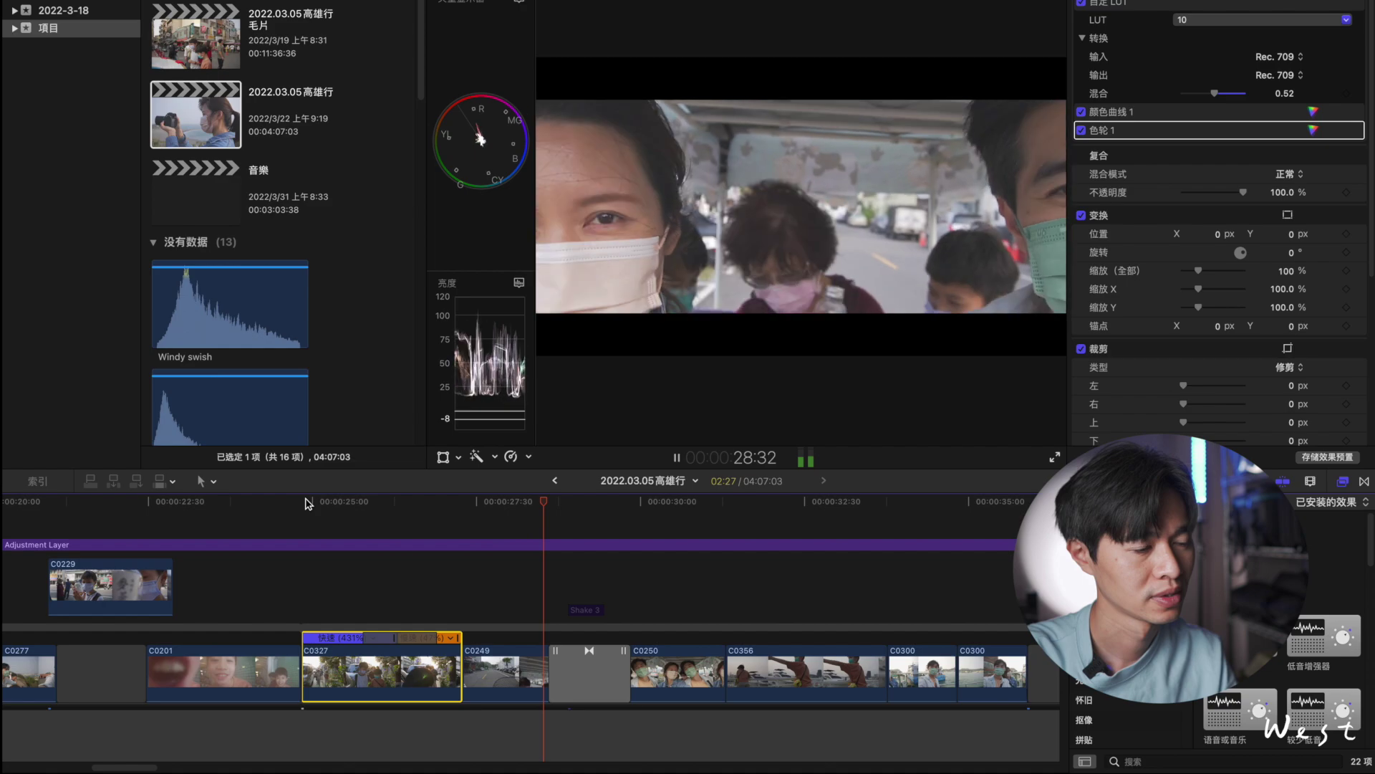
Step: Remove the transition between clips C0249 and C0250 to leave a plain cut
key(space)
scroll(670, 680, down, 3)
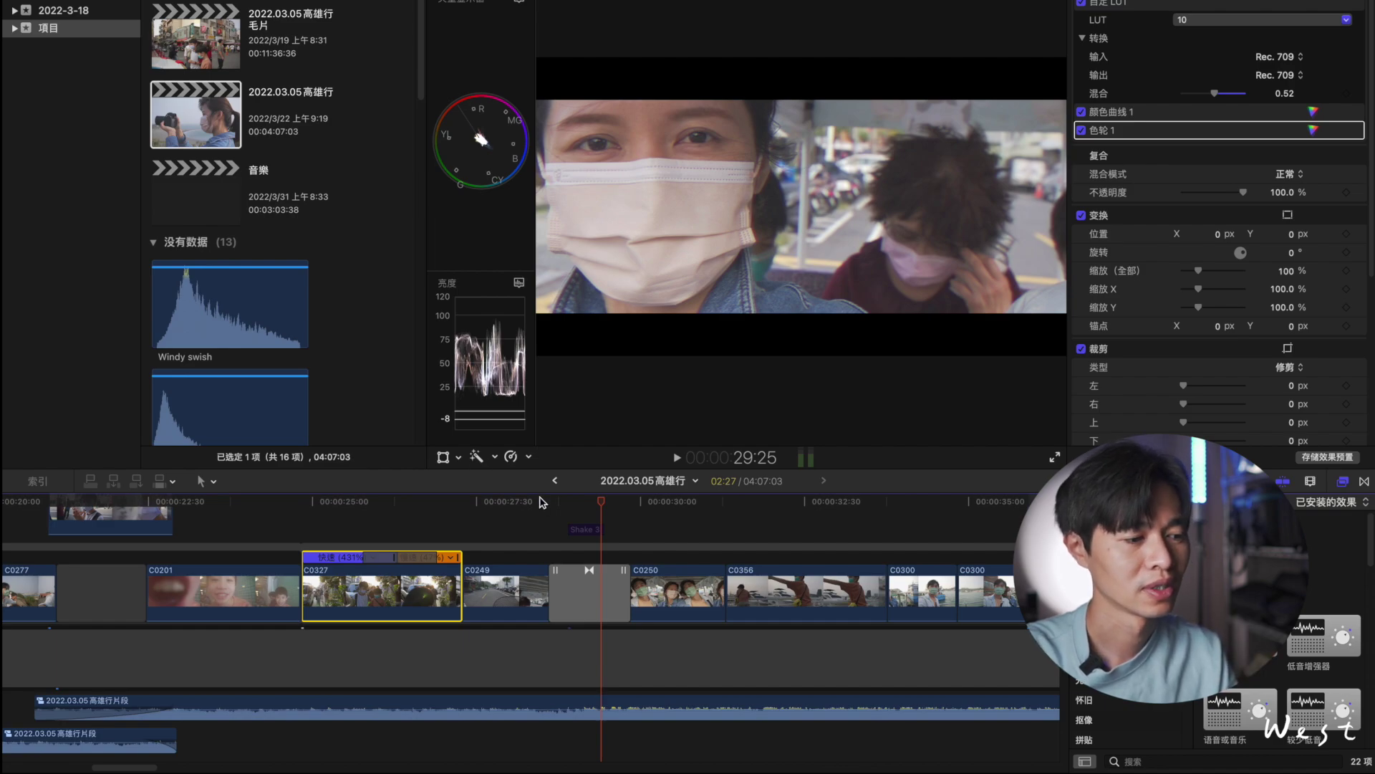
click(547, 502)
click(570, 600)
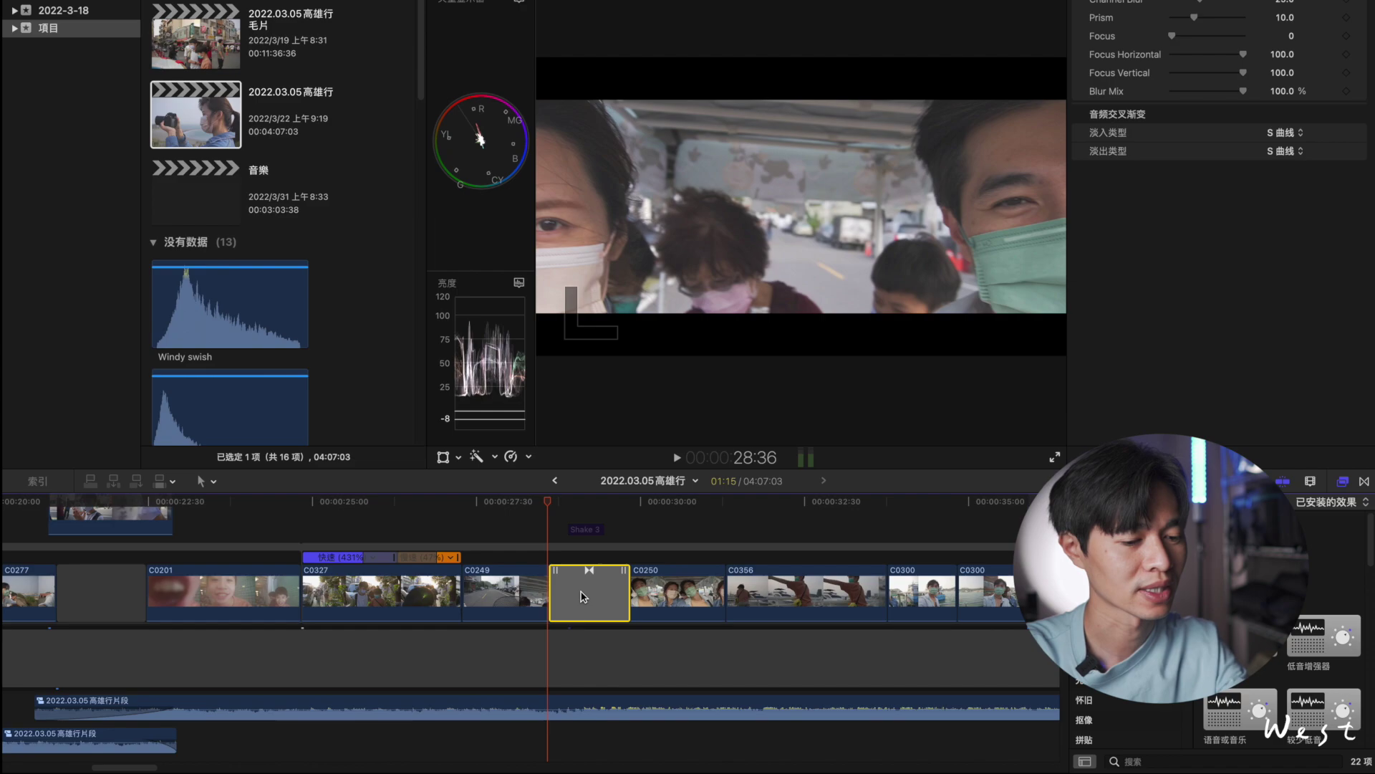
key(Delete)
Step: Play the plain cut from C0249 to C0250 several times from just before it, stopping at 00:00:30:04
key(space)
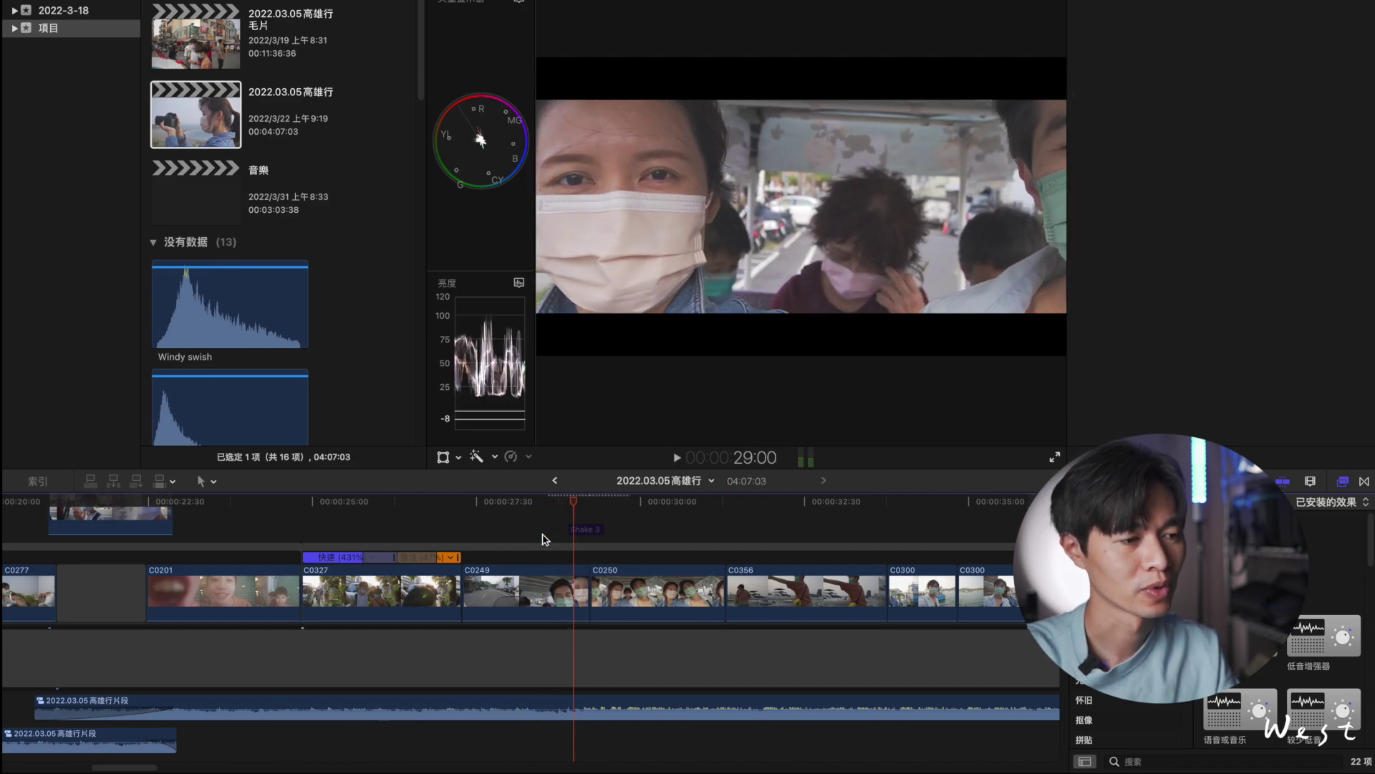
click(513, 502)
key(space)
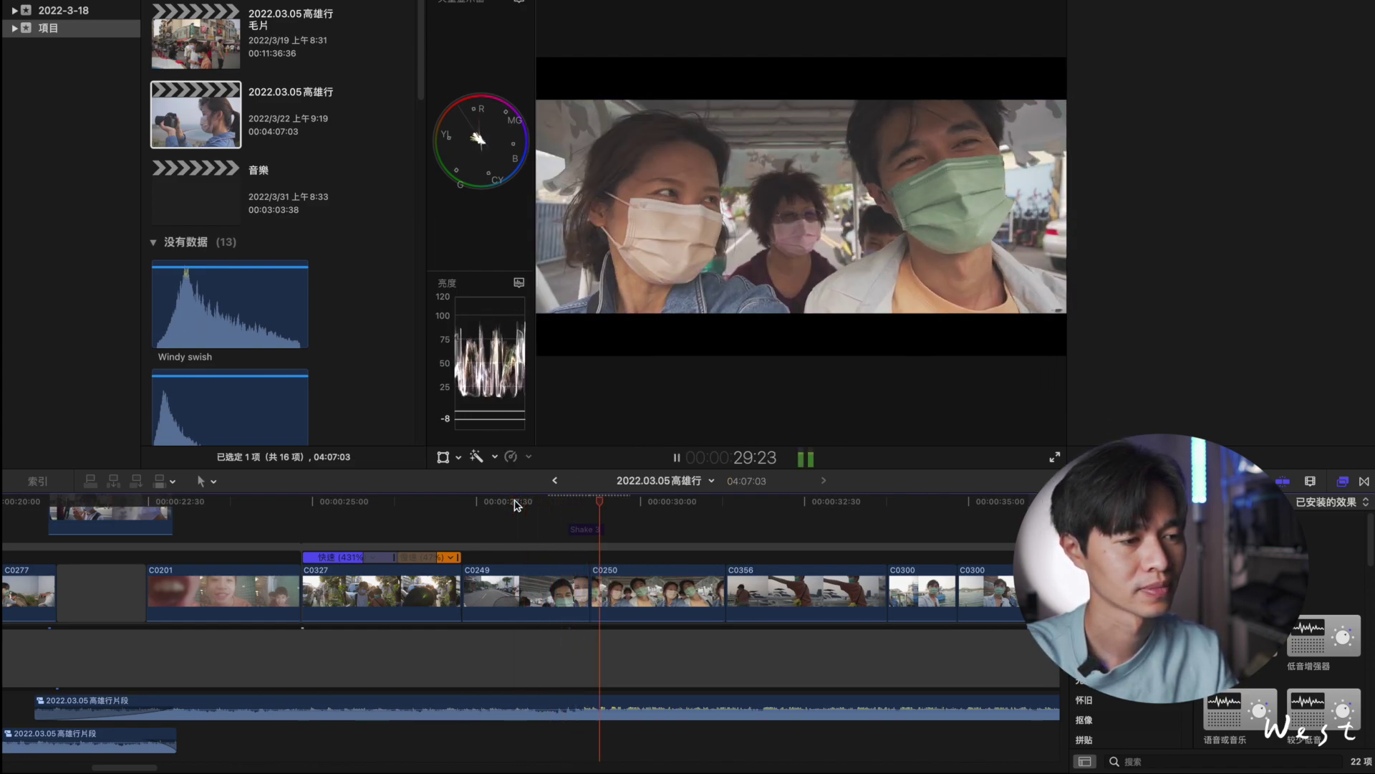
click(514, 503)
key(space)
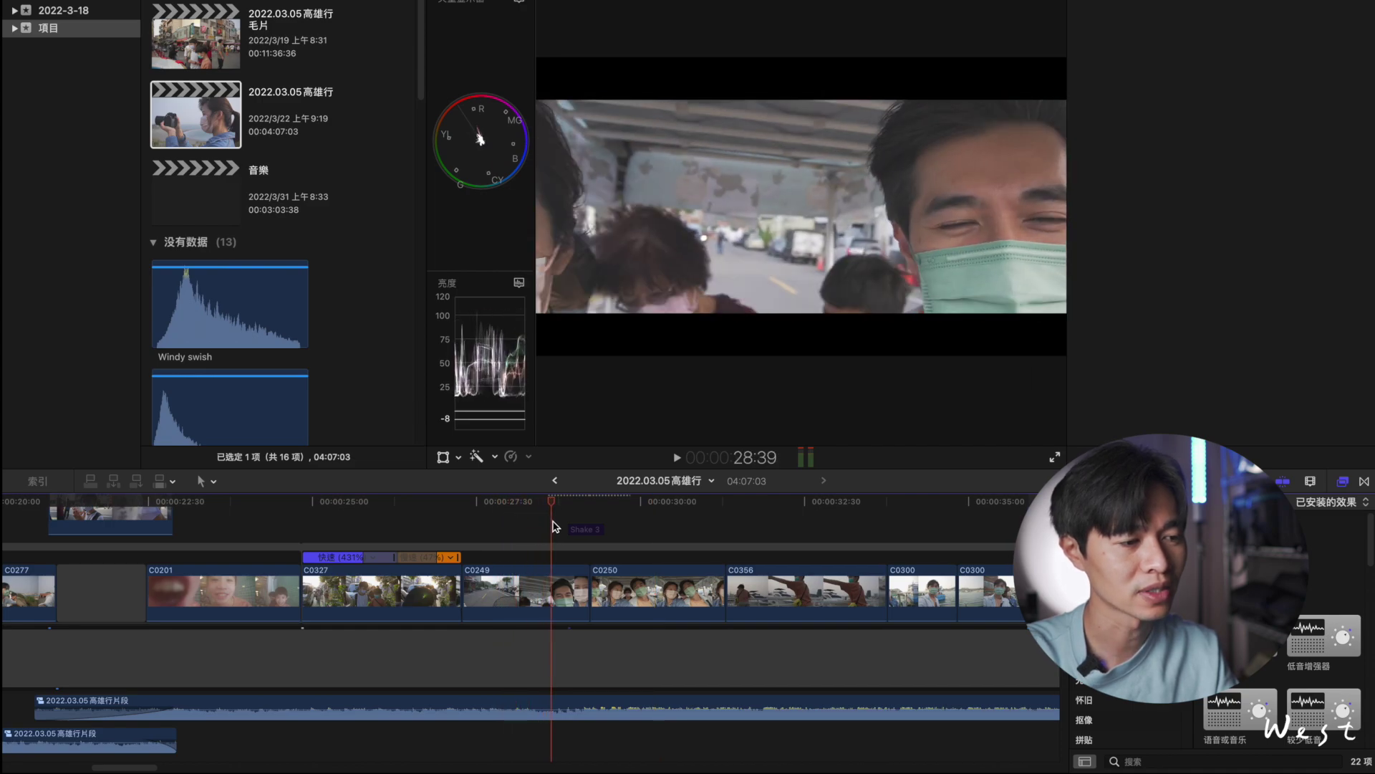
click(566, 527)
drag(566, 526, 534, 545)
key(space)
key(space)
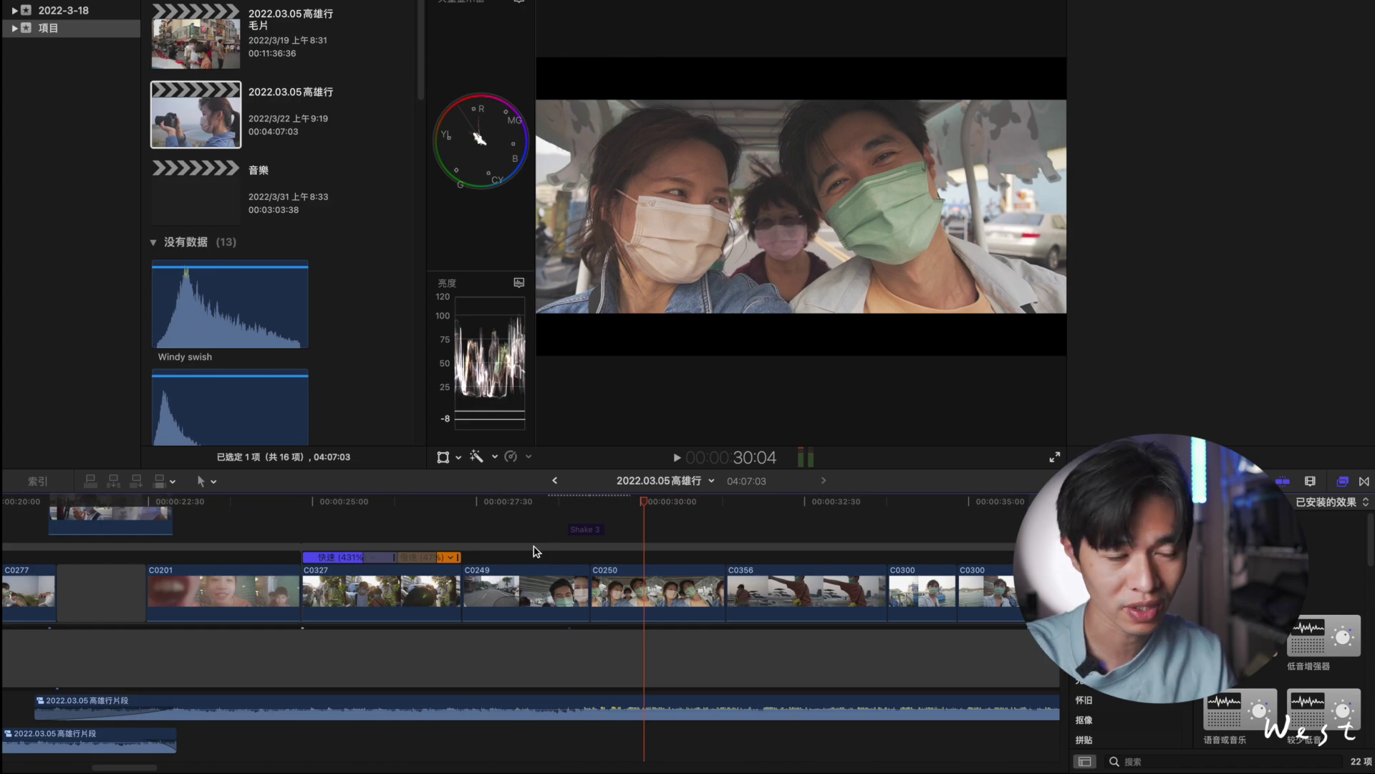
Step: Restore the transition between C0249 and C0250 and play through it from 00:00:28:09
key(super+t)
click(520, 505)
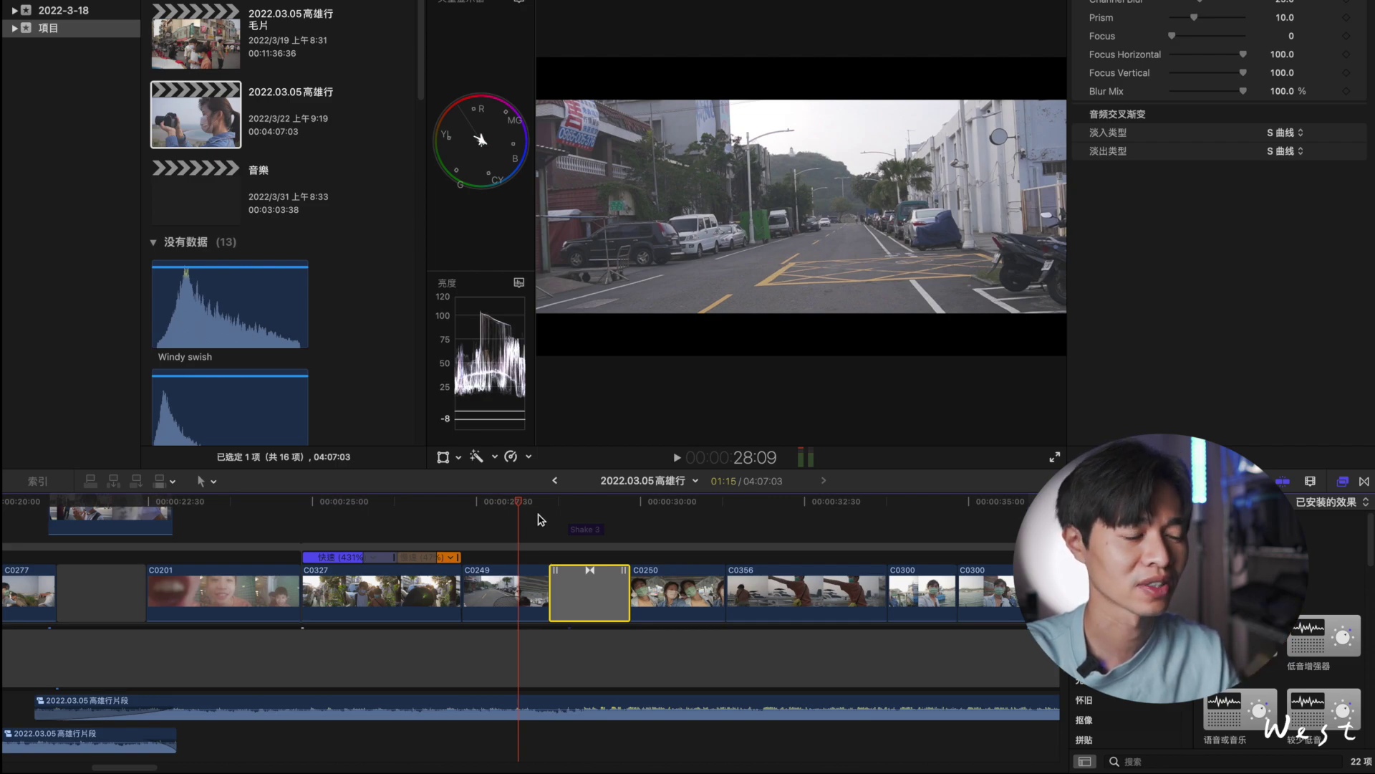
key(space)
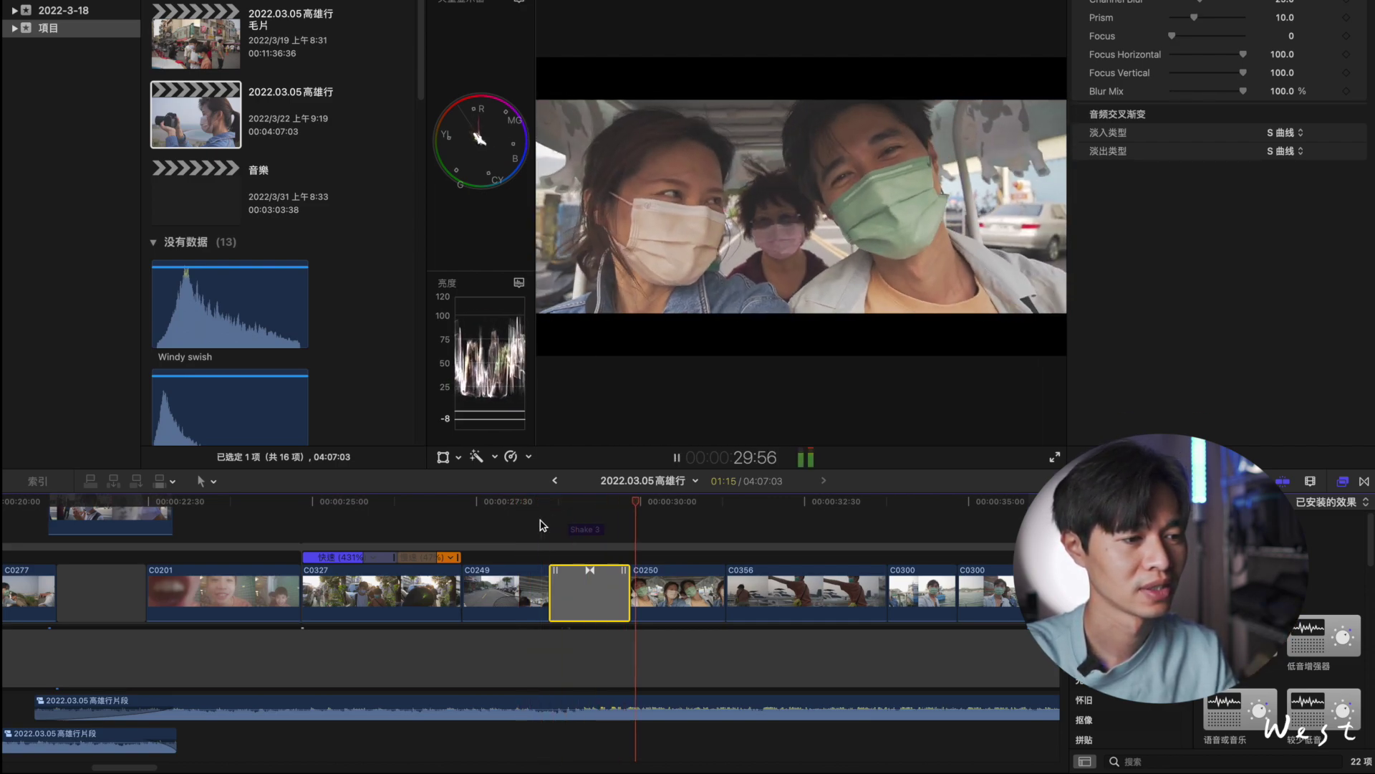
key(space)
Step: Continue playing to 00:00:33:57, then replay the opening of C0356 from 00:00:31:18 to 00:00:32:05
key(space)
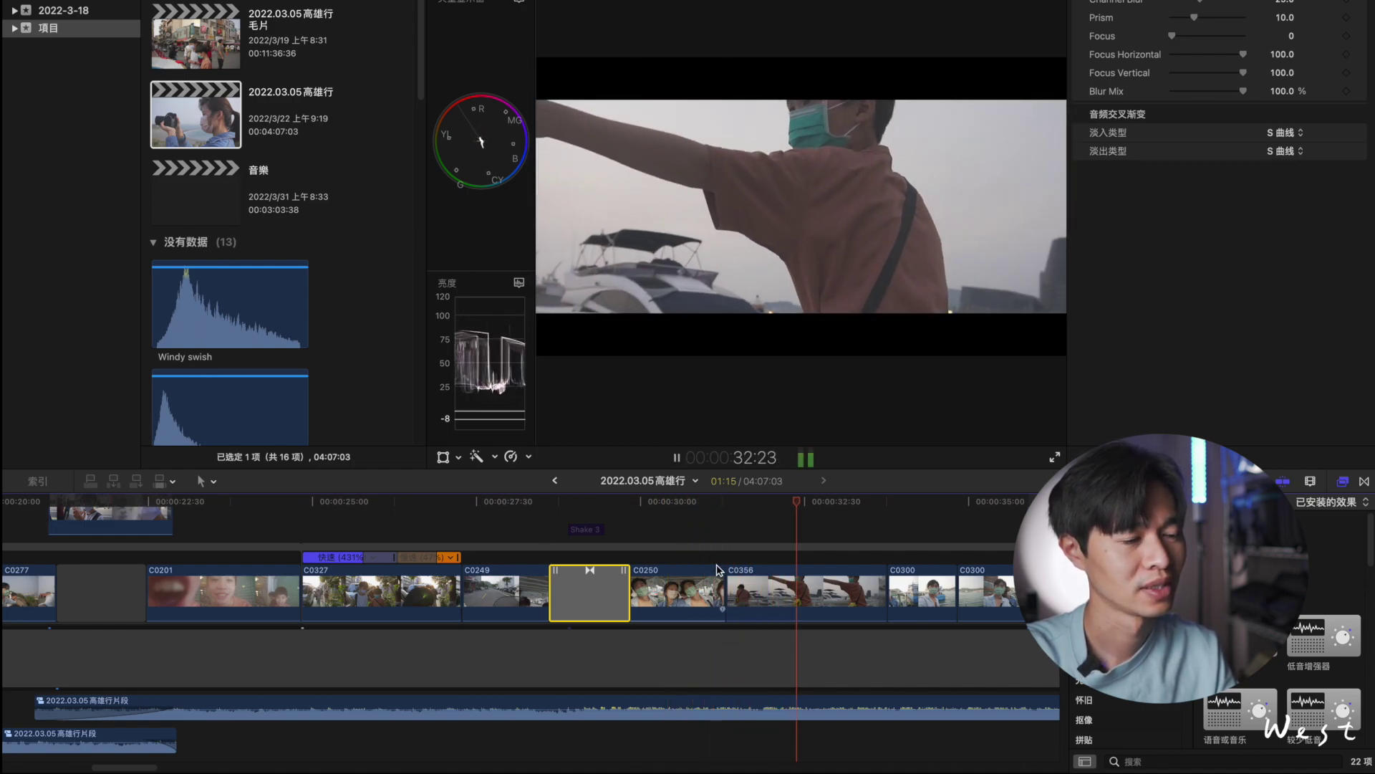
key(space)
scroll(752, 547, right, 3)
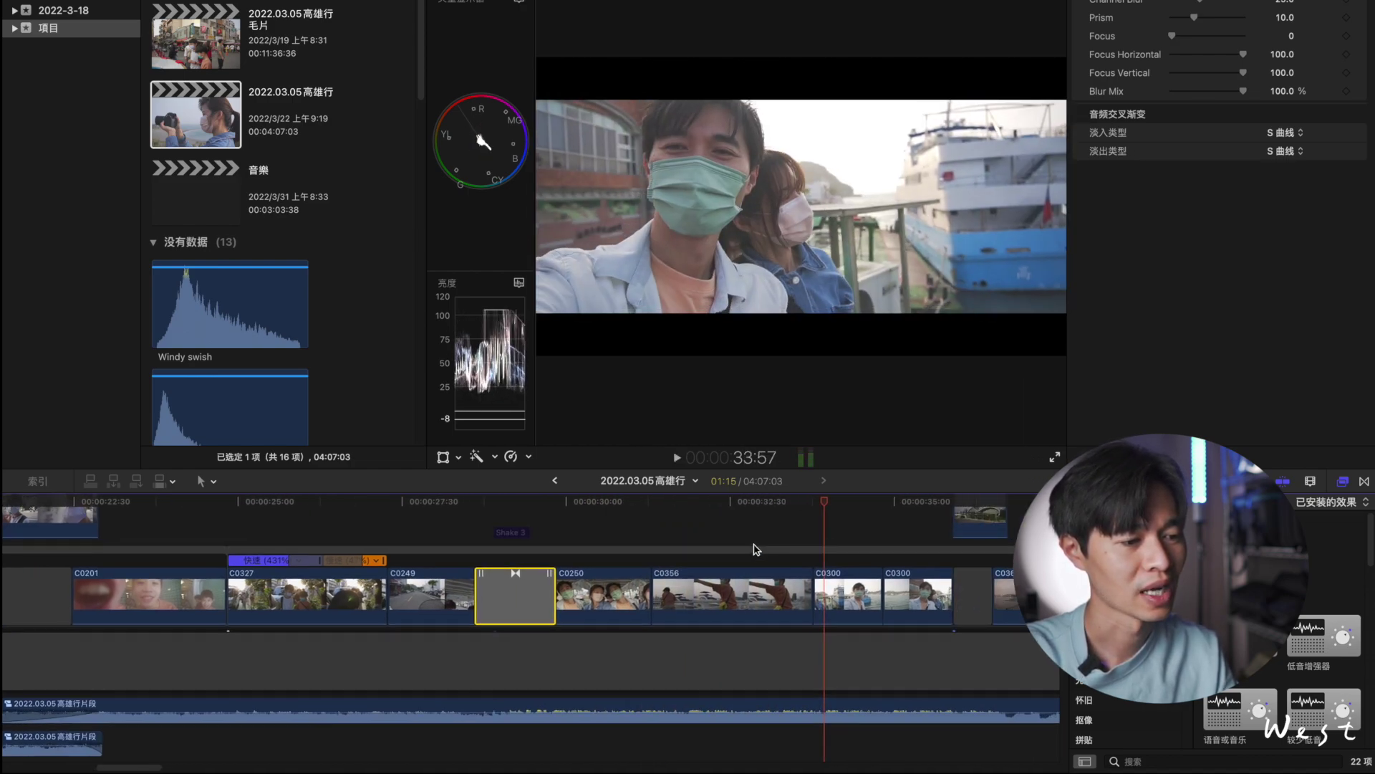
drag(681, 501, 694, 506)
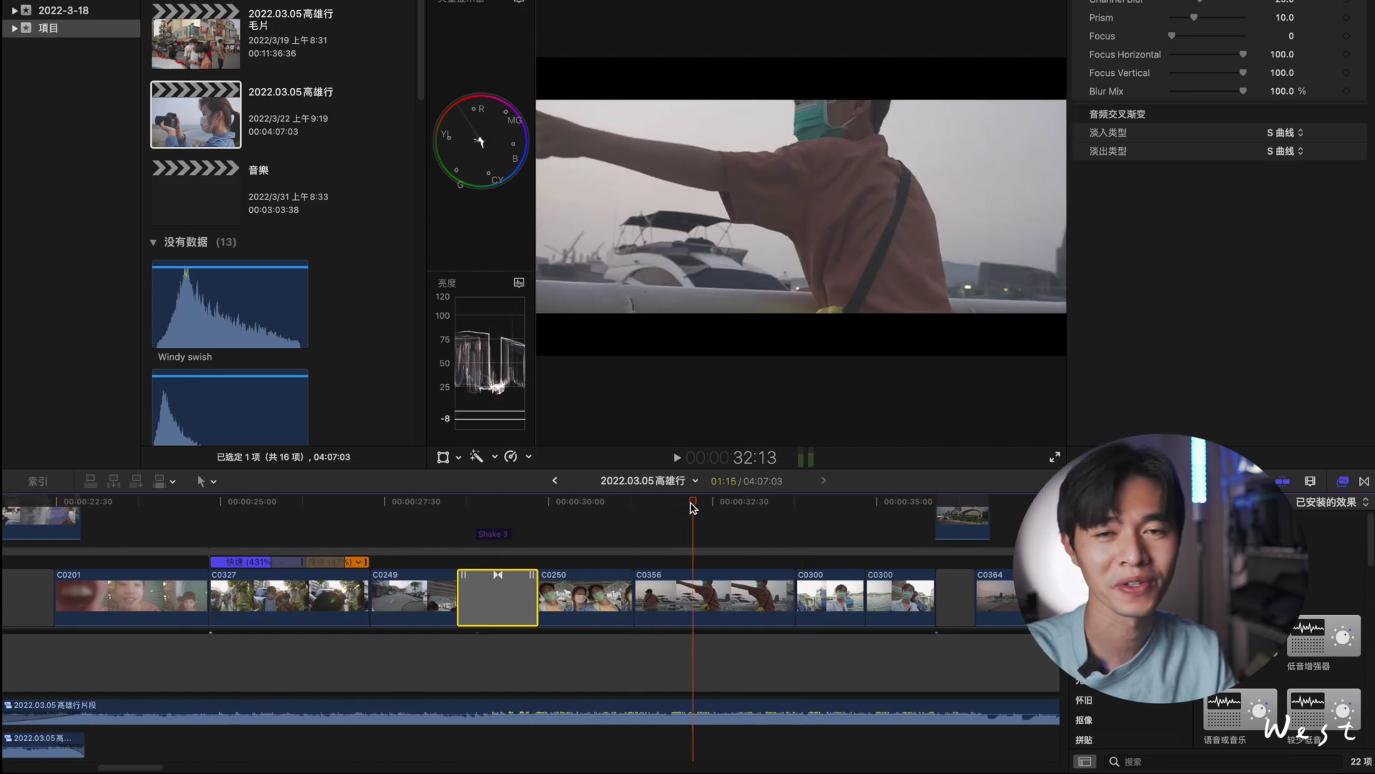
drag(694, 506, 631, 501)
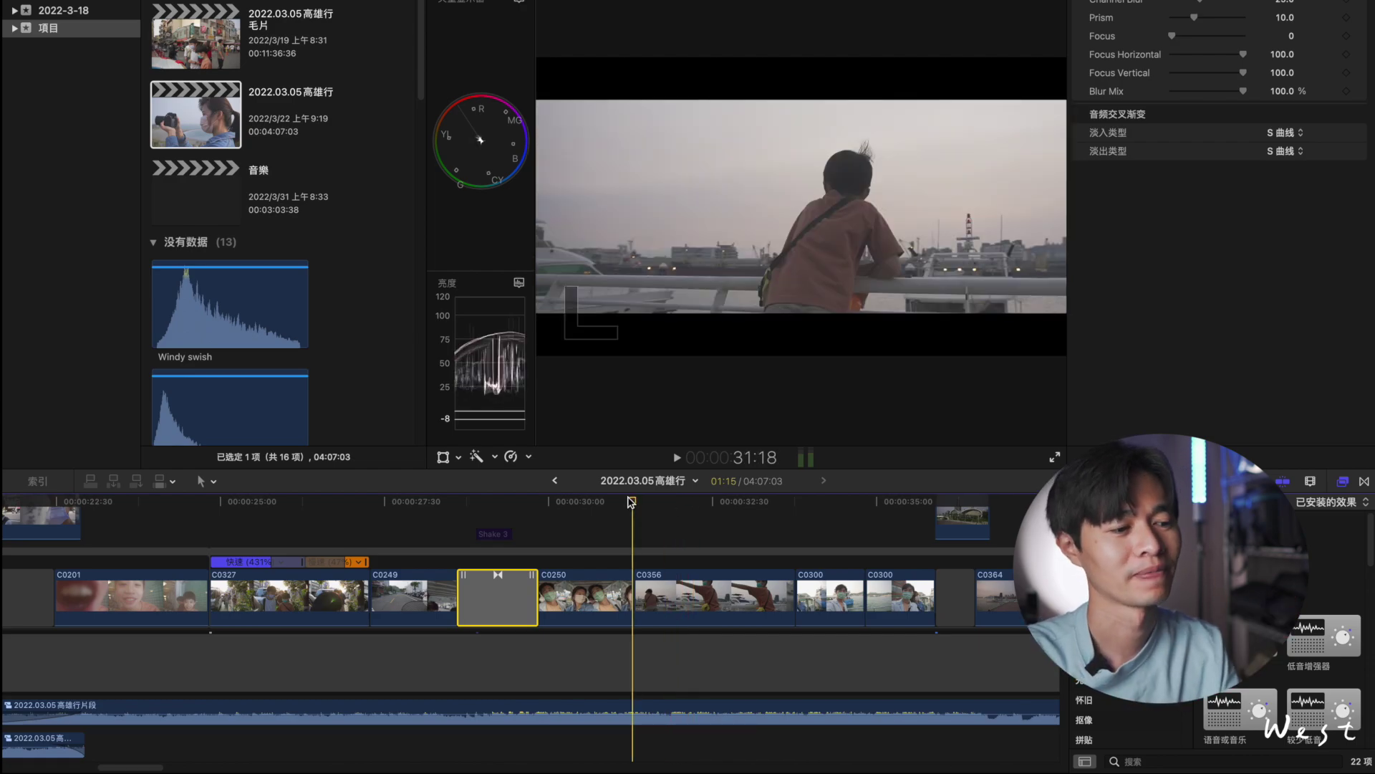
key(space)
key(space)
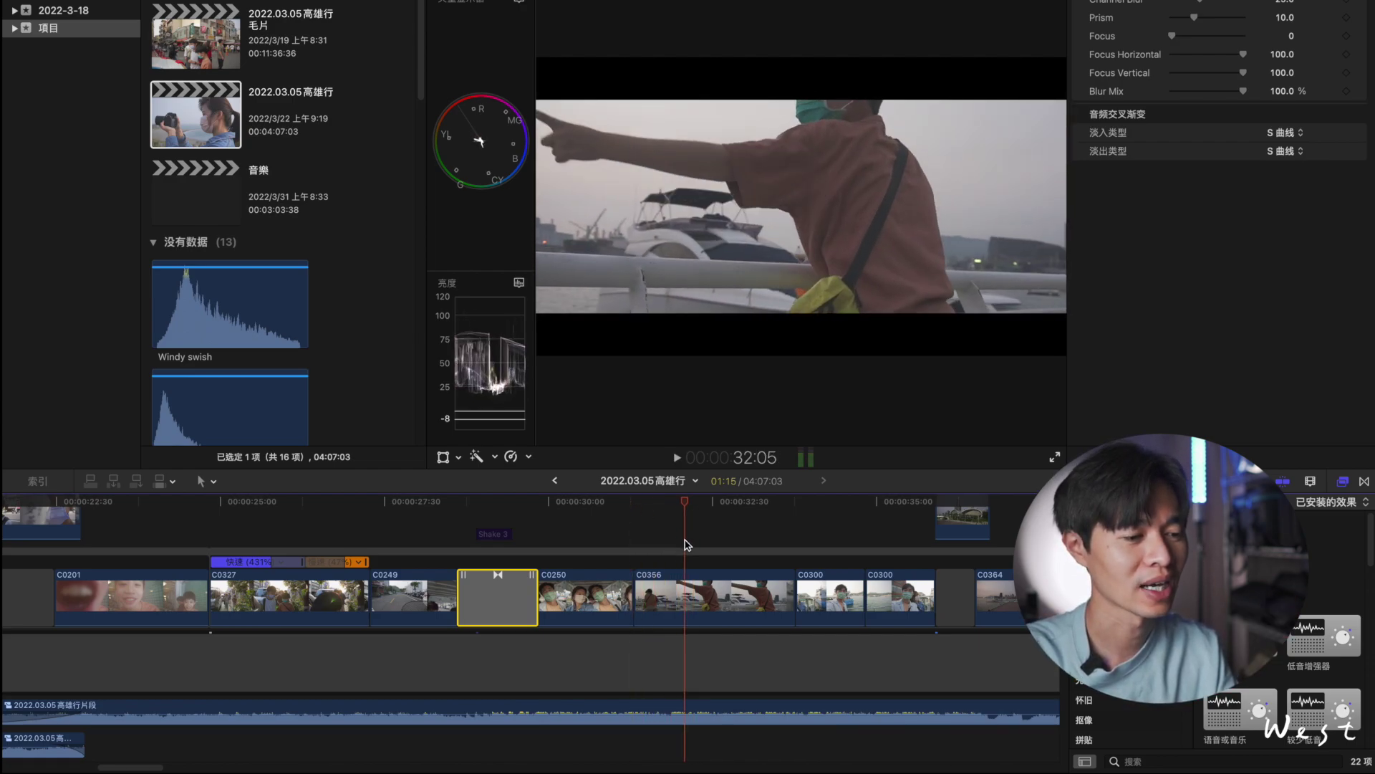
Step: Play C0356 from 00:00:31:28 to 00:00:32:29 and display its speed segments in the retime editor
scroll(686, 544, right, 3)
scroll(636, 541, up, 2)
click(533, 502)
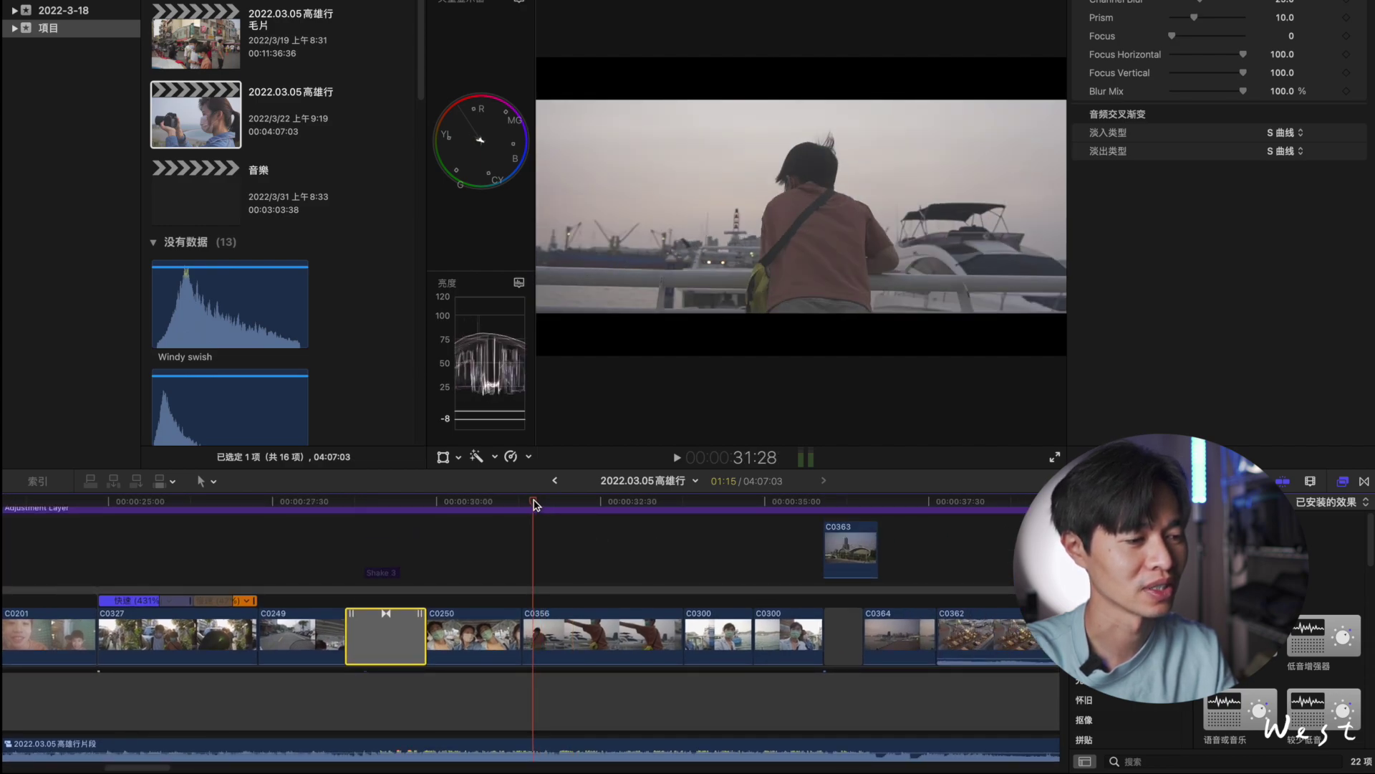
key(space)
click(621, 661)
key(super+r)
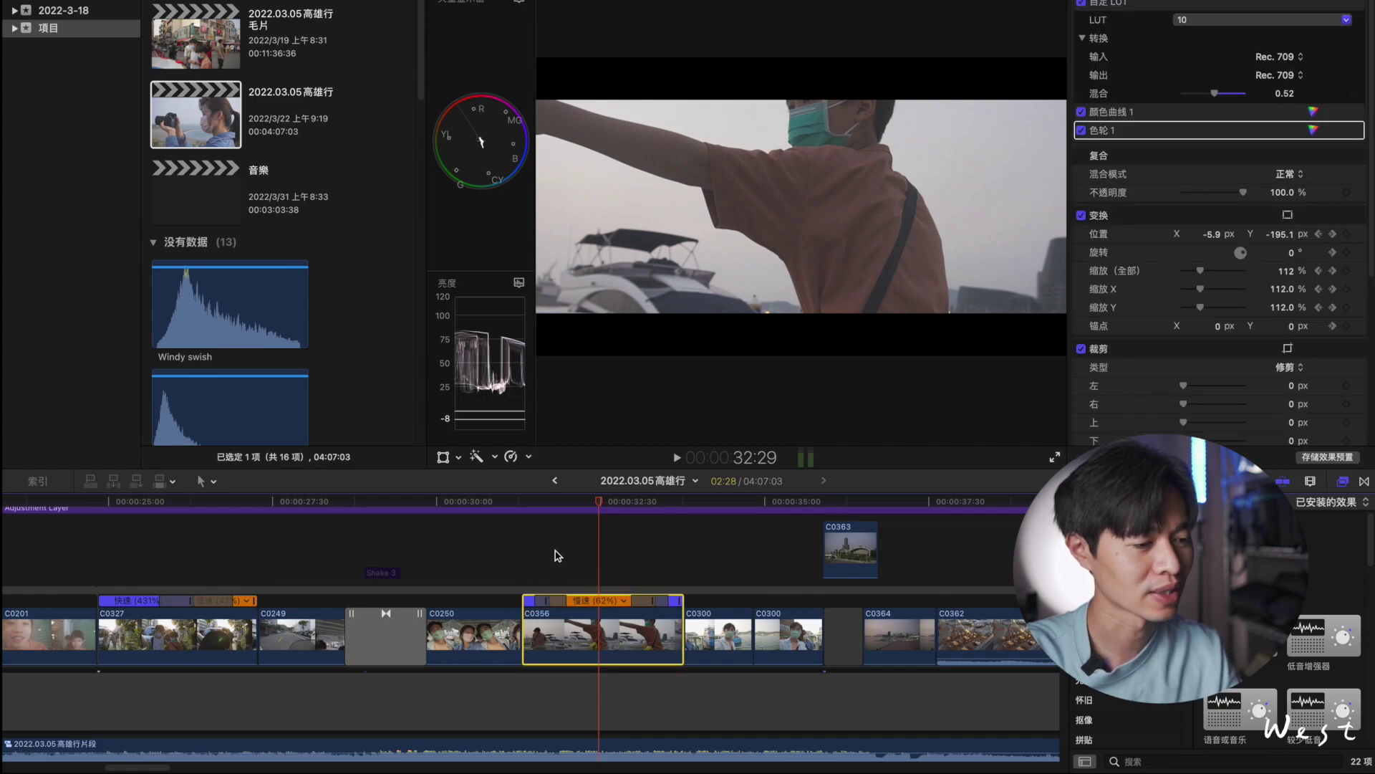
Step: Check C0356's speed changes at its start, 00:00:32:15 and 00:00:33:30, then play from before the clip into the second C0300
click(523, 502)
click(584, 502)
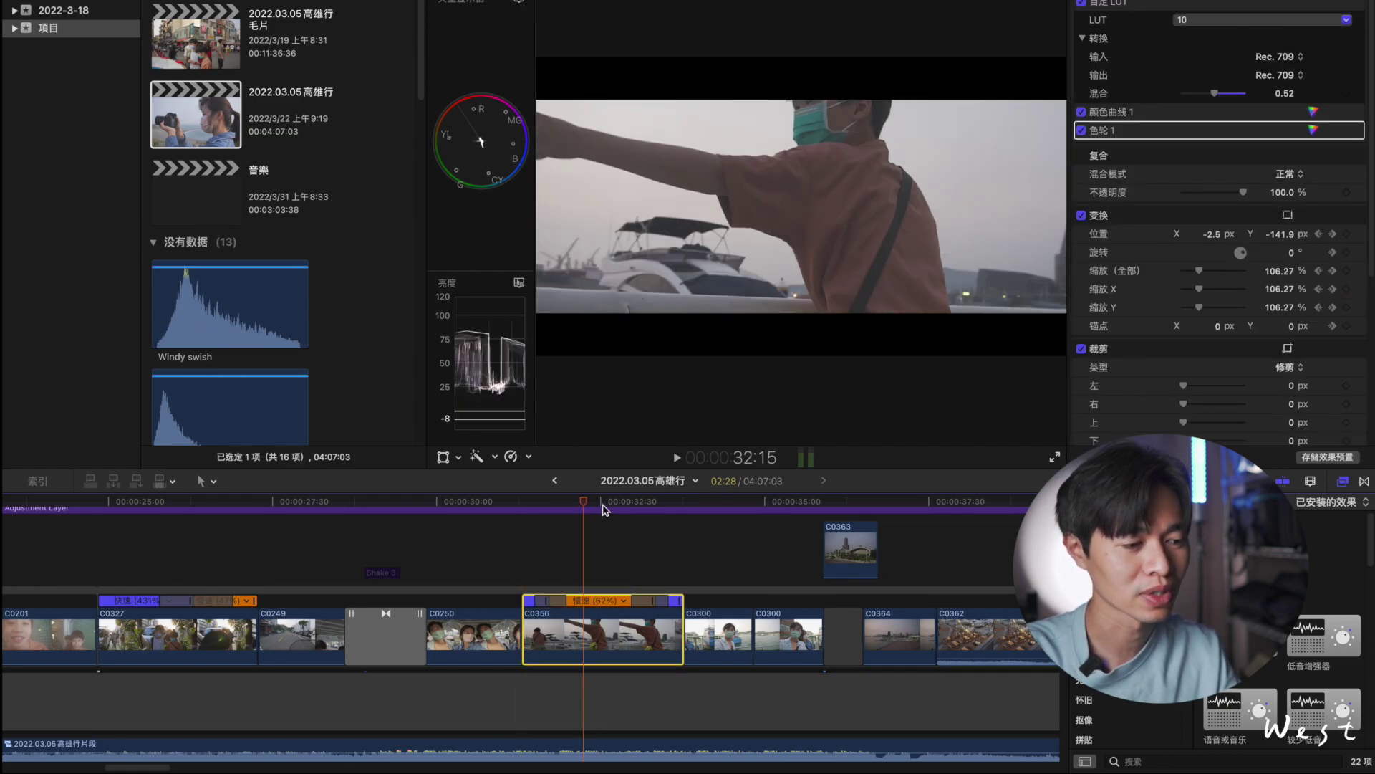
click(679, 510)
click(666, 502)
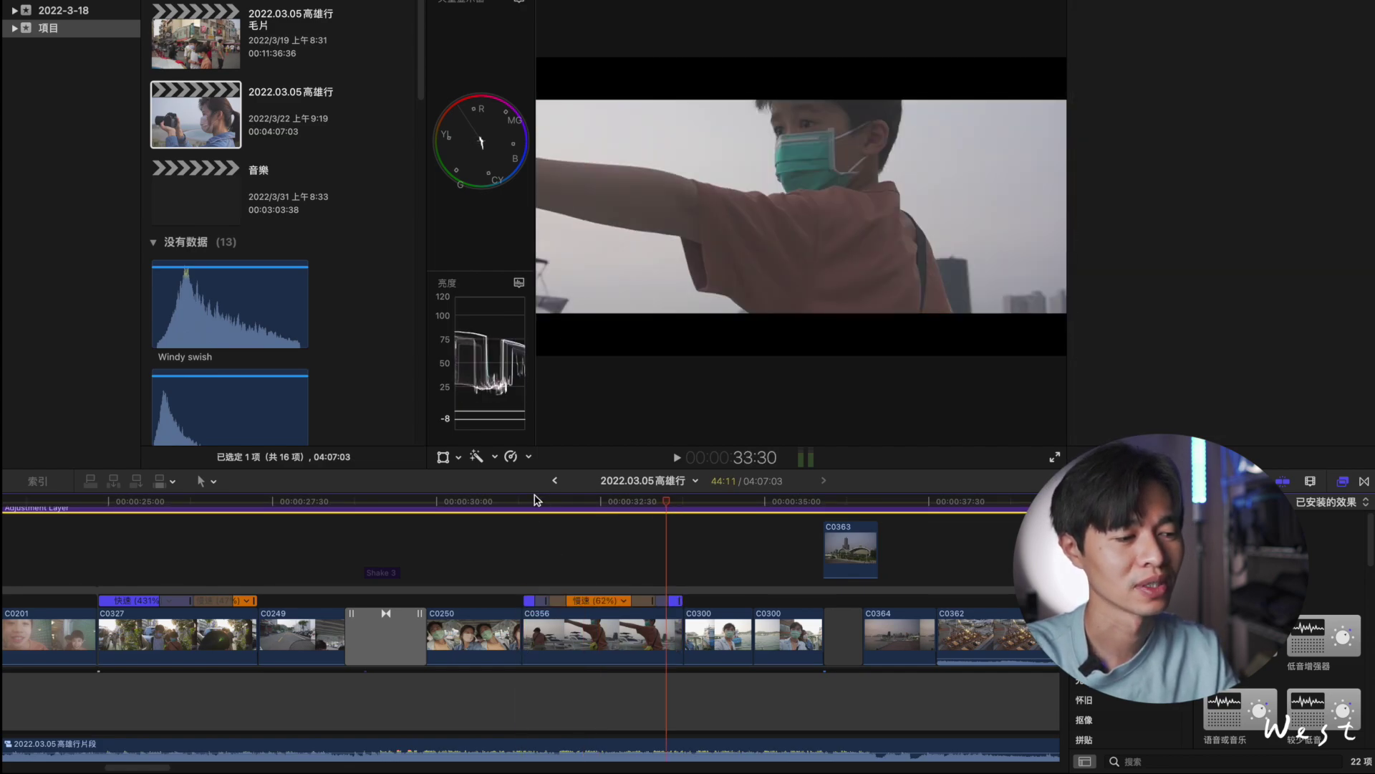
click(491, 501)
key(space)
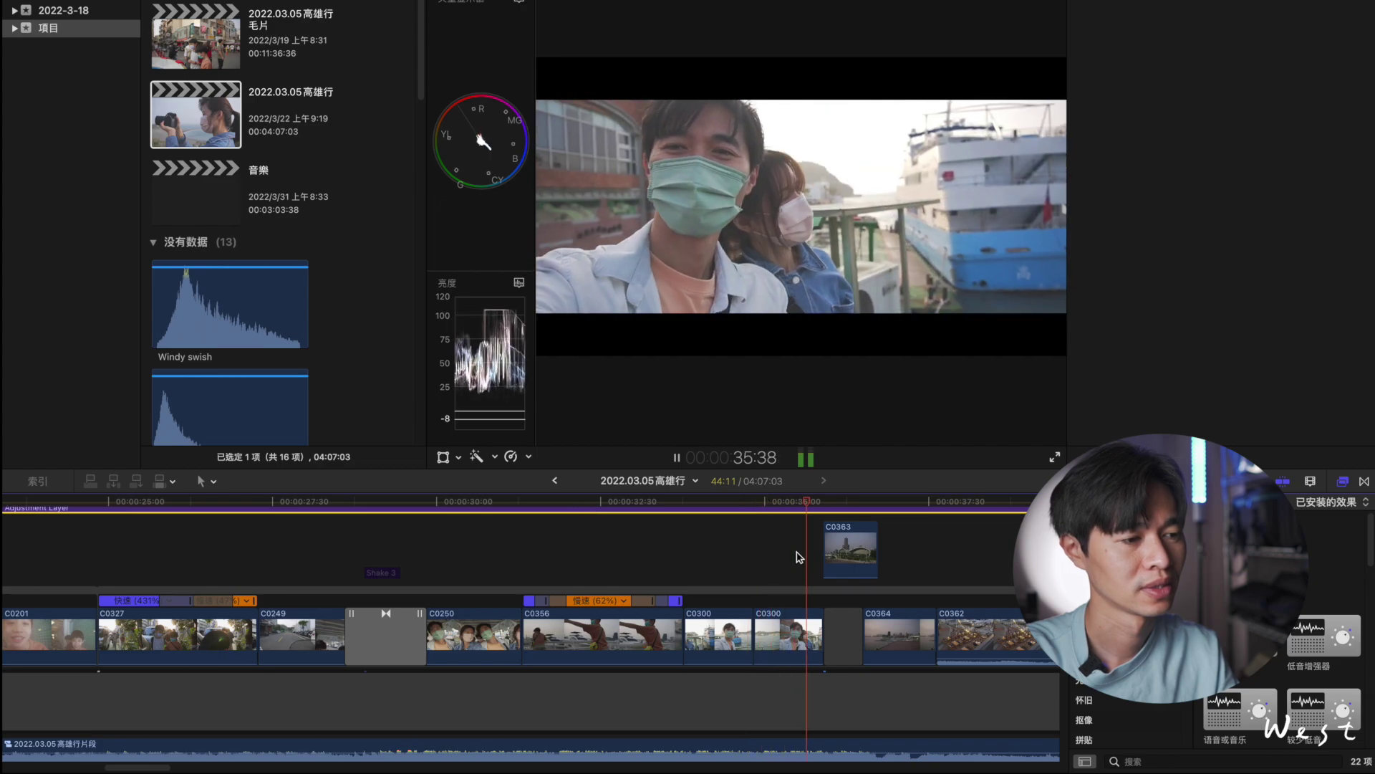
Step: Review the two C0300 clips and play them from 00:00:33:46, pausing at 00:00:35:26 and stopping at 00:00:36:06
click(699, 501)
key(space)
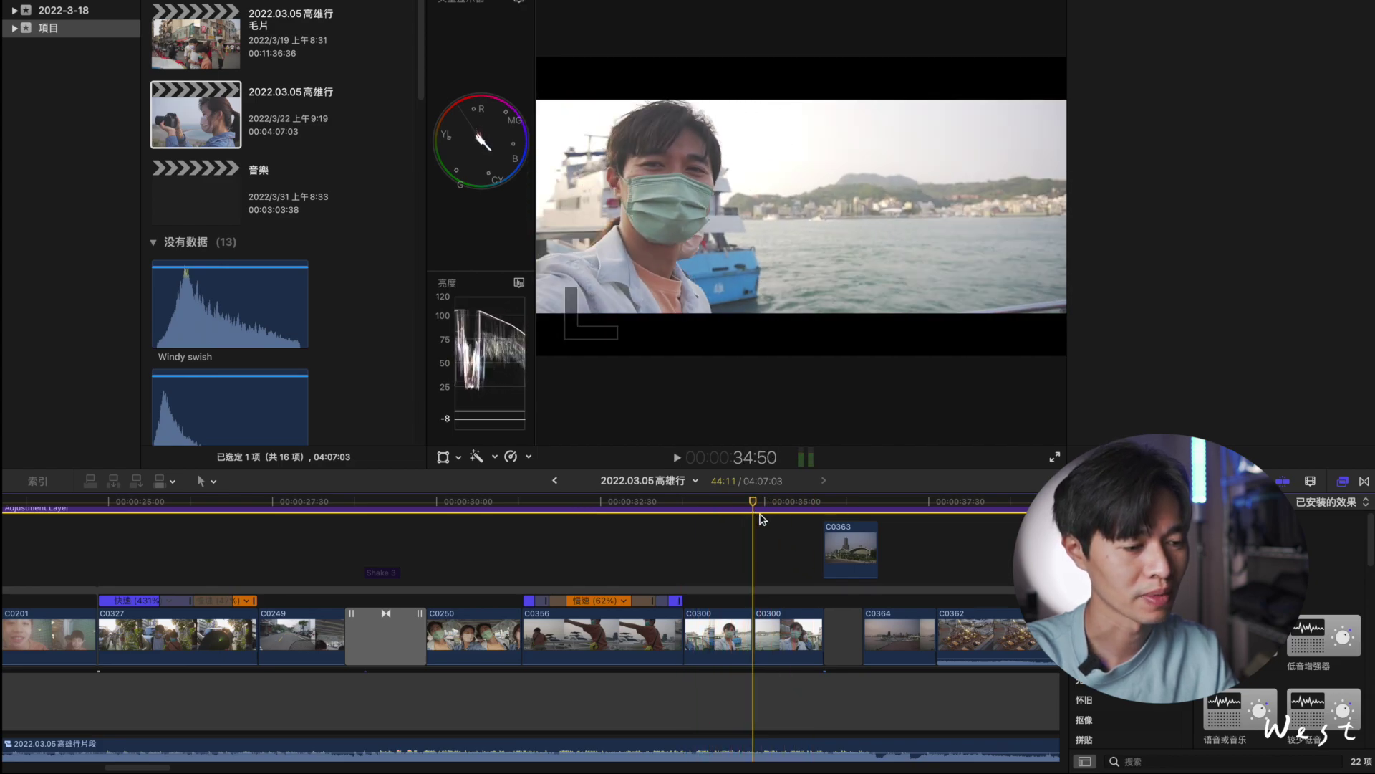
click(711, 536)
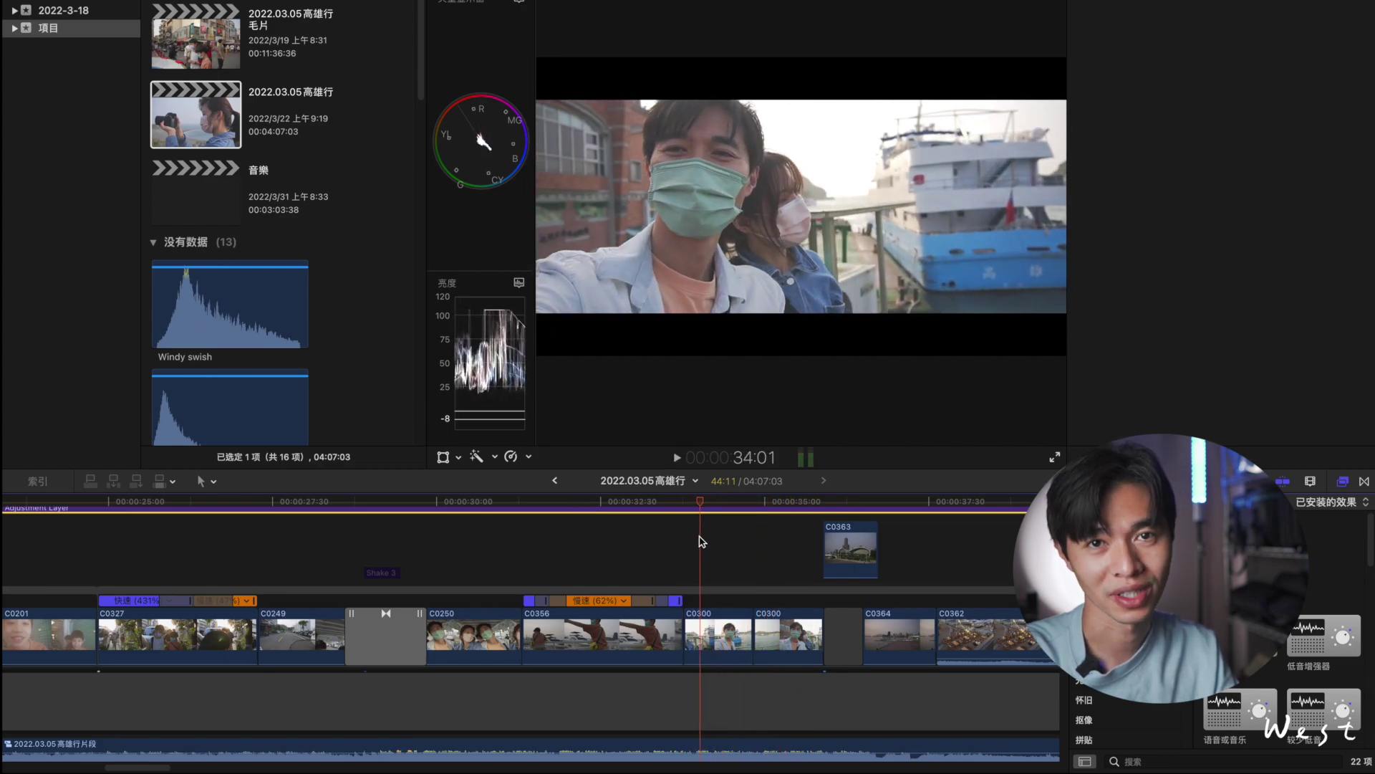
click(681, 502)
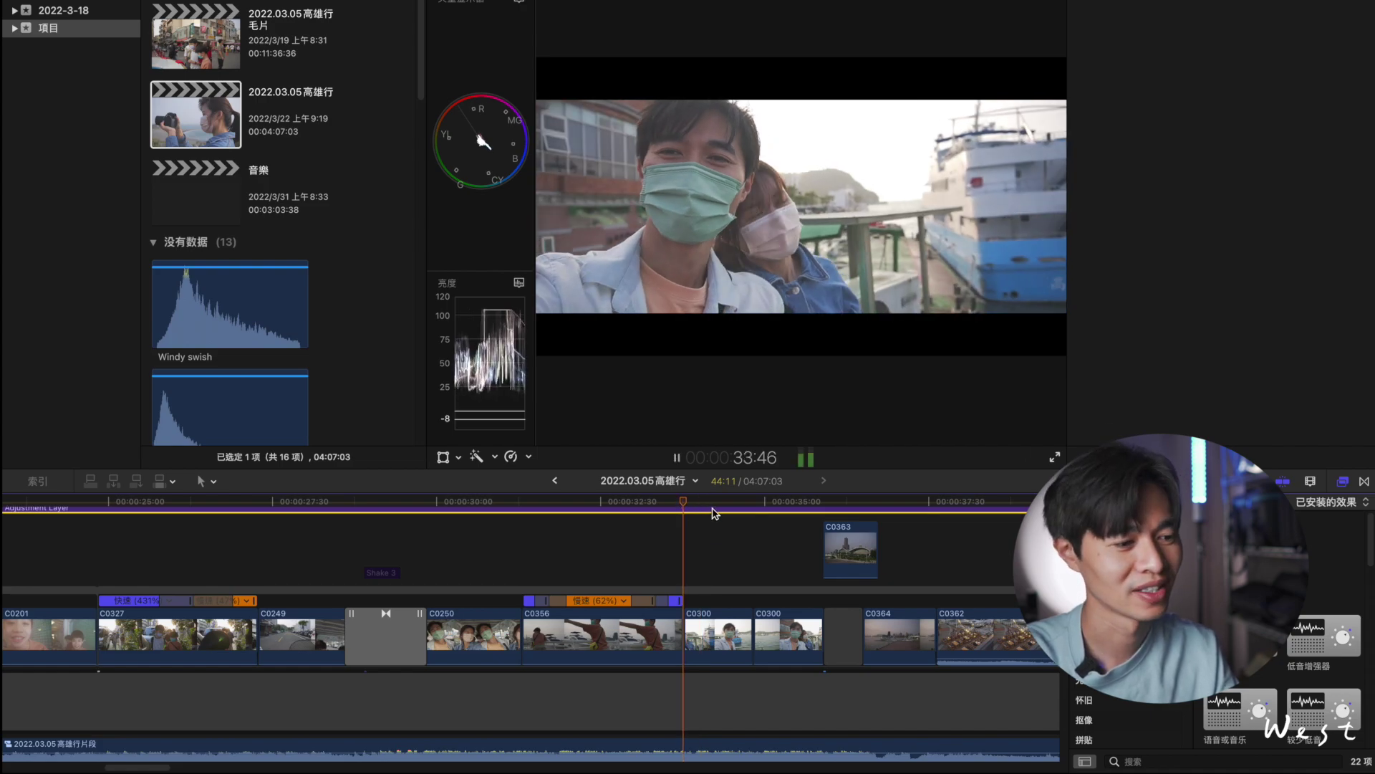
key(space)
key(space)
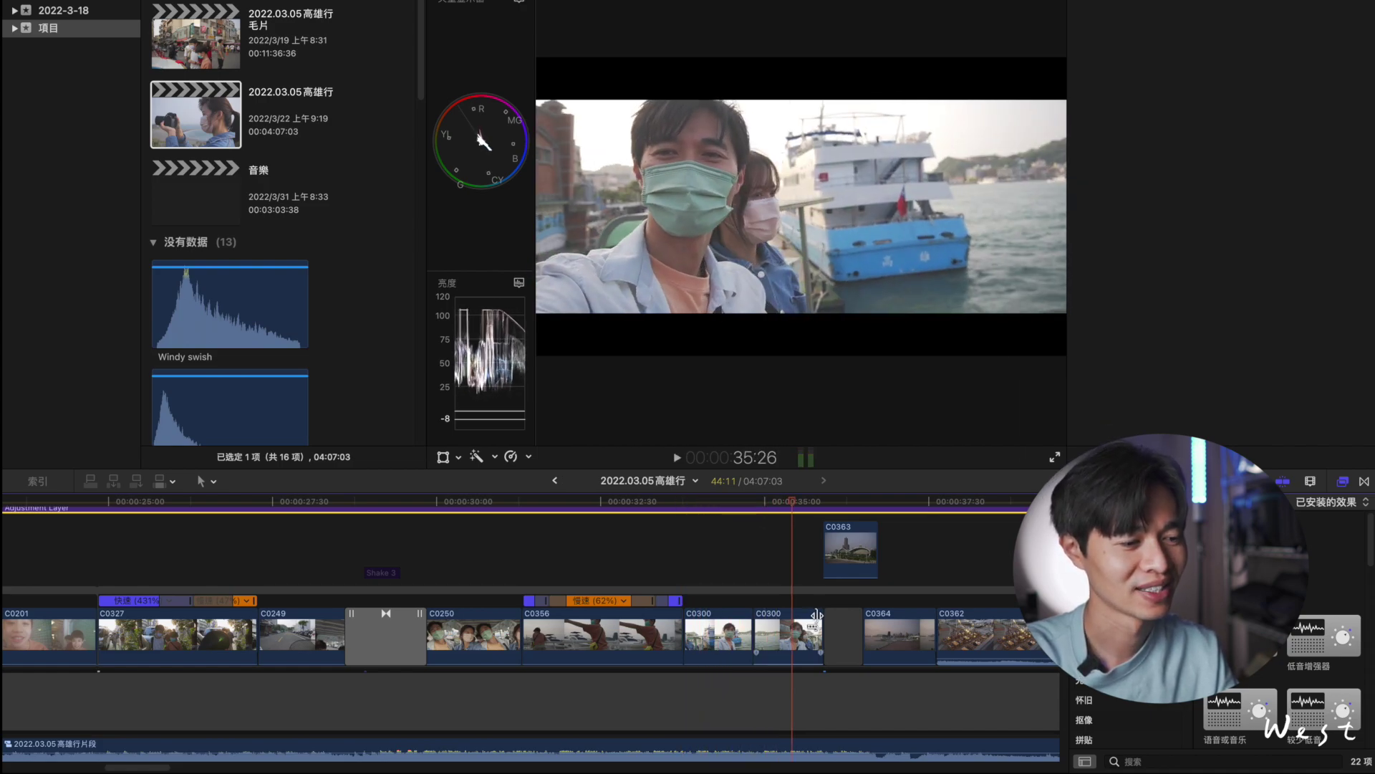
key(space)
key(space)
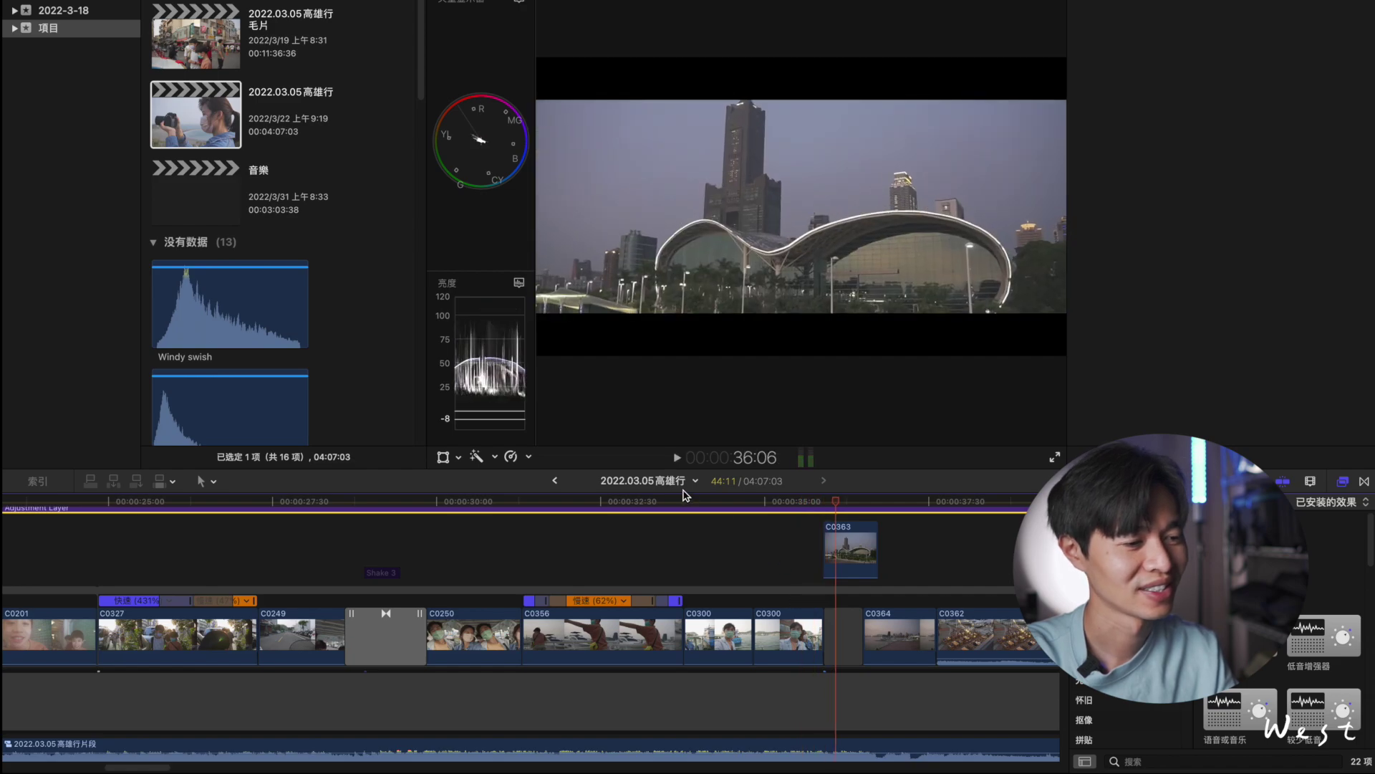
Step: Play from the start of the first C0300 through C0363 into C0364, stopping at 00:00:37:27
click(686, 501)
key(space)
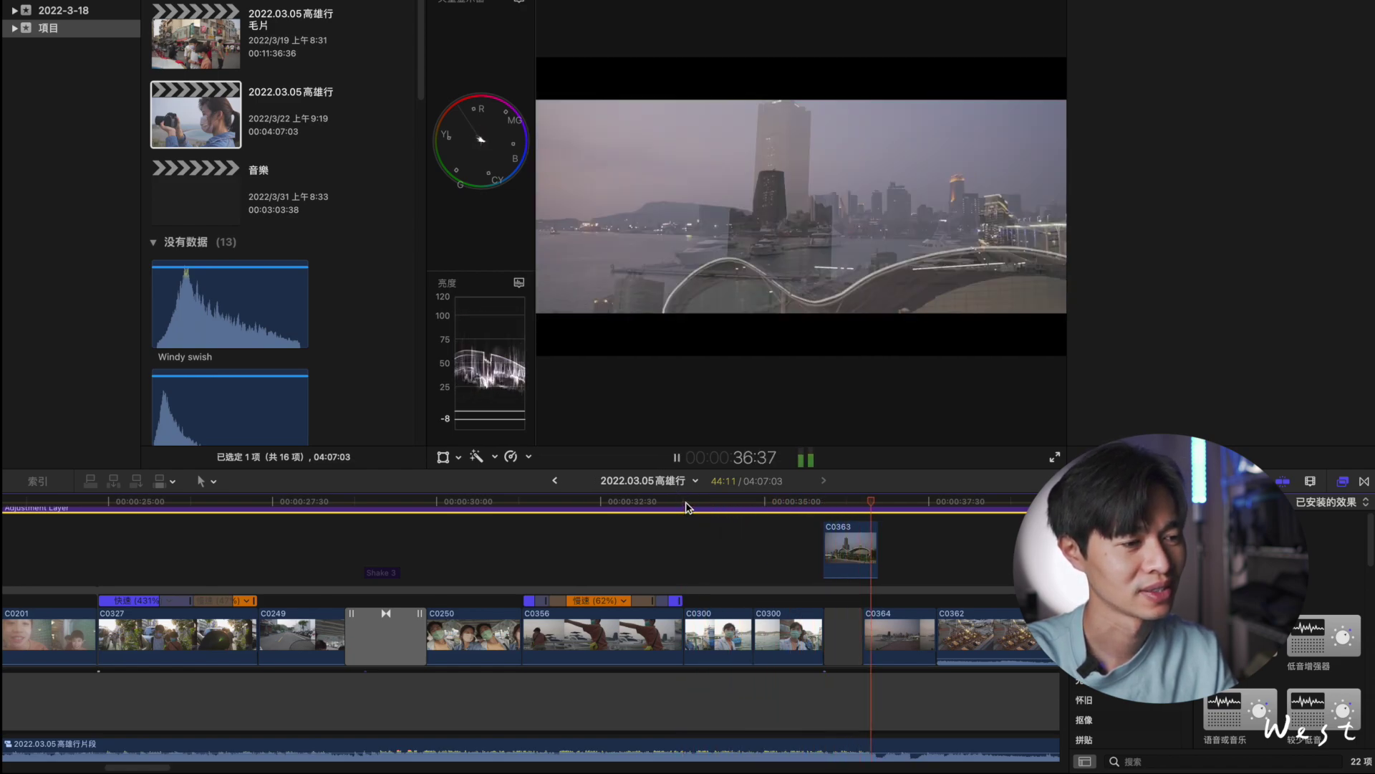
key(space)
scroll(715, 503, right, 3)
scroll(651, 515, up, 1)
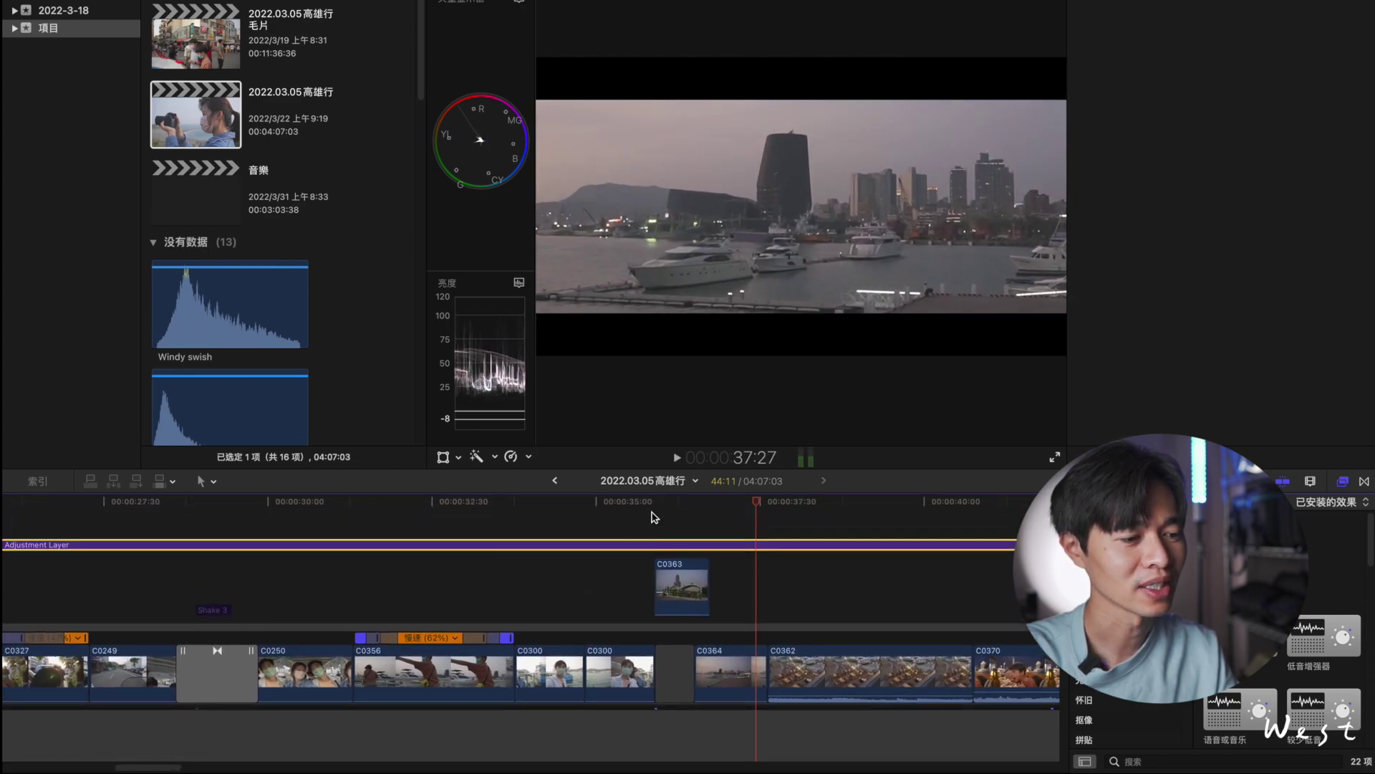
Step: Examine C0363's keyframed zoom and opacity fade from 00:00:35:54, then replay its transition into C0364 from 00:00:35:45
click(654, 502)
click(676, 589)
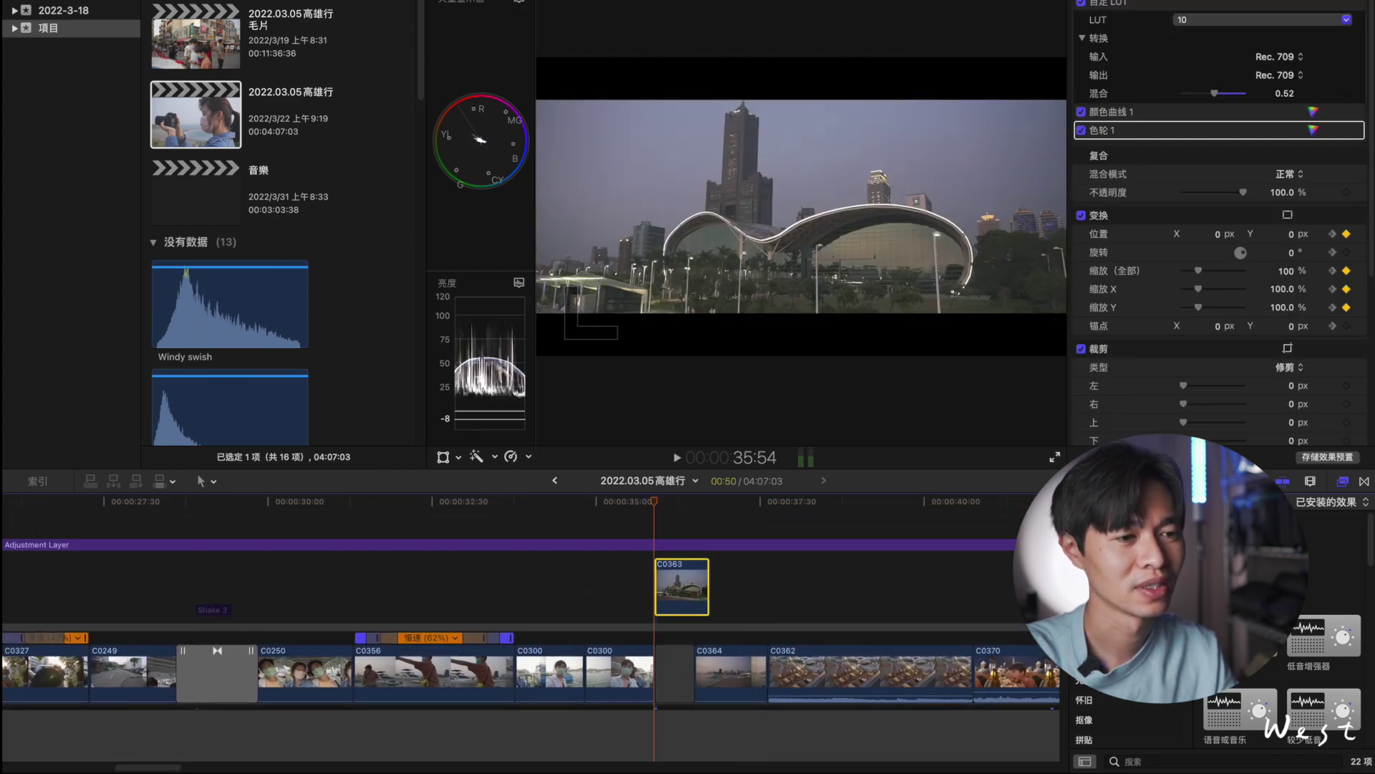
key(space)
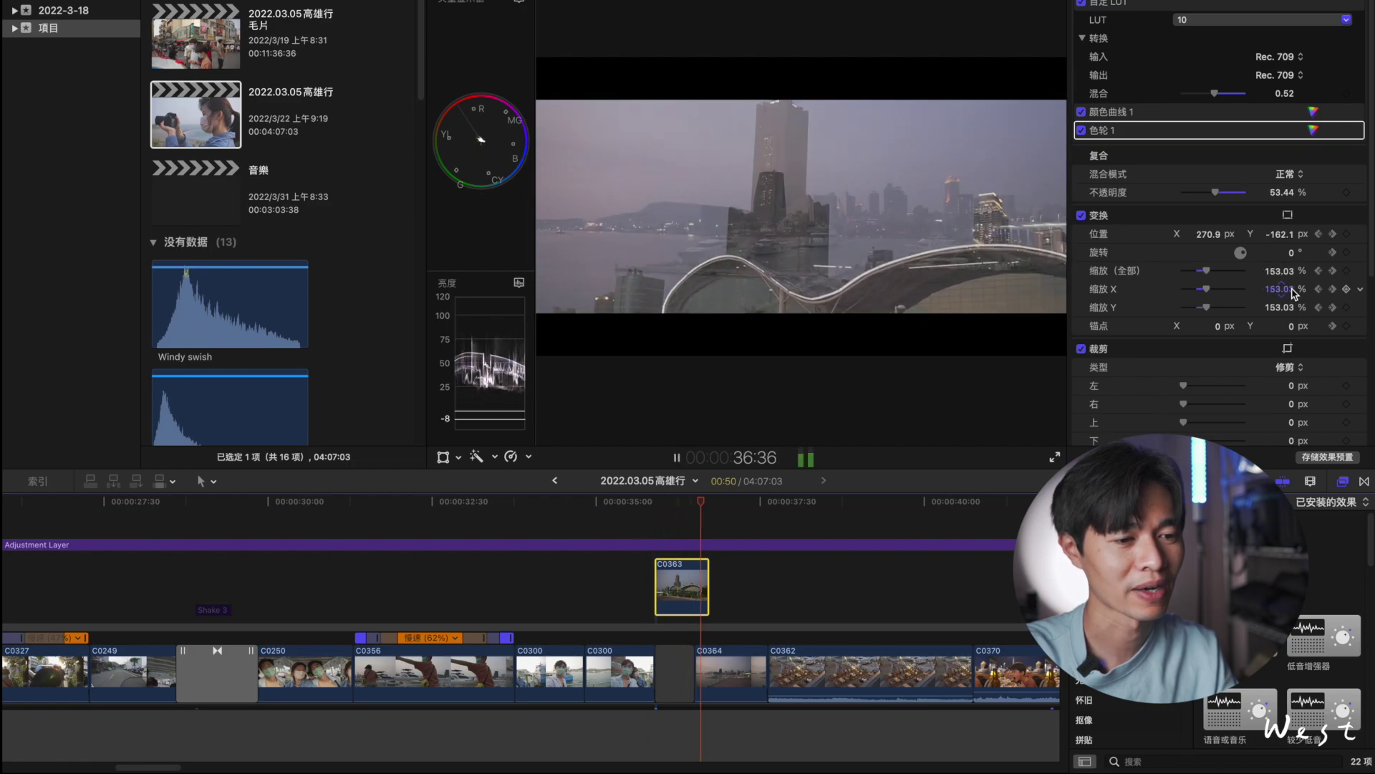
click(709, 503)
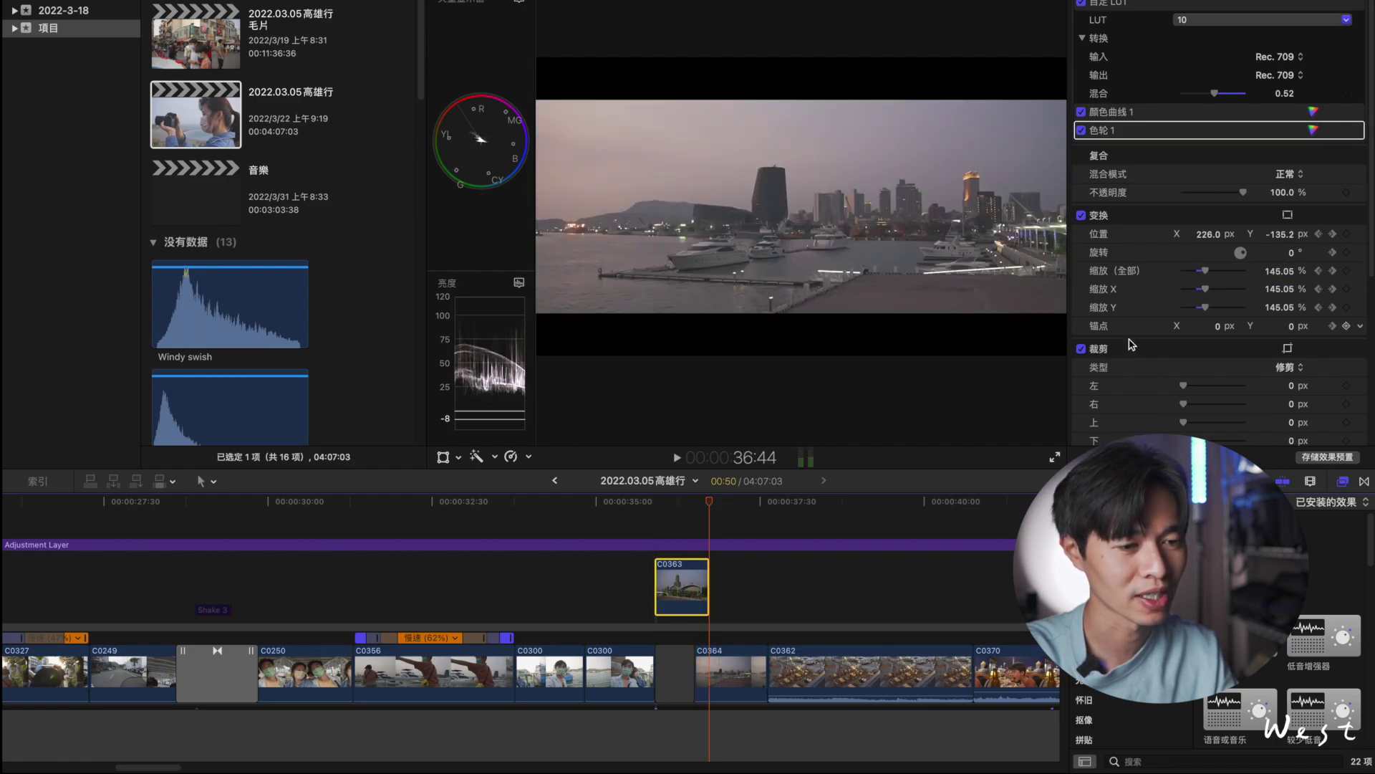
click(645, 512)
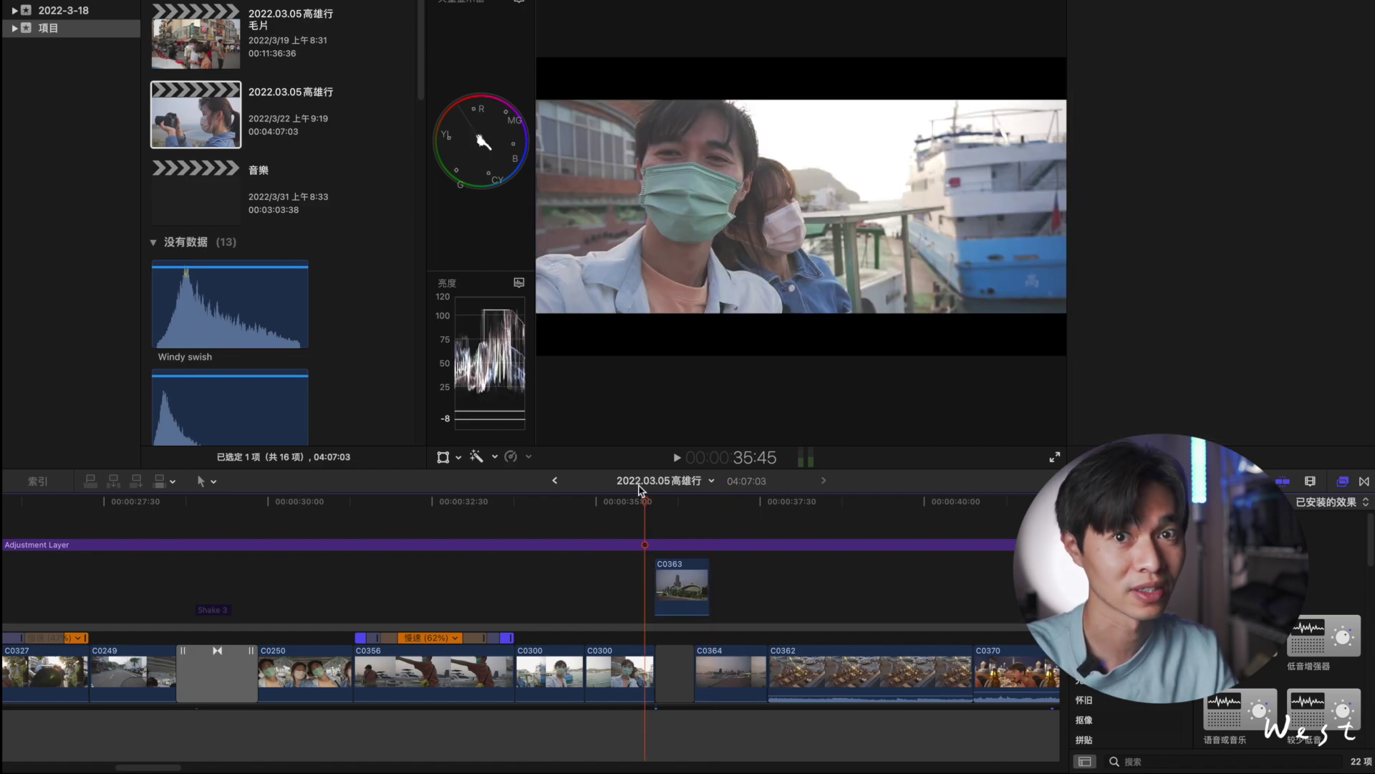
key(space)
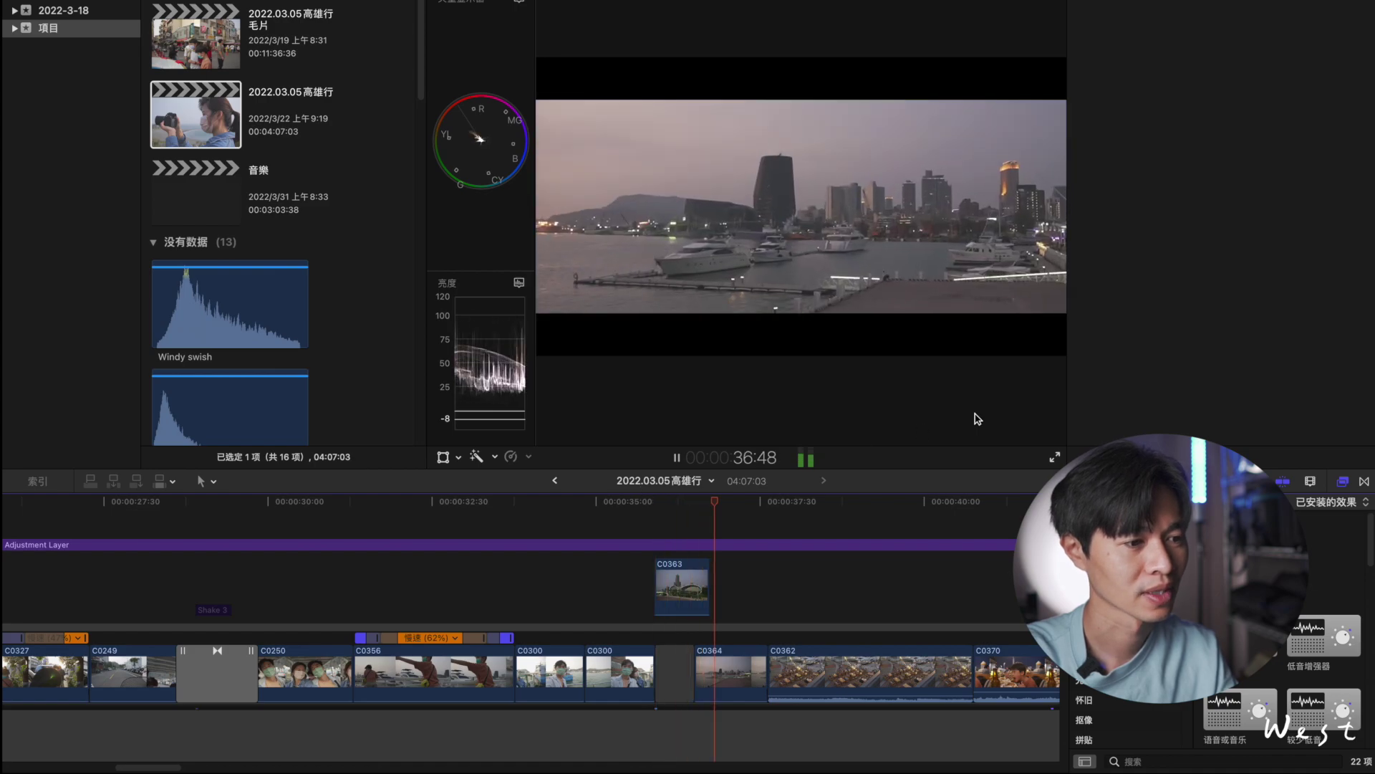
Step: Disable C0363's Transform settings, play the clip without its zoom to 00:00:36:53, and return the playhead to 00:00:36:13
click(684, 602)
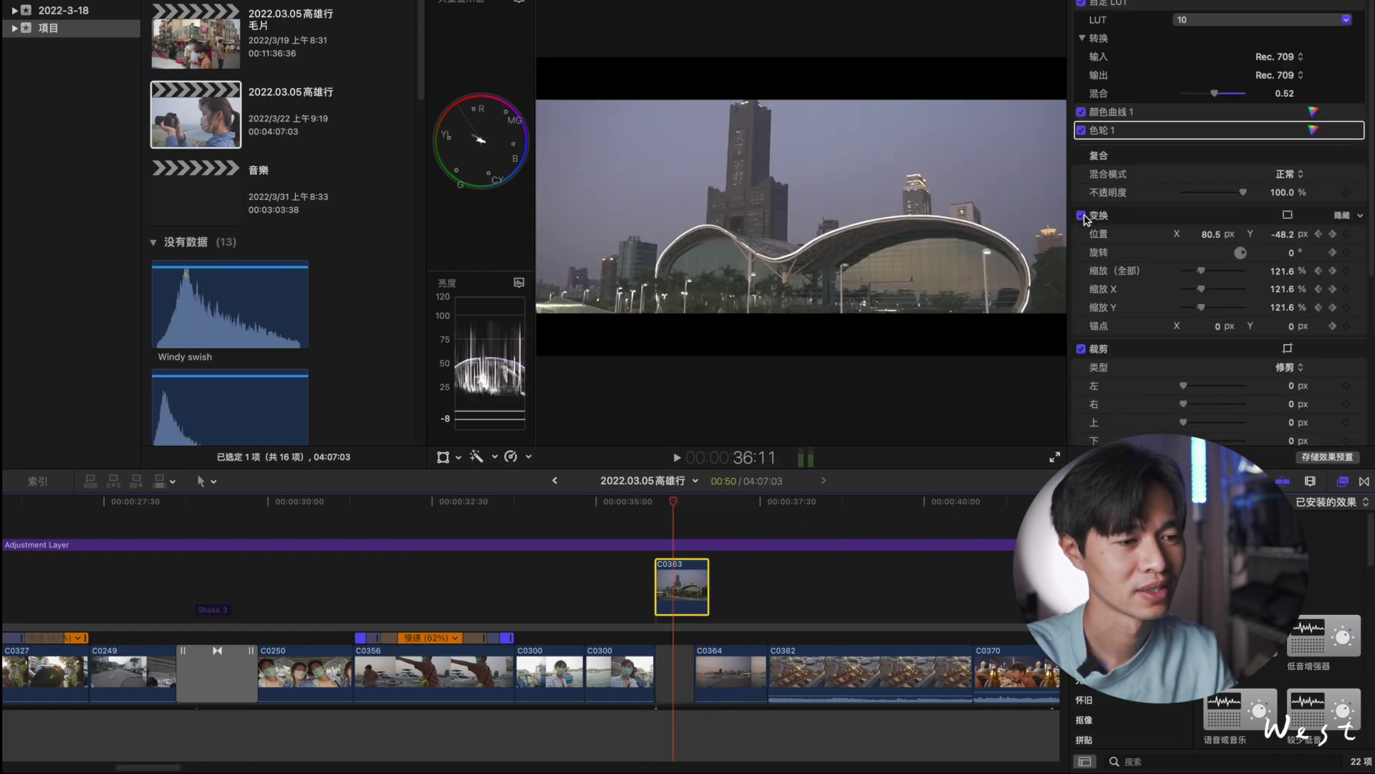
click(1082, 215)
click(642, 501)
key(space)
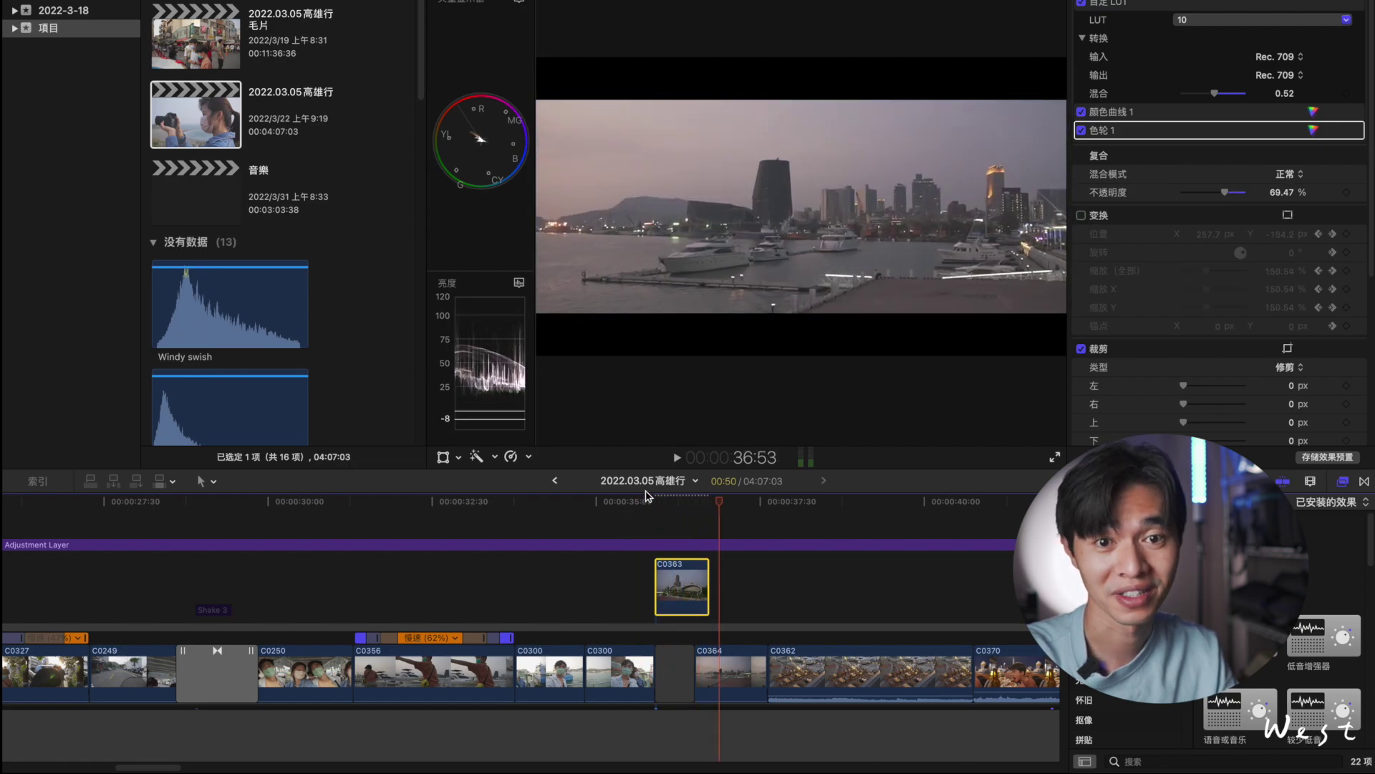
click(677, 505)
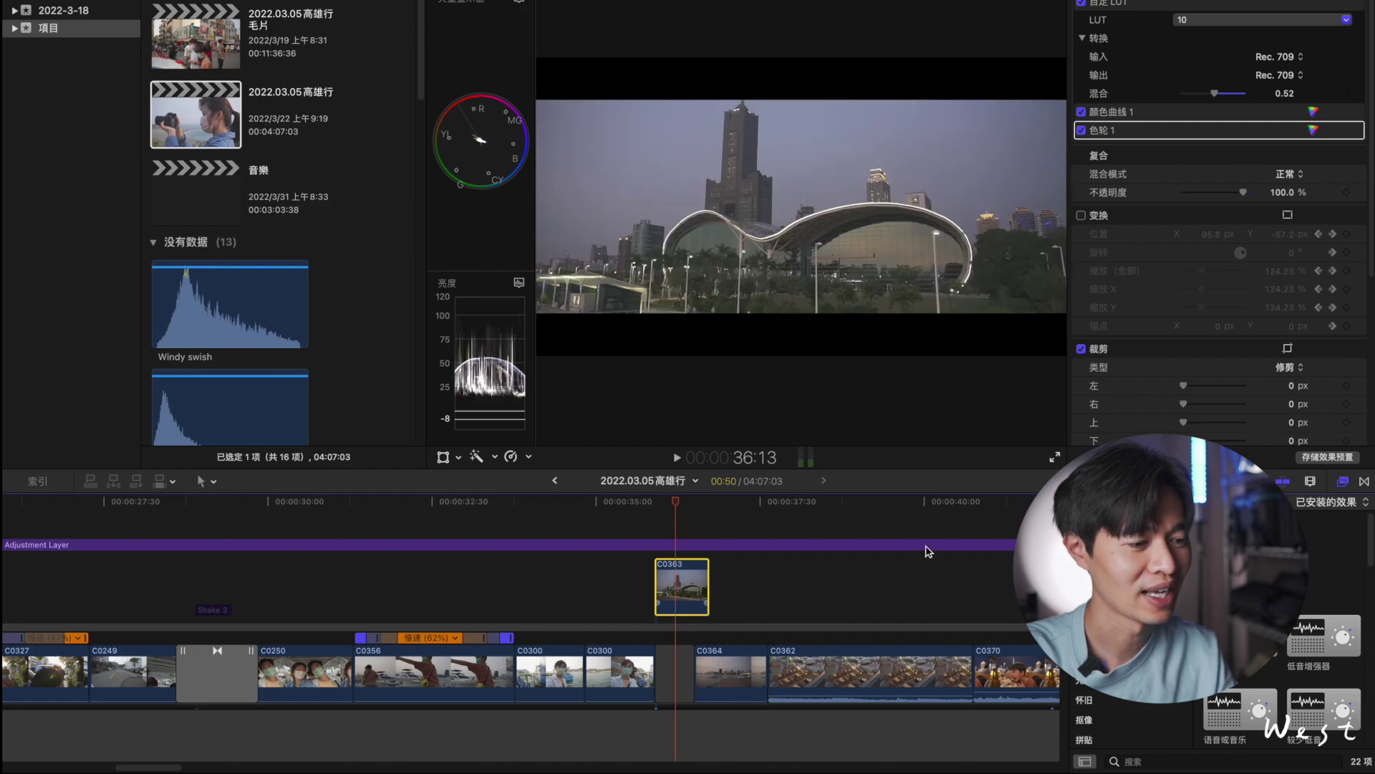
Step: Re-enable C0363's Transform settings and play from just before the clip into C0362, stopping at 00:00:37:46
click(1082, 215)
click(631, 502)
key(space)
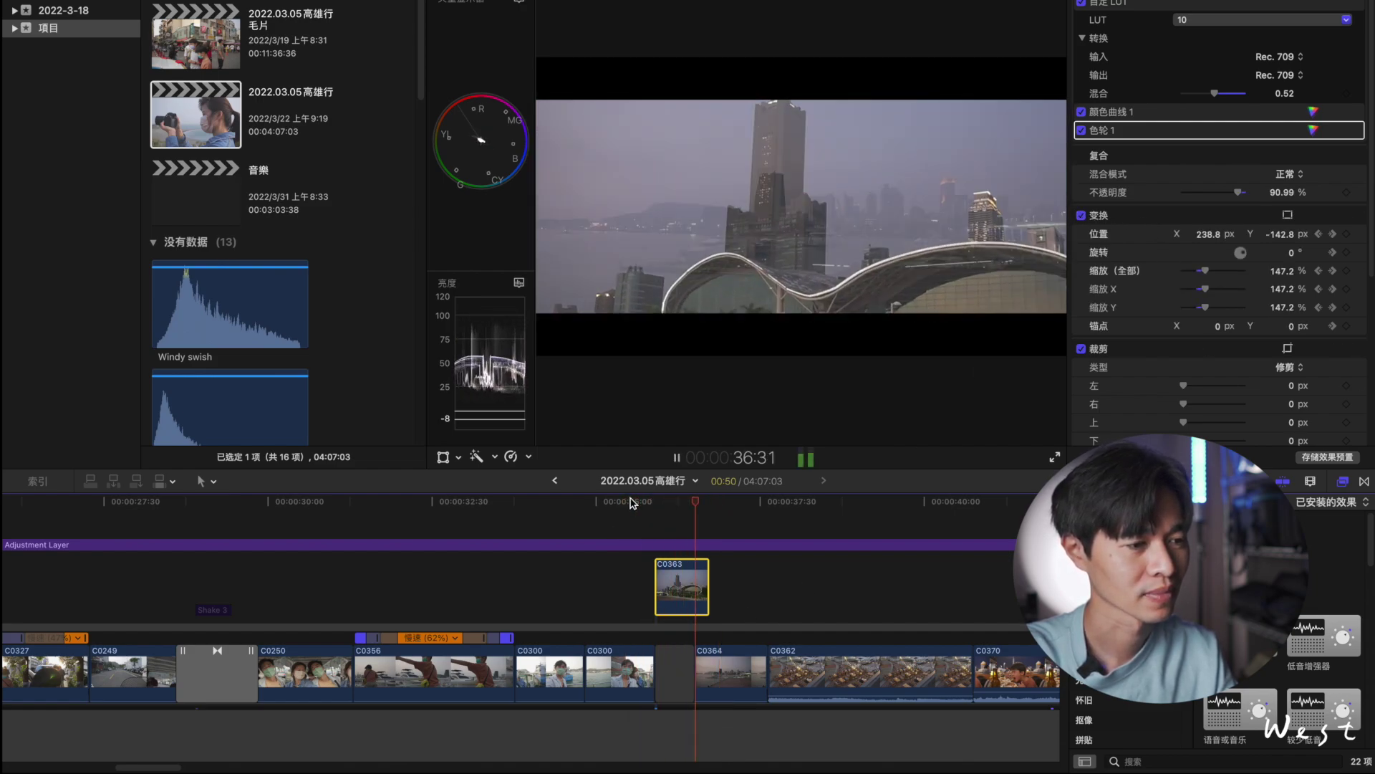
key(space)
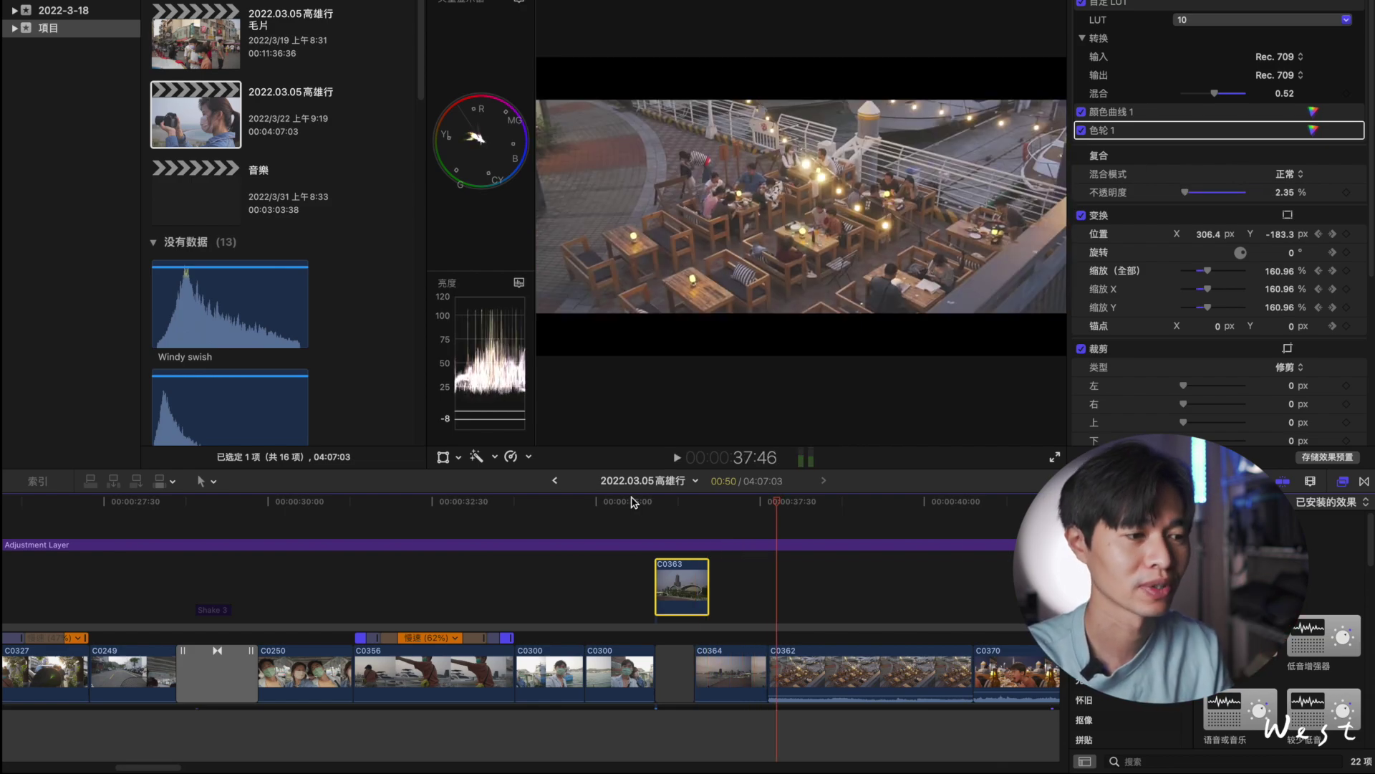
Step: Play the end of the opening montage from C0364 through C0370 and the "2022.03 高雄行" title, stopping at 00:00:44:25
key(space)
key(space)
scroll(727, 580, down, 5)
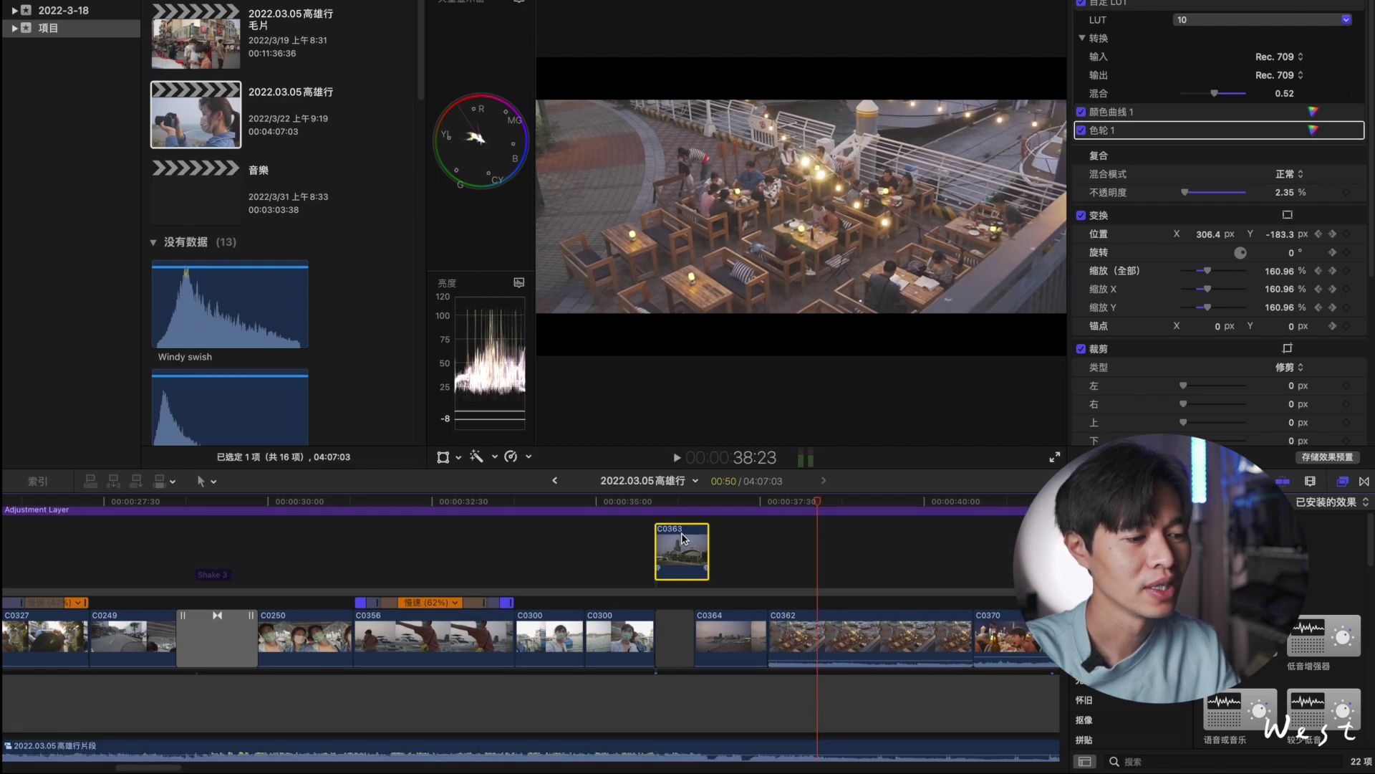
click(725, 501)
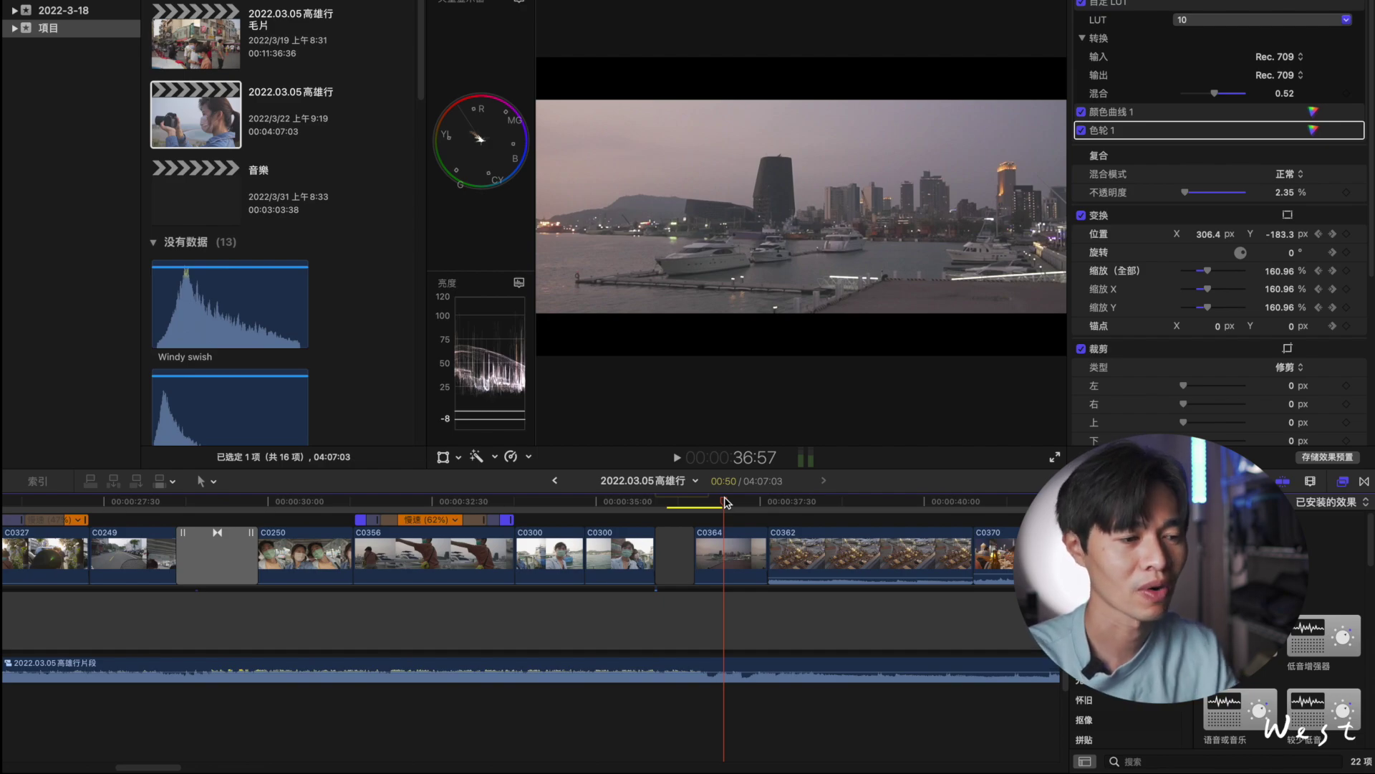
key(space)
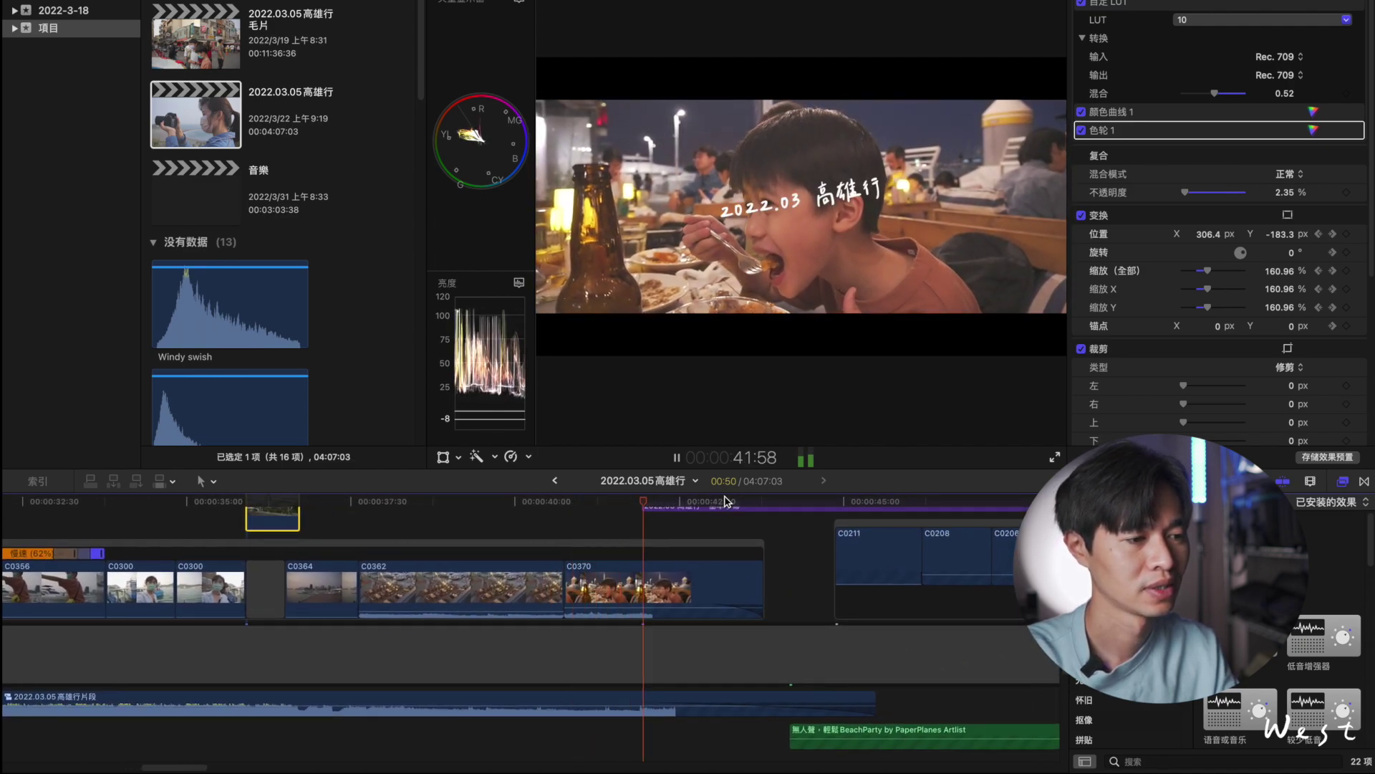
key(space)
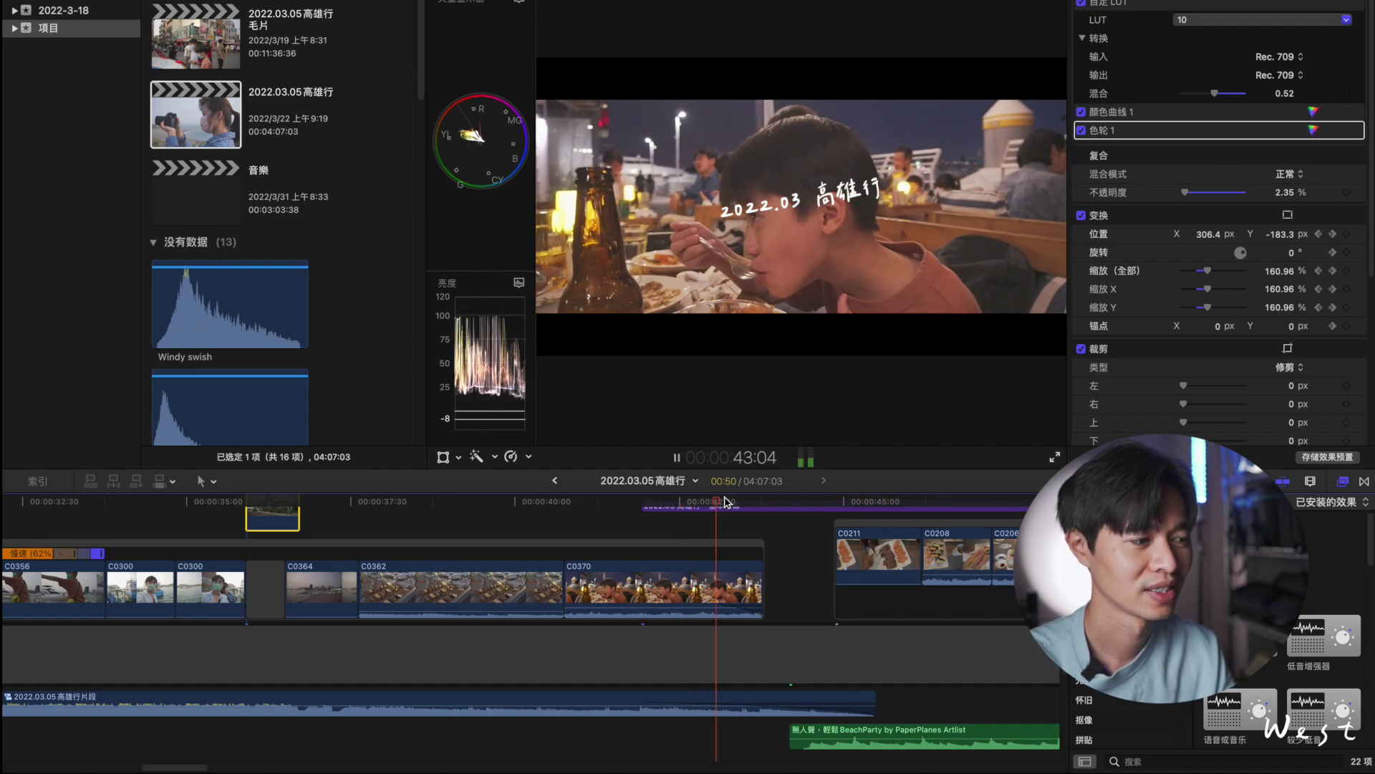
key(space)
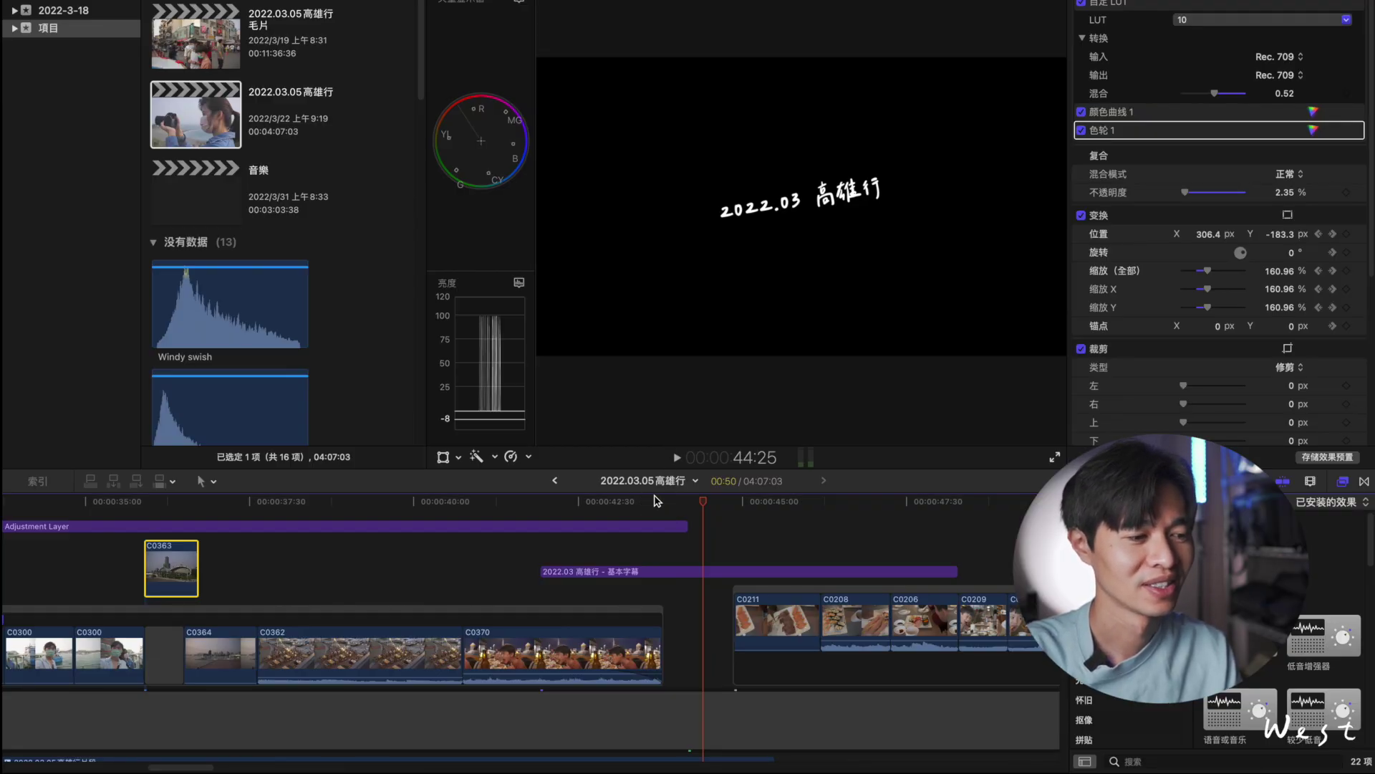
Step: Play the handover to the BeachParty track from 00:00:44:11 into C0208, then scrub back within C0211 to 00:00:45:08
scroll(391, 503, down, 5)
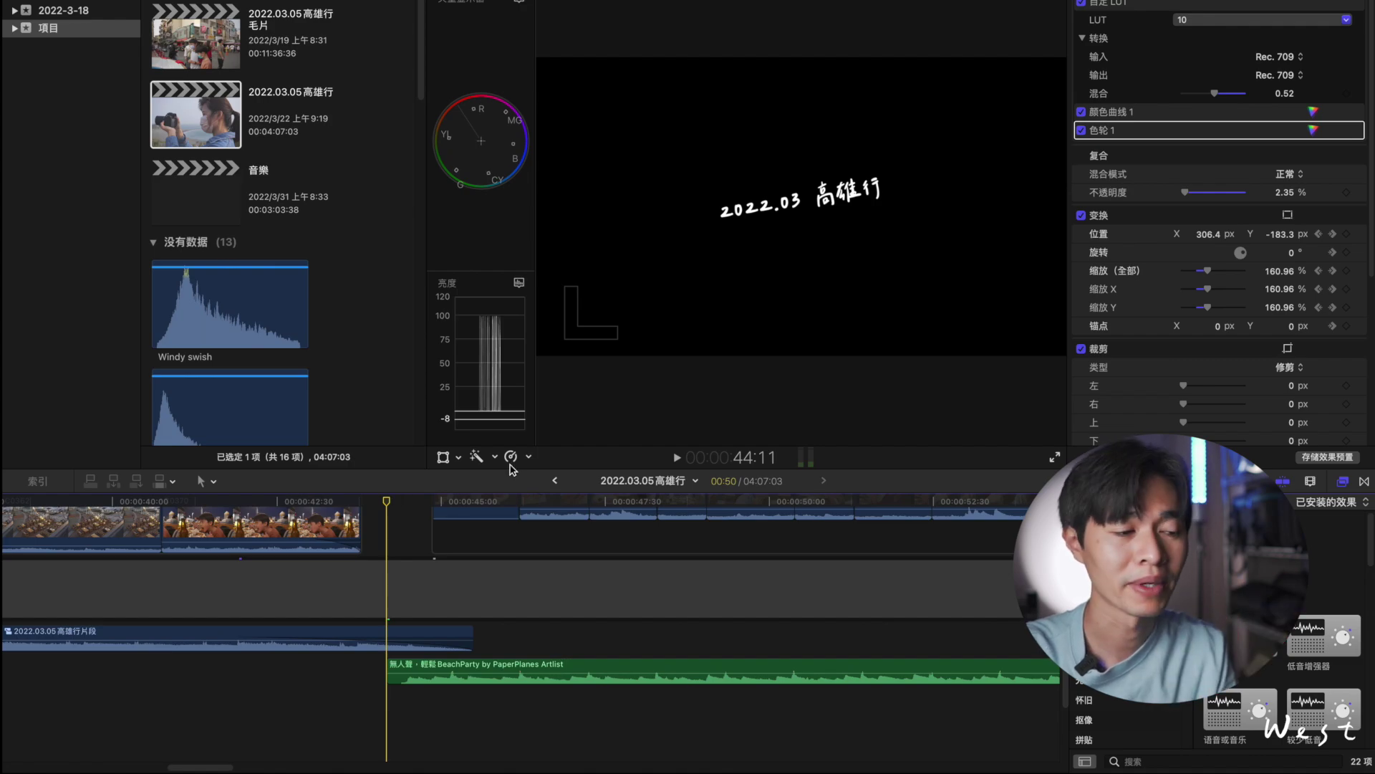
scroll(532, 510, up, 5)
key(space)
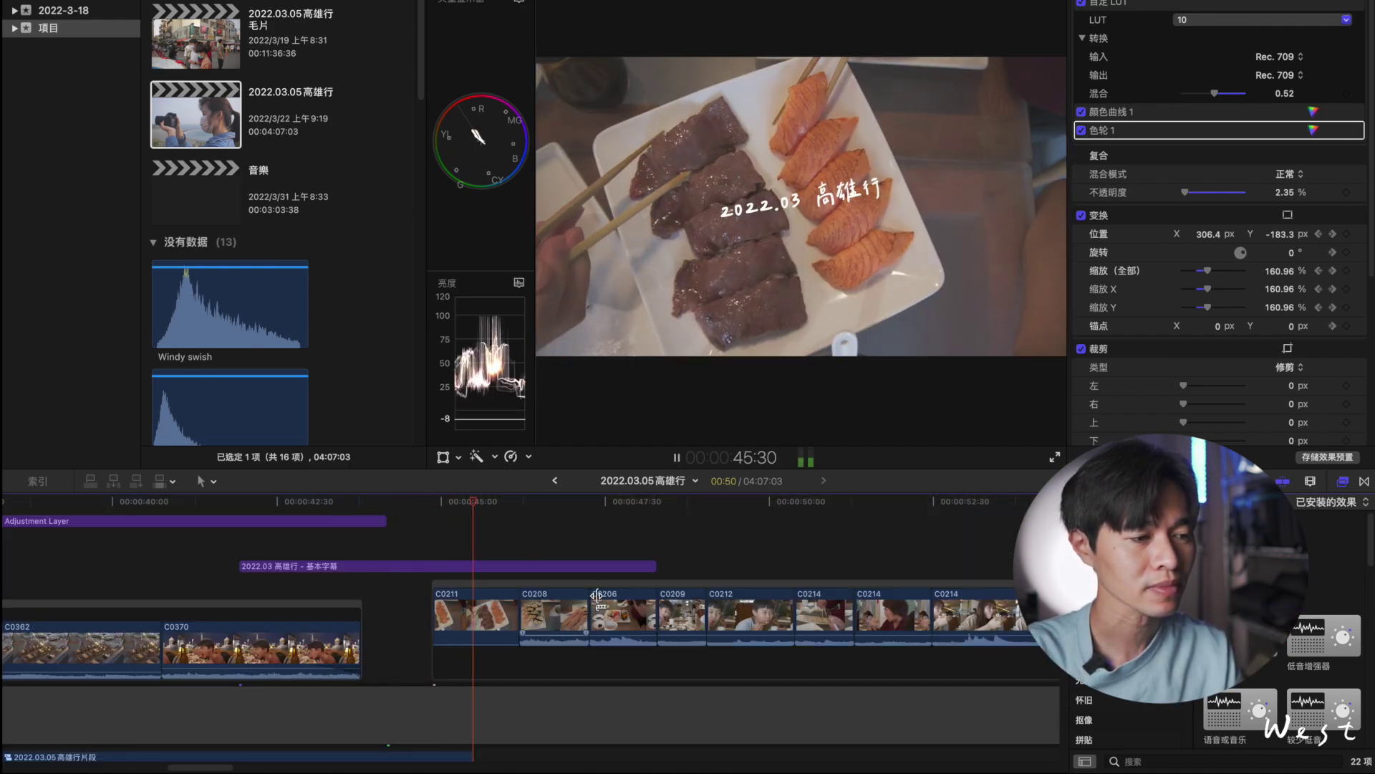
key(space)
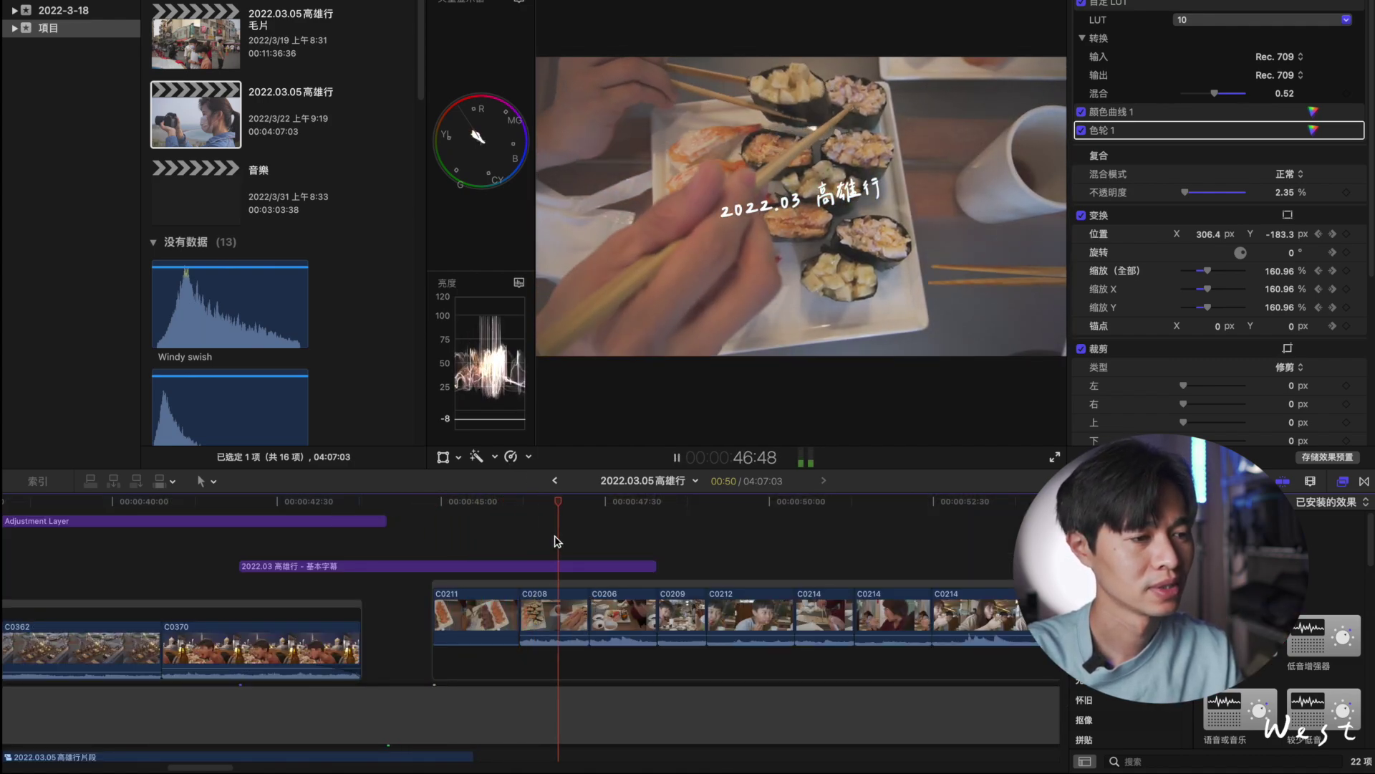
click(474, 502)
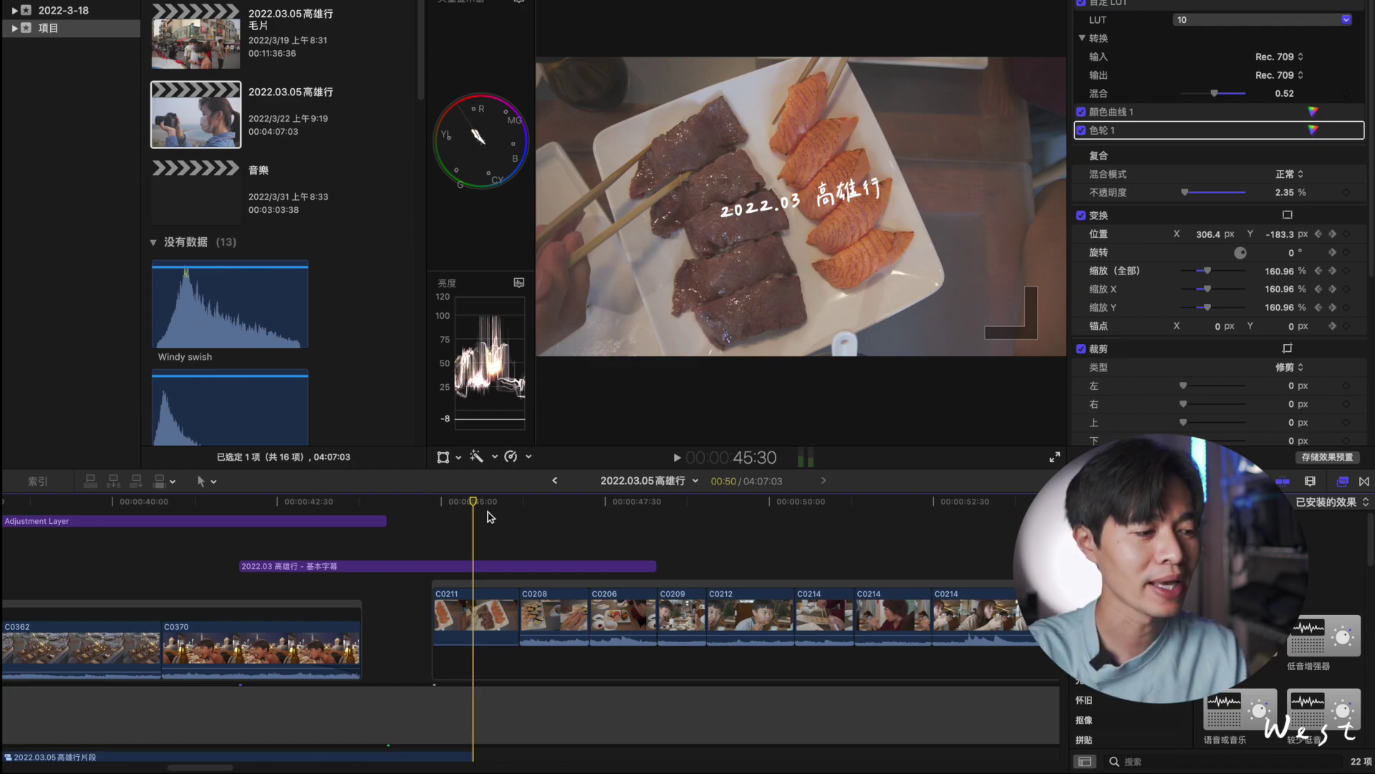
drag(459, 507, 465, 518)
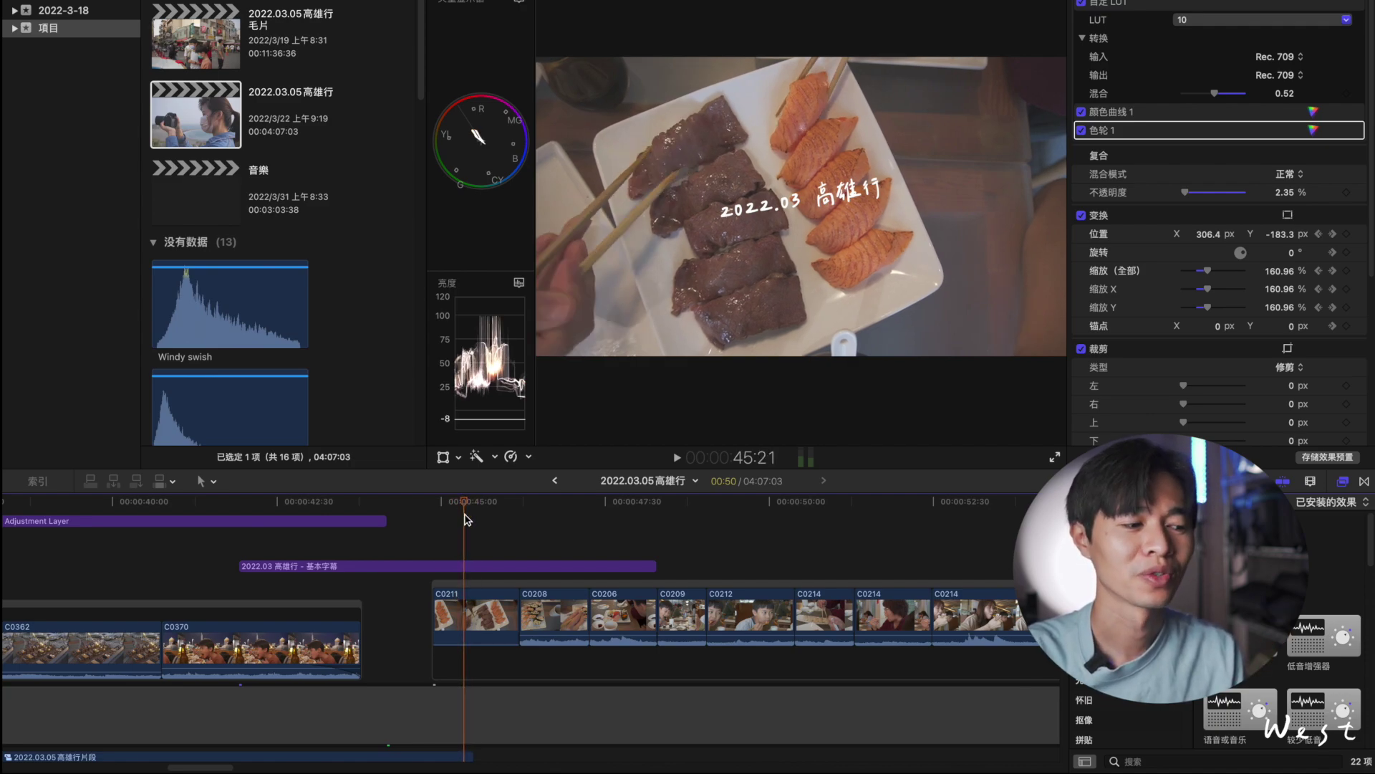
drag(467, 519, 452, 517)
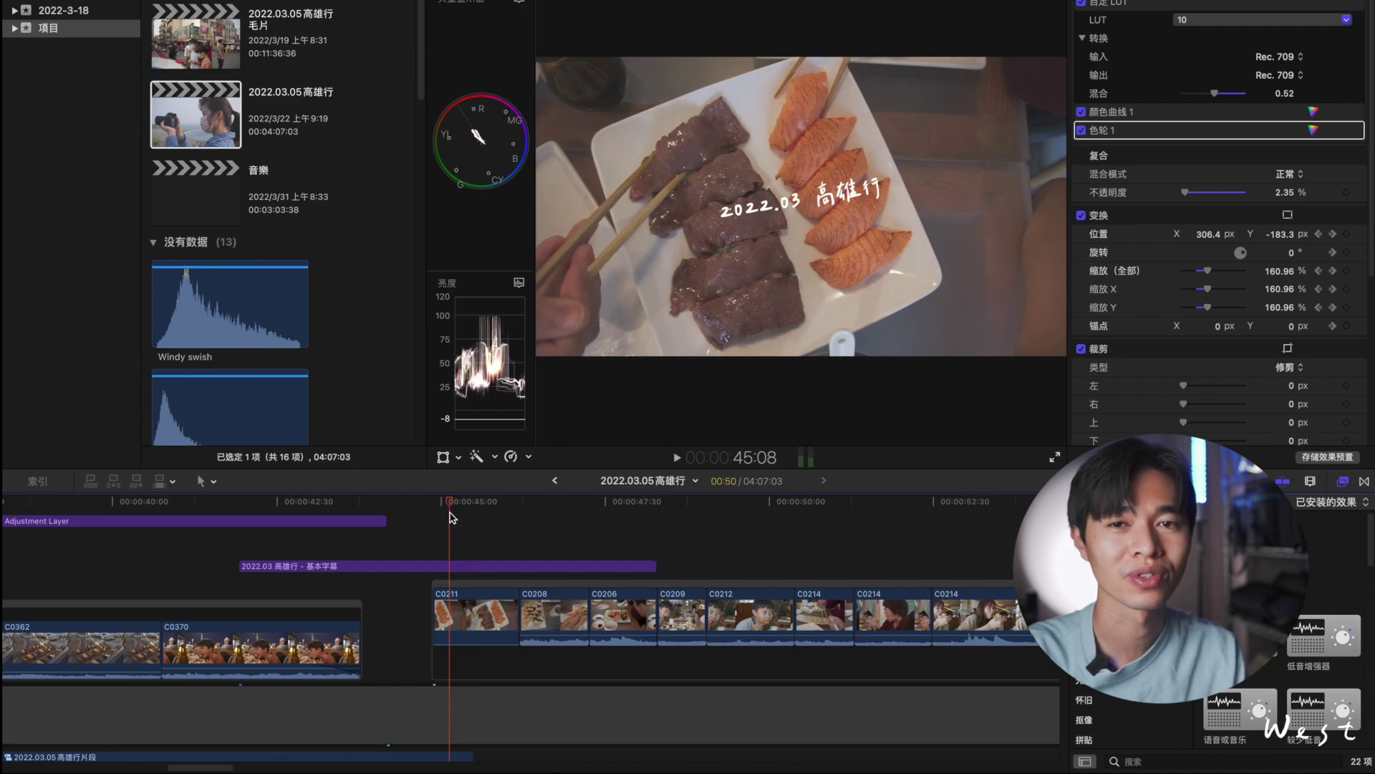
Step: Review the main section's cuts from C0211 to C0233 against the BeachParty track, pausing in C0215, C0216, C0217 and C0227
key(space)
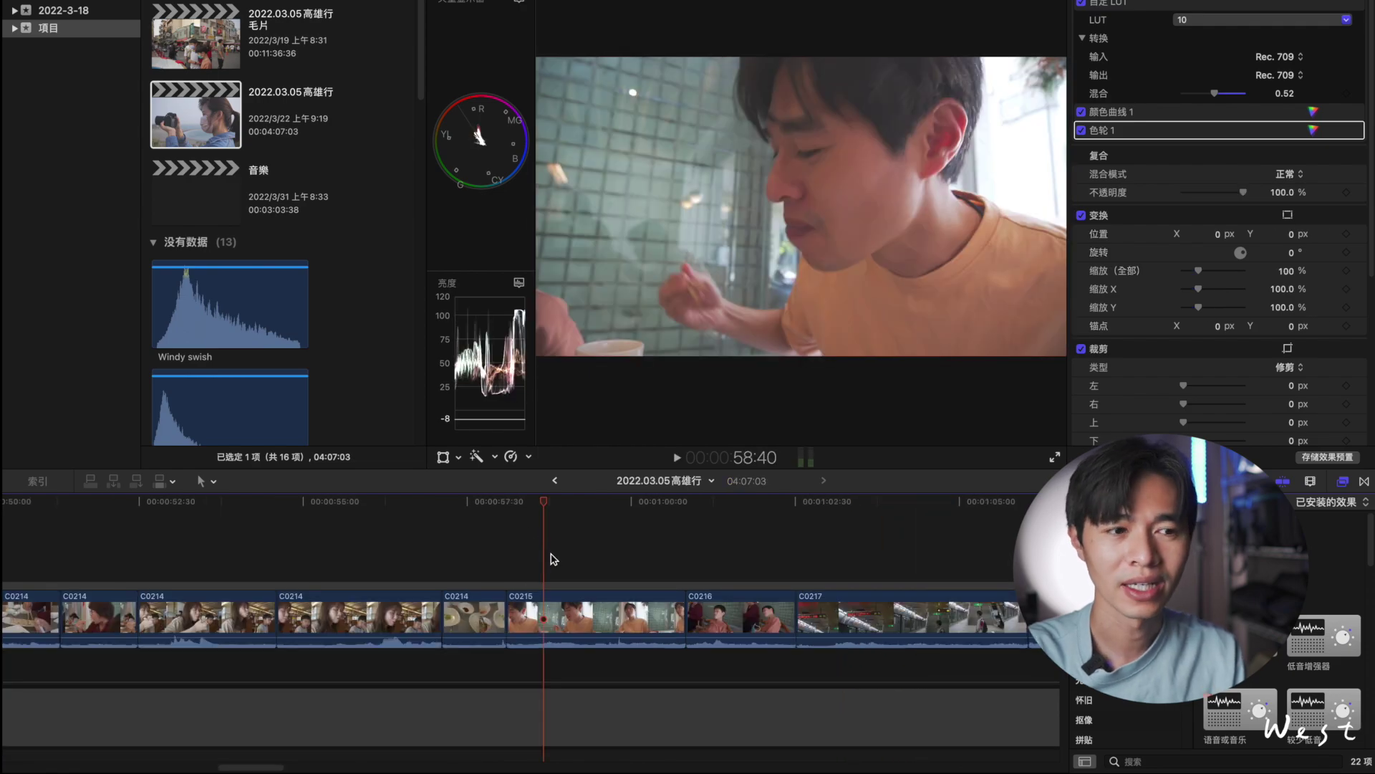
key(space)
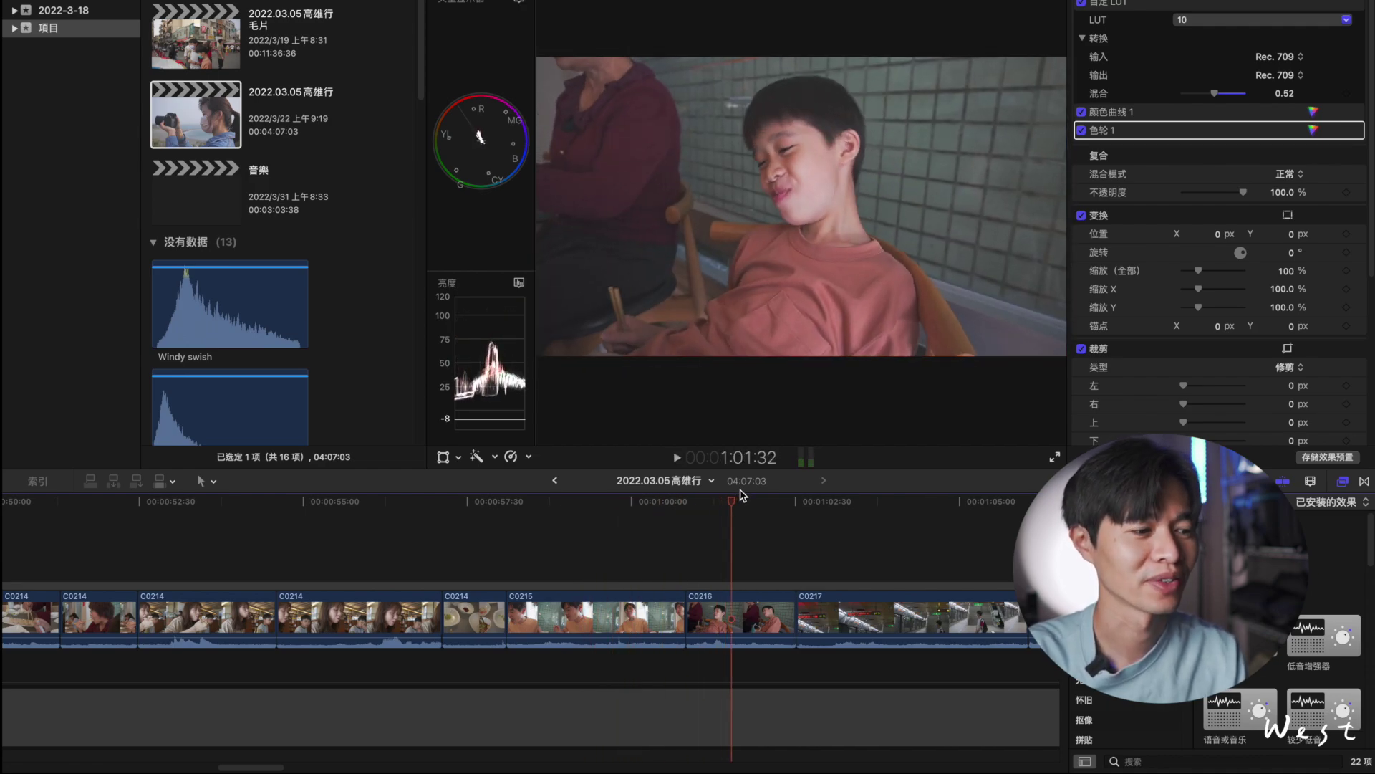
key(space)
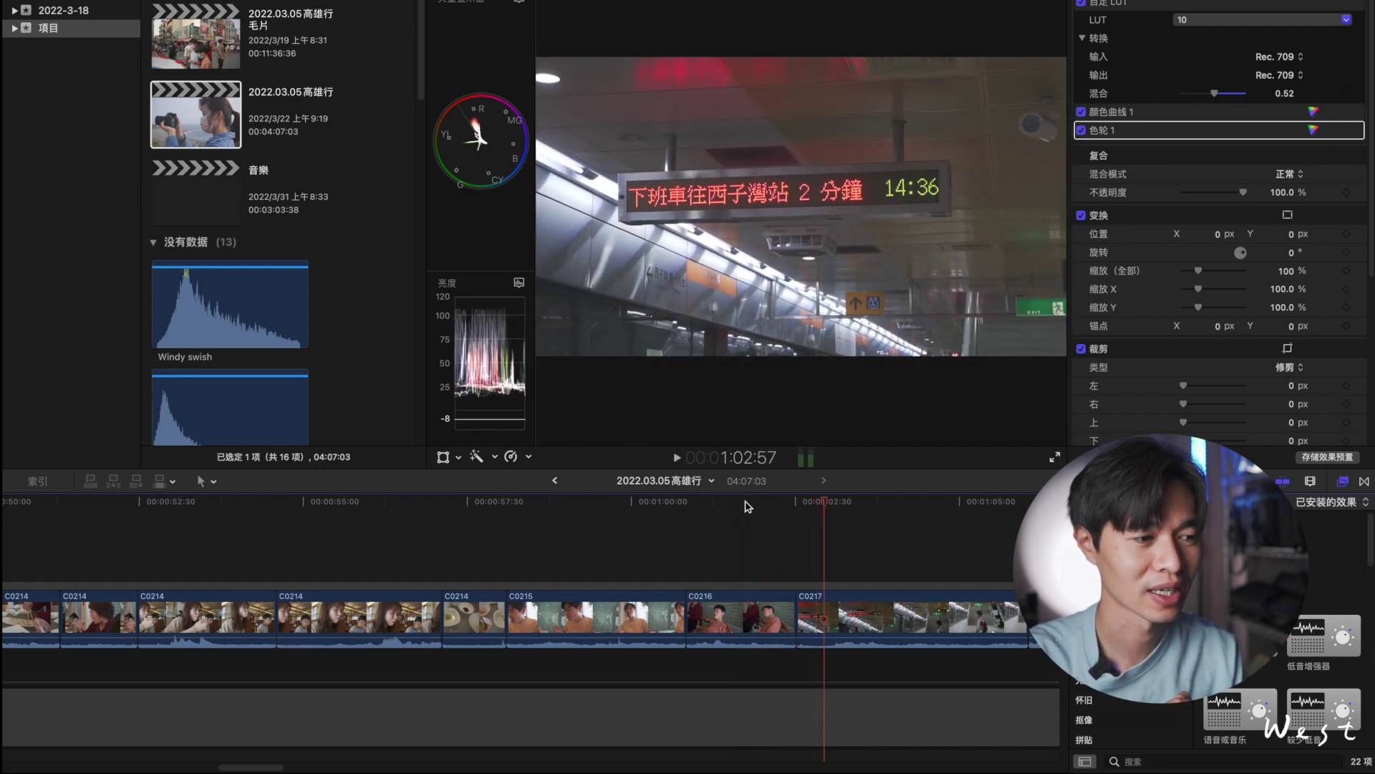
key(space)
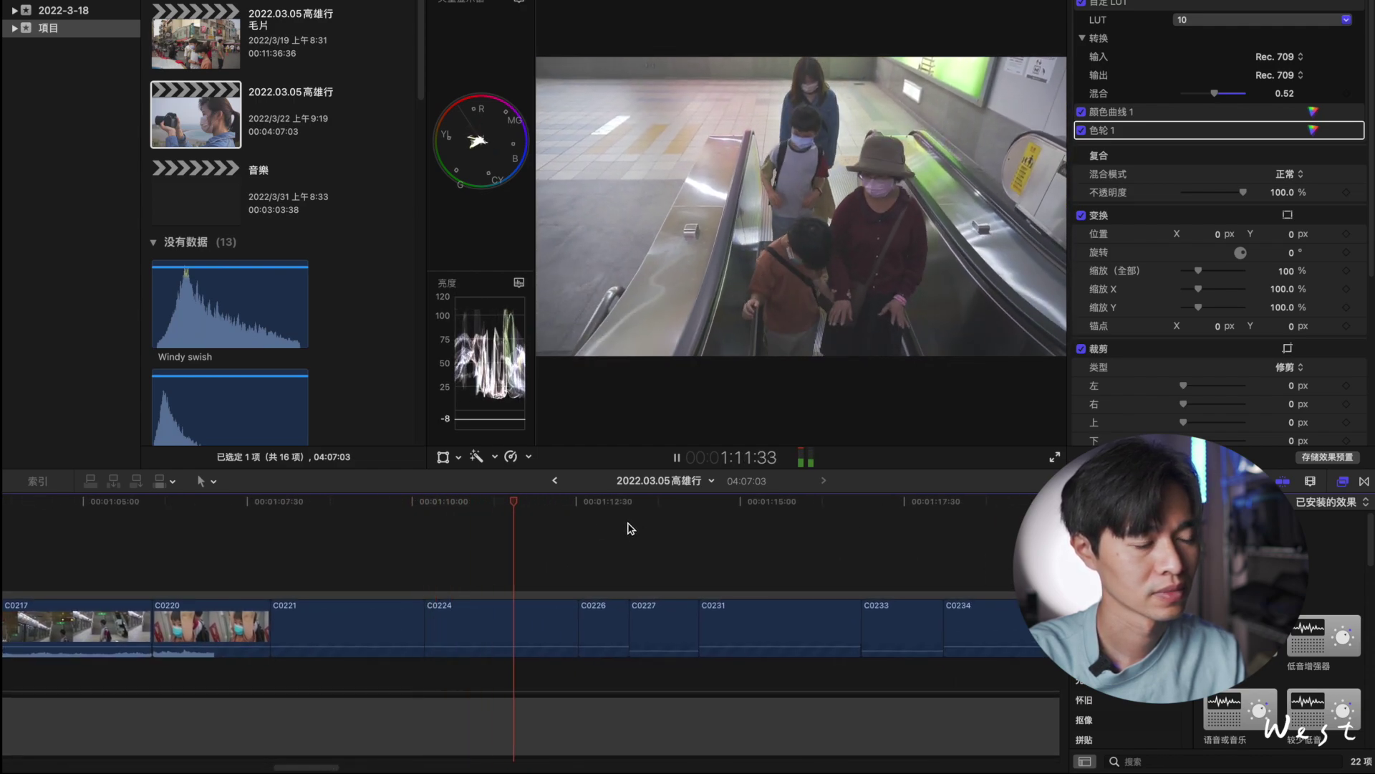
key(space)
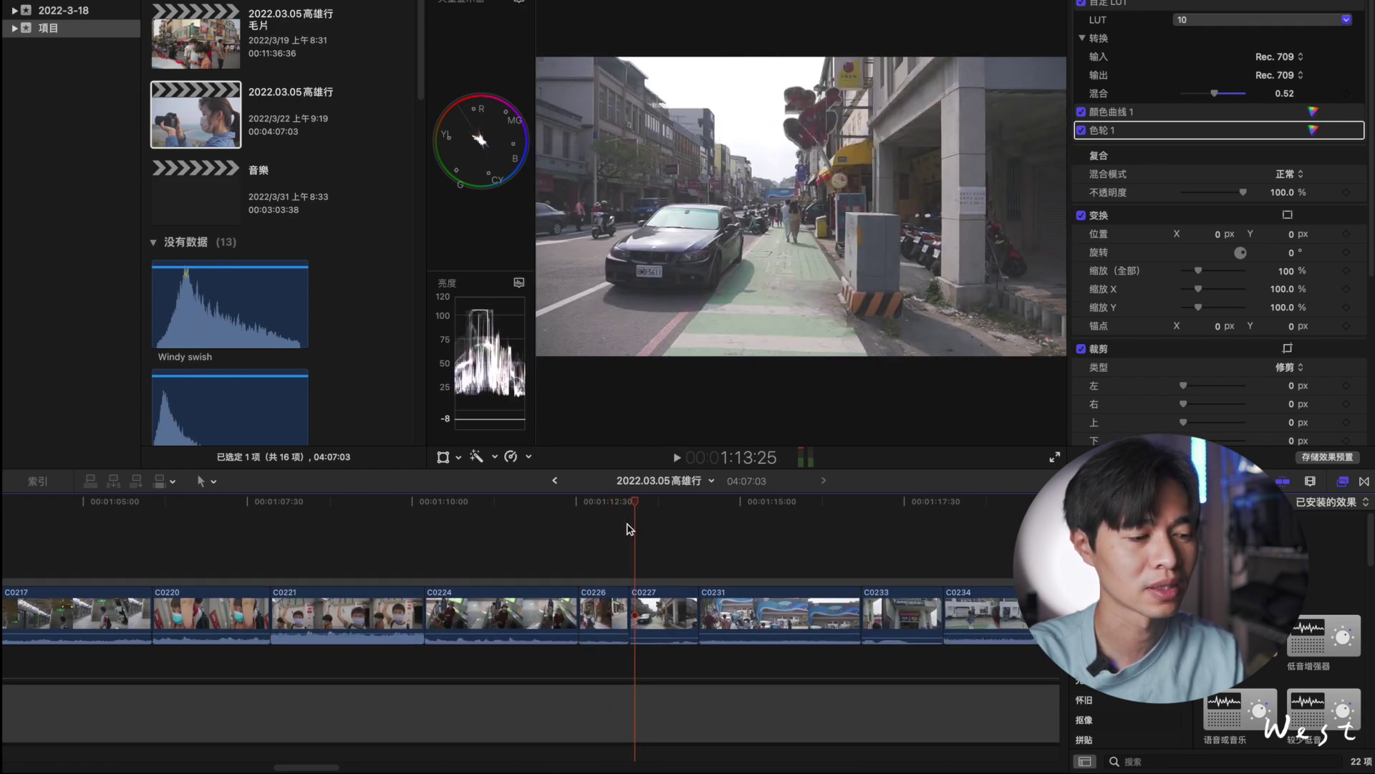
scroll(622, 535, down, 2)
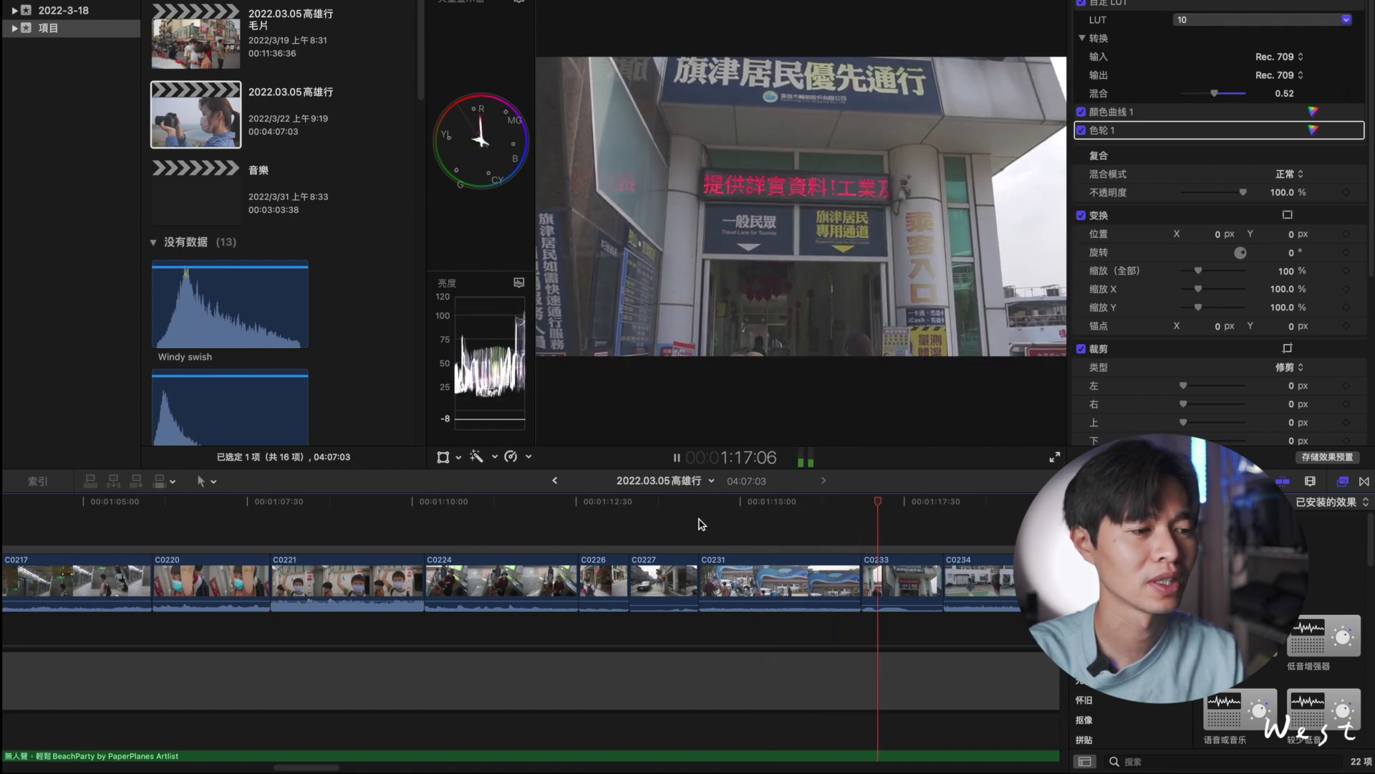
scroll(701, 530, right, 6)
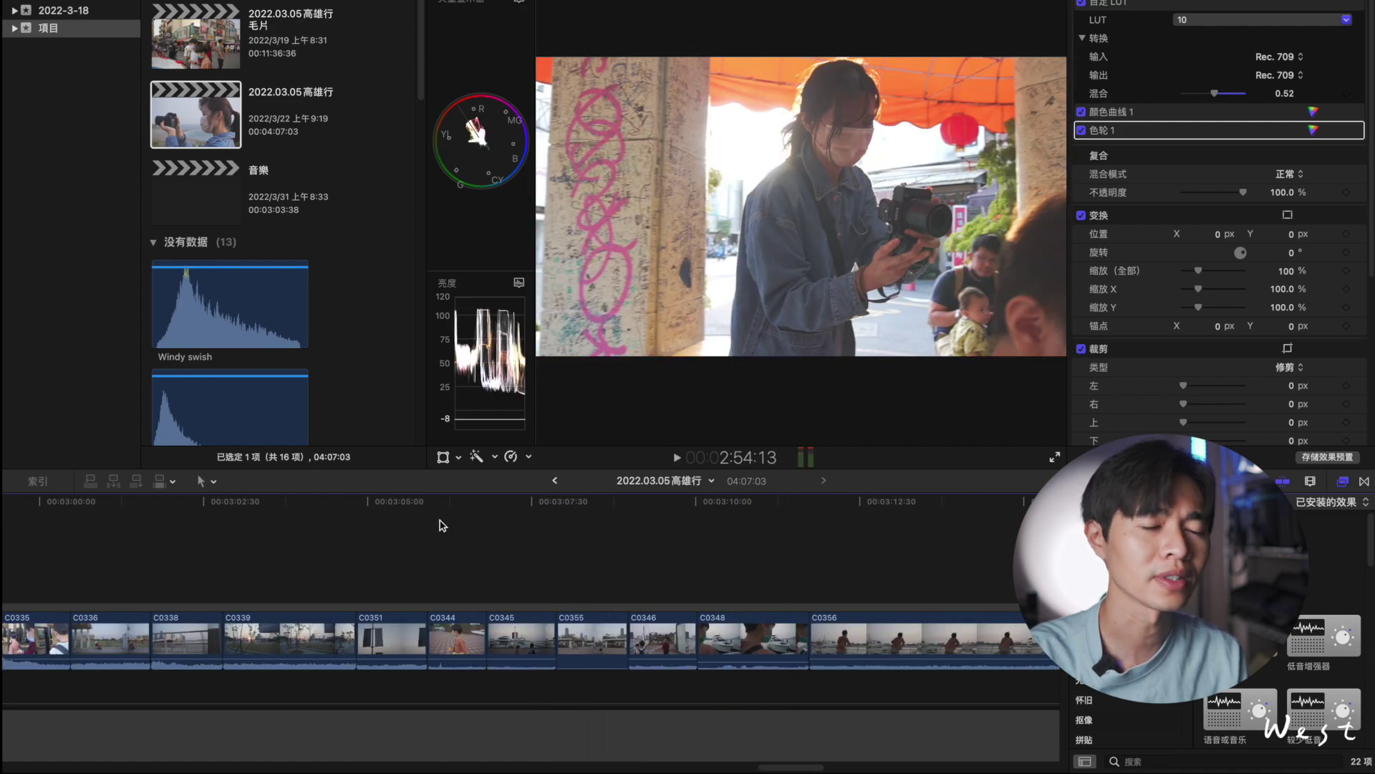
Step: Skim the timeline from the C0344 and C0345 area onward to the second C0385 clip near the end
click(464, 503)
drag(471, 510, 752, 543)
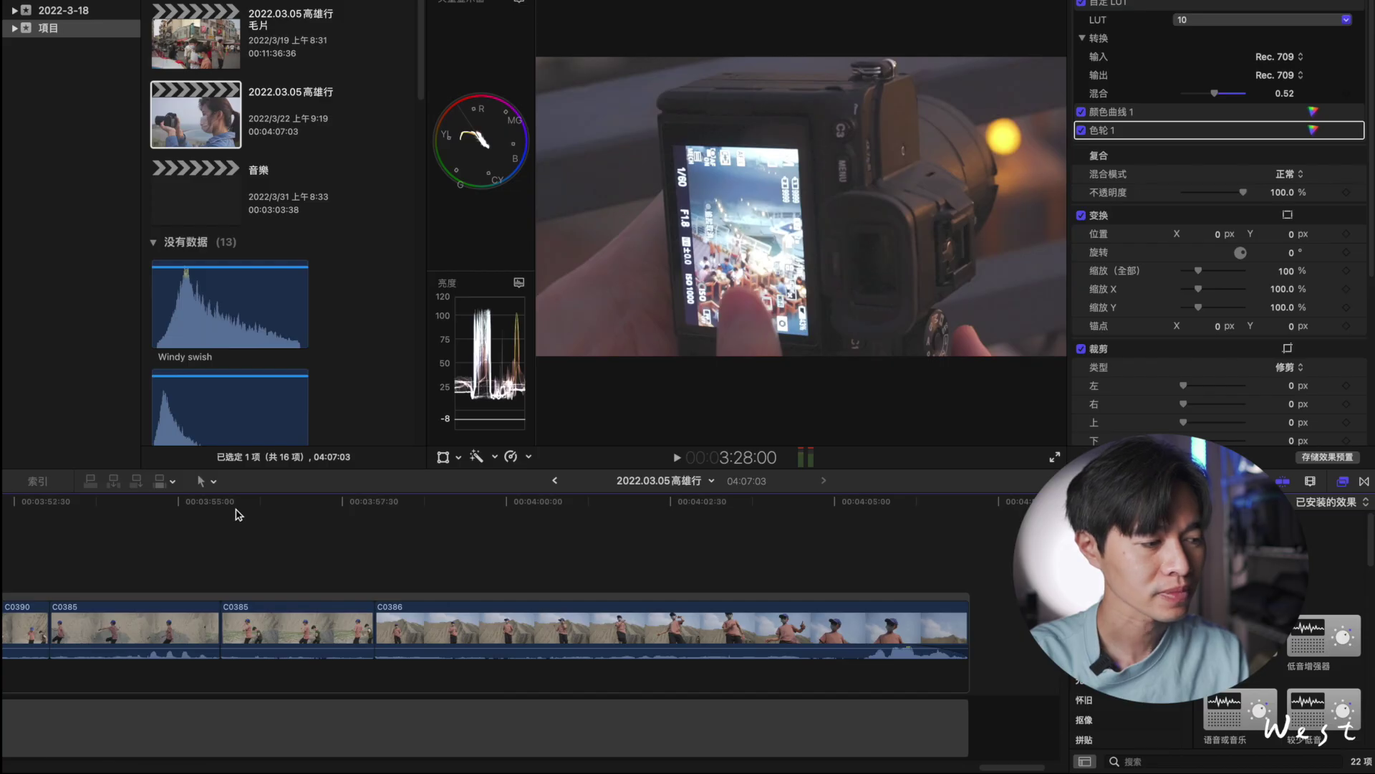
click(236, 513)
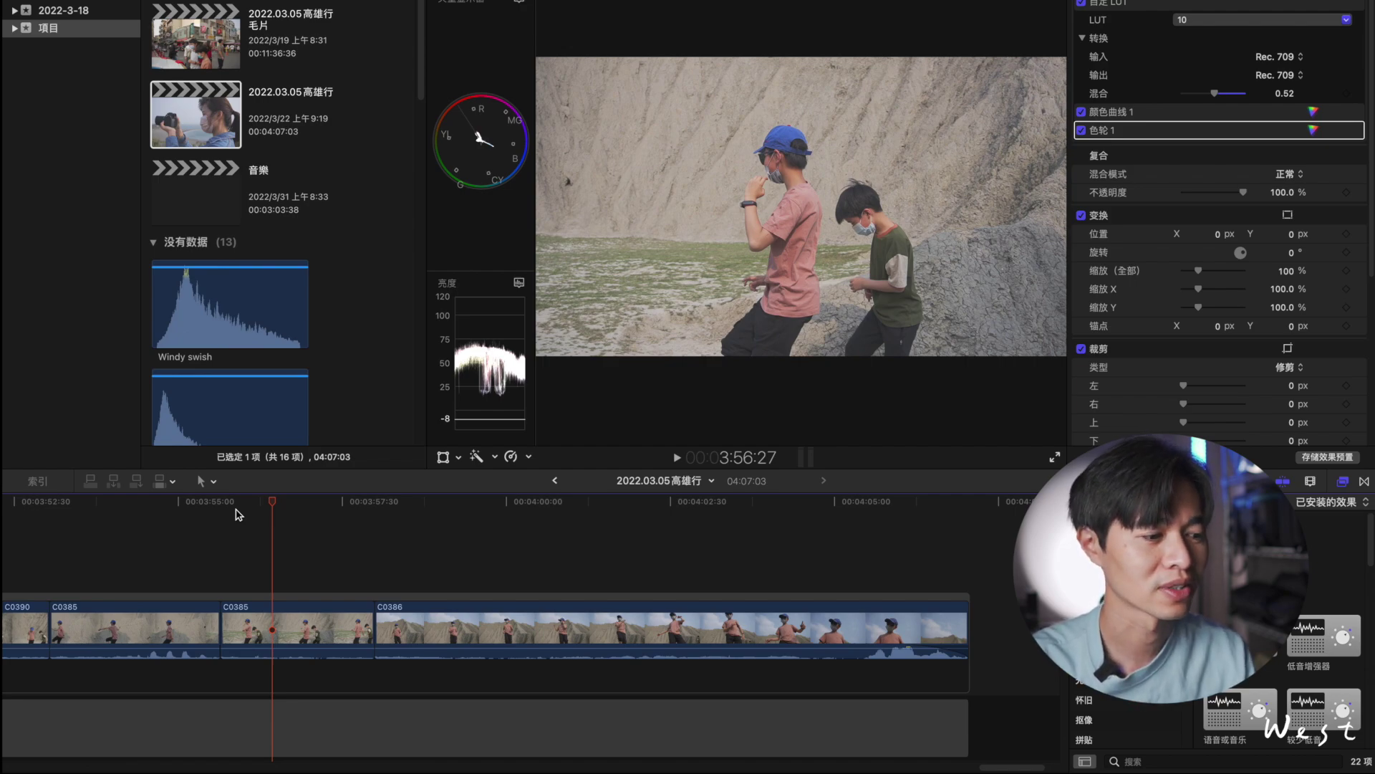
Step: Play from C0388 into C0390, pausing at 00:03:51:08, then play from the start of the first C0385 clip
scroll(179, 544, left, 5)
click(122, 507)
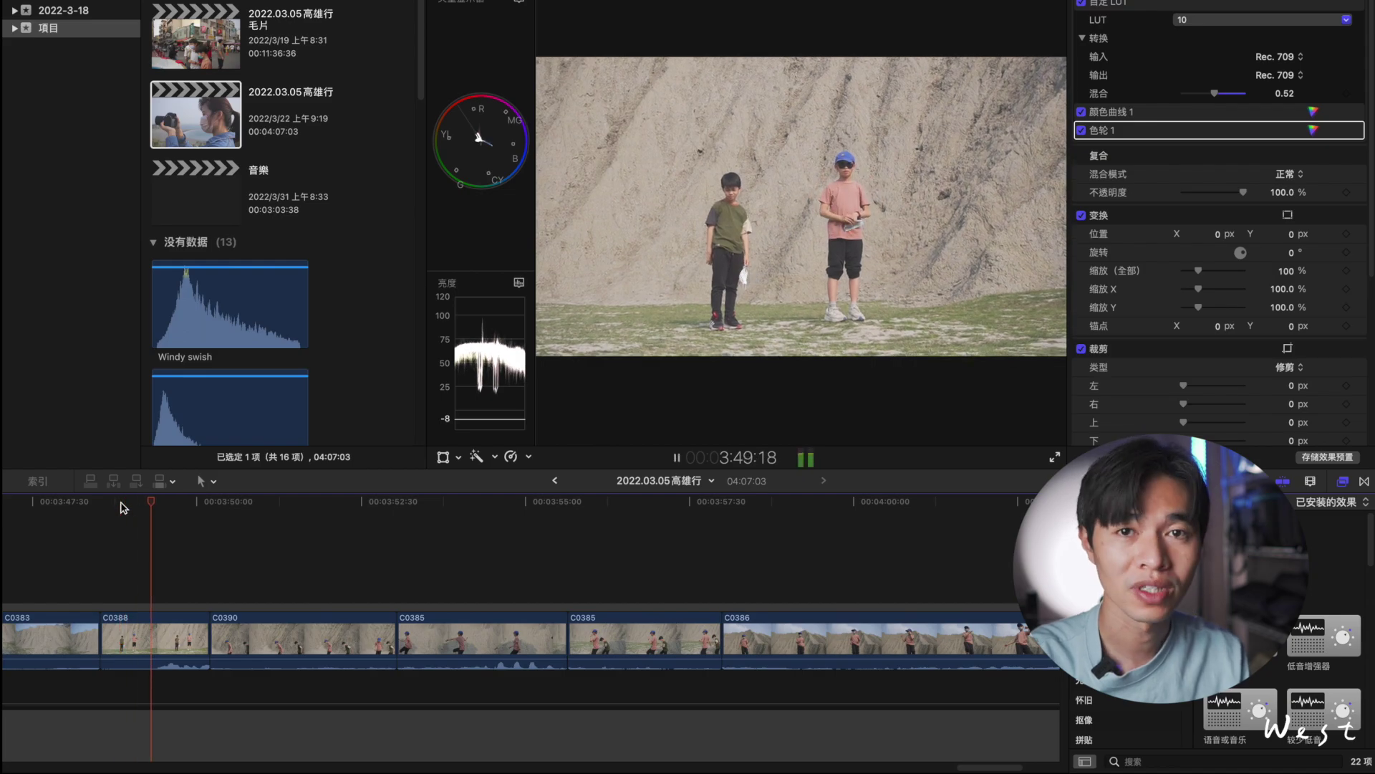
key(space)
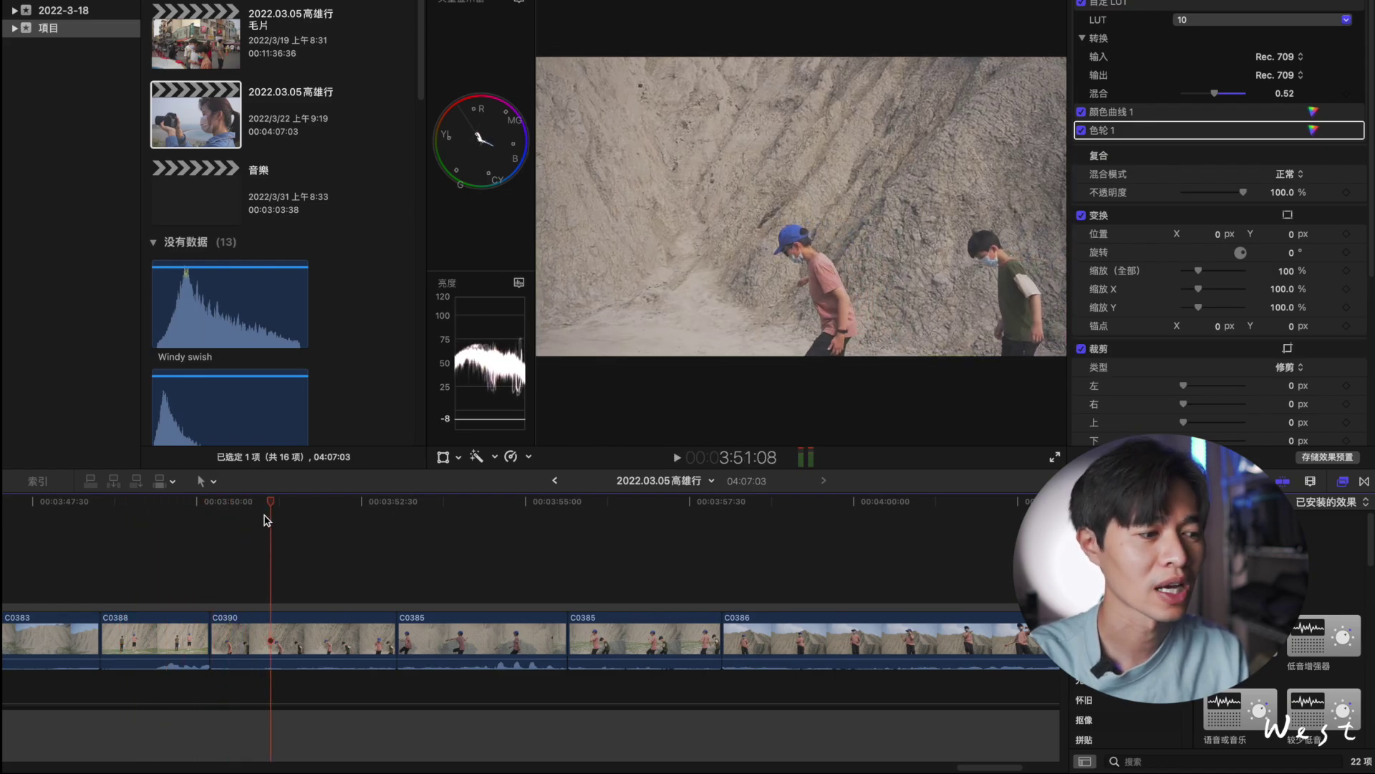
key(space)
click(413, 510)
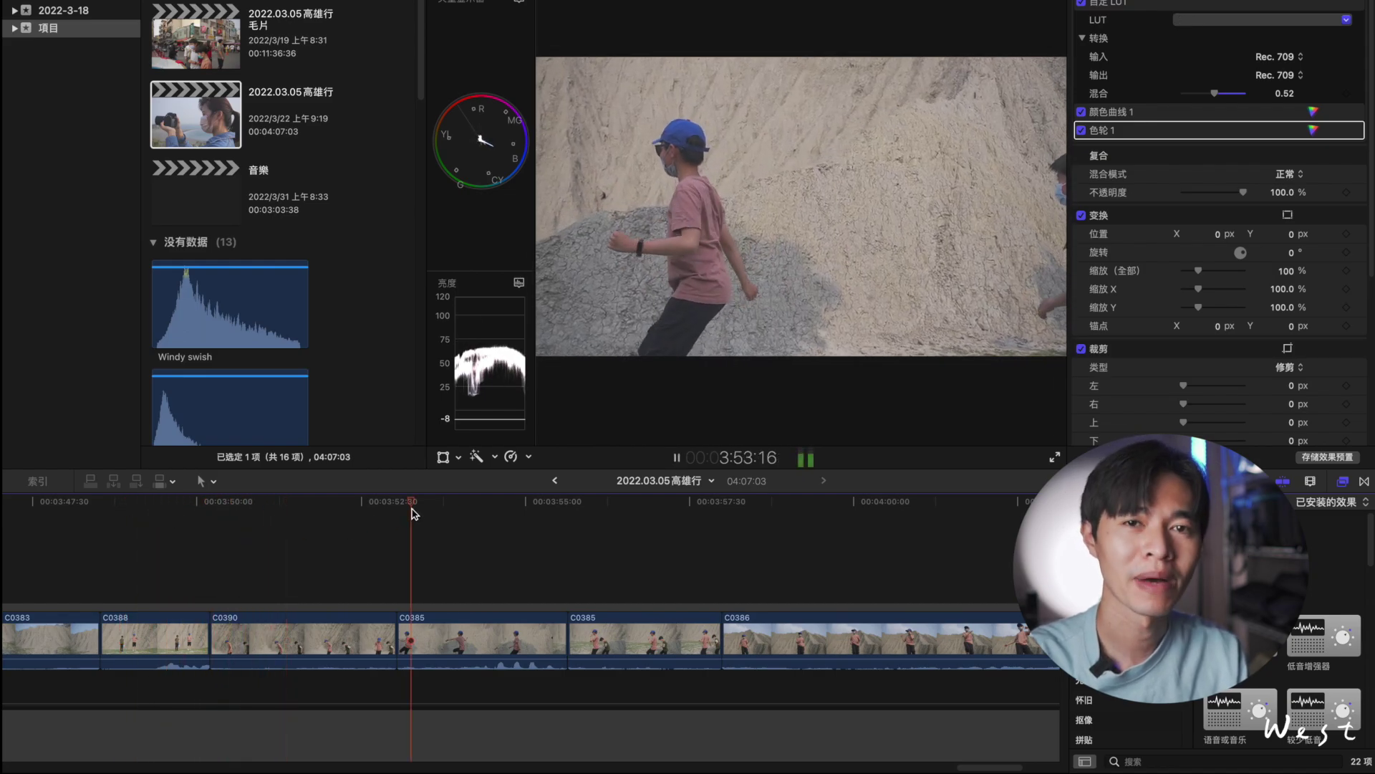